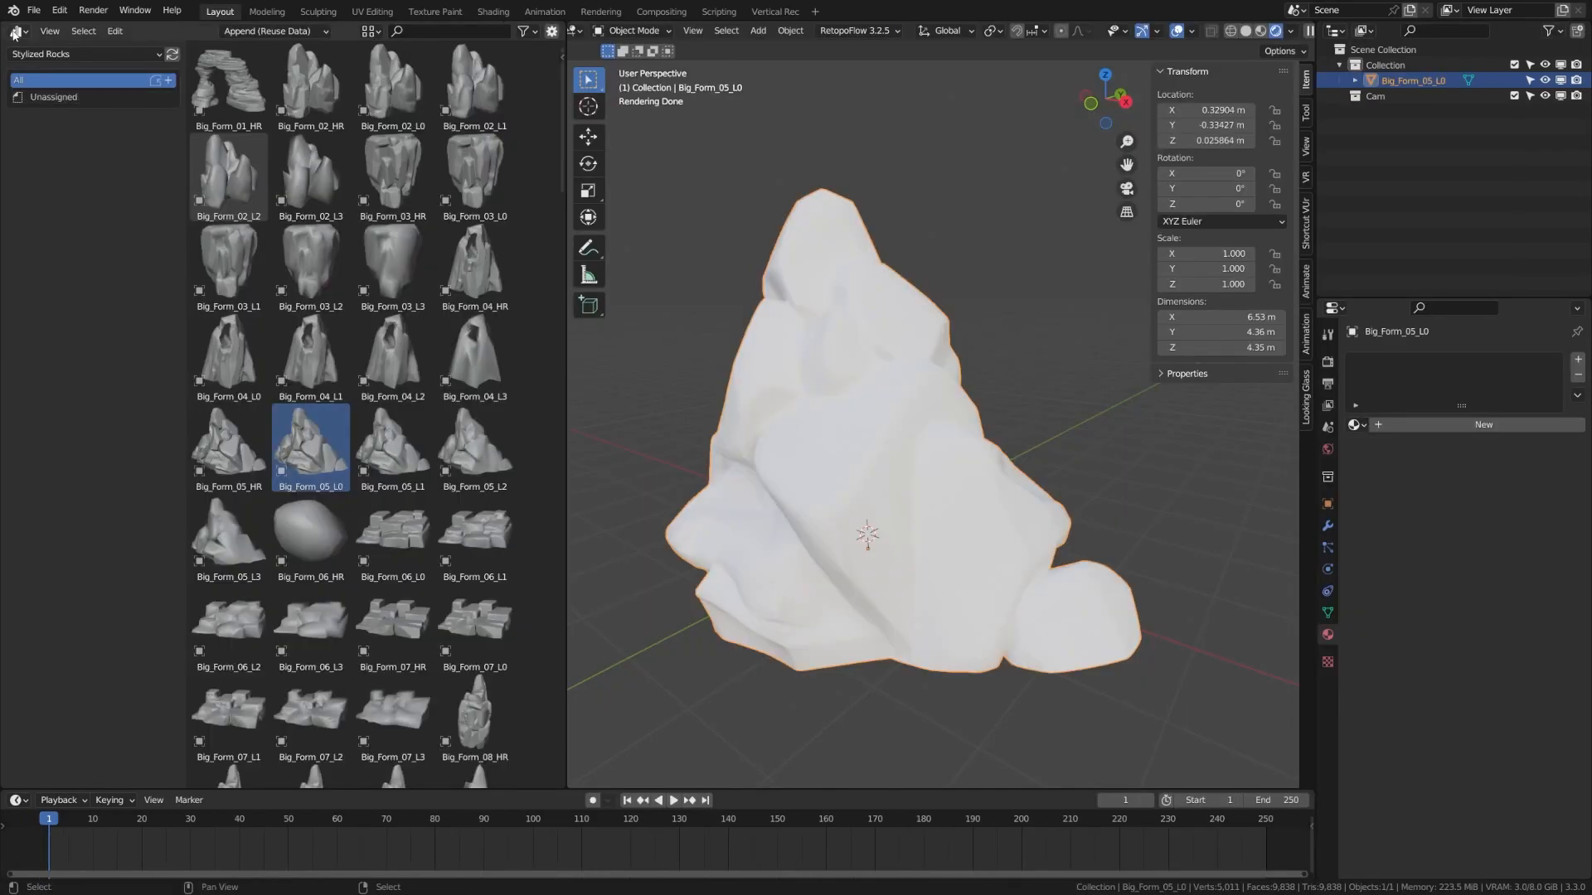
Change the left area's editor type to Shader Editor
left_click(17, 31)
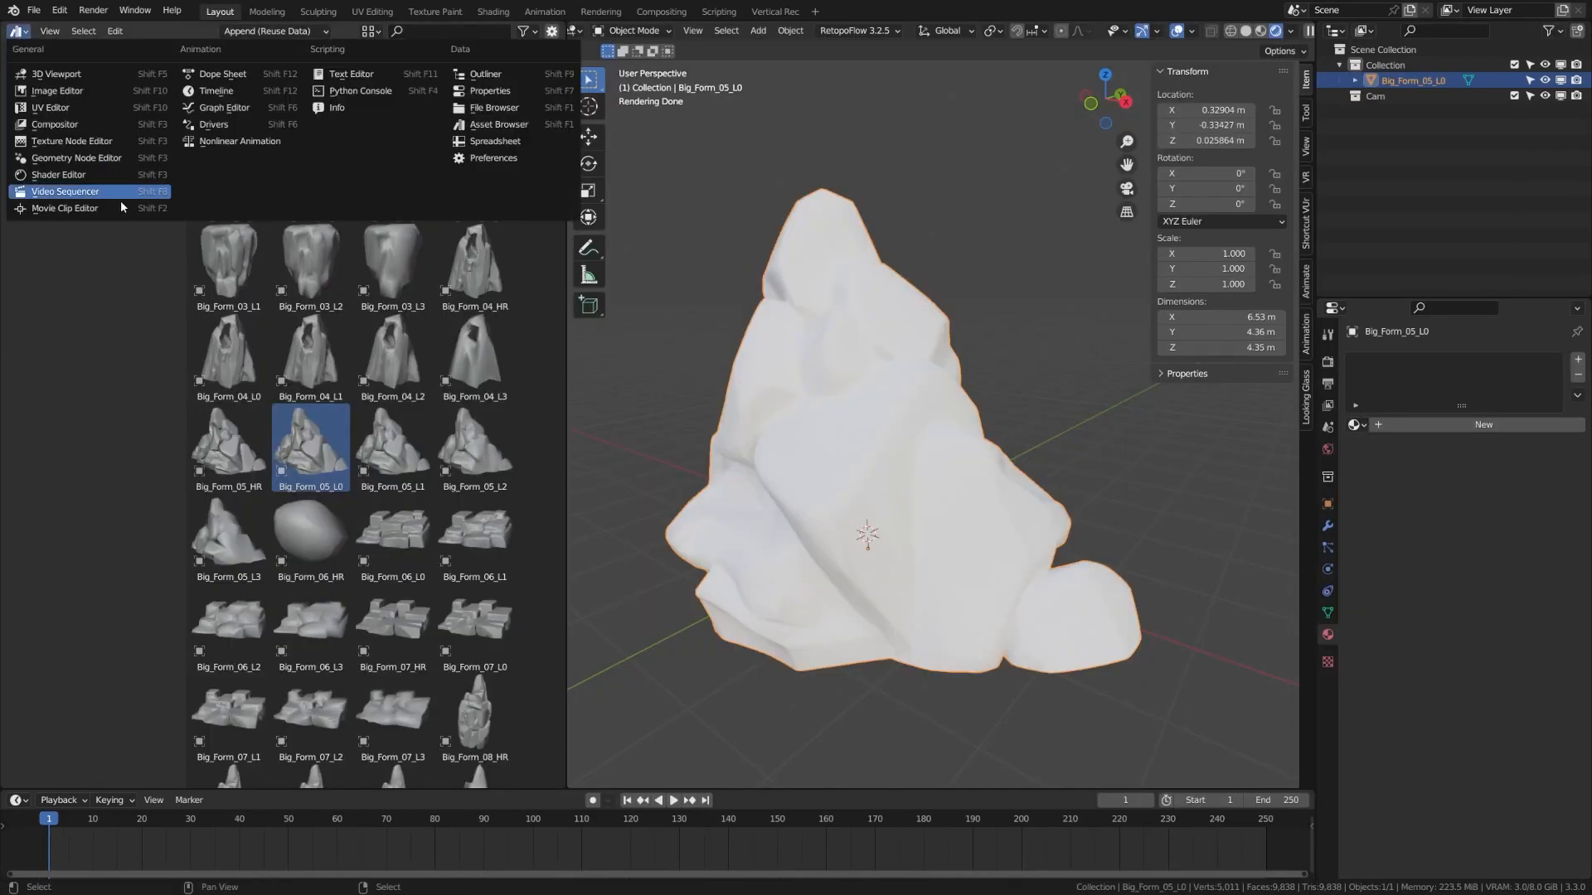
left_click(76, 175)
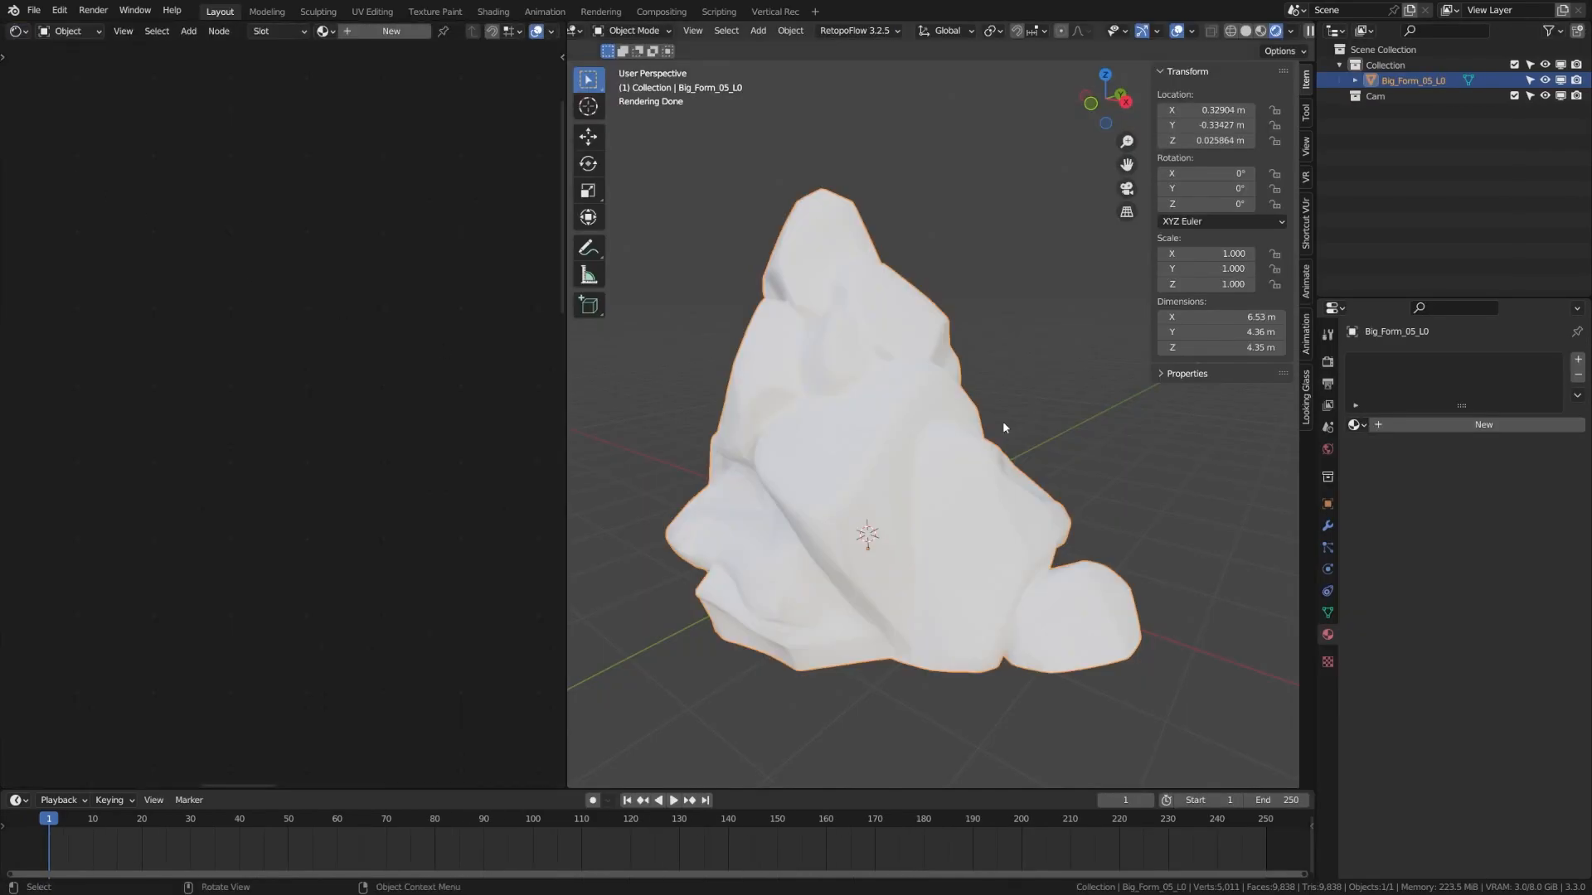
Create a new material for the rock and name it Stylized-Rock
left_click(1454, 422)
double_click(1437, 425)
type("St")
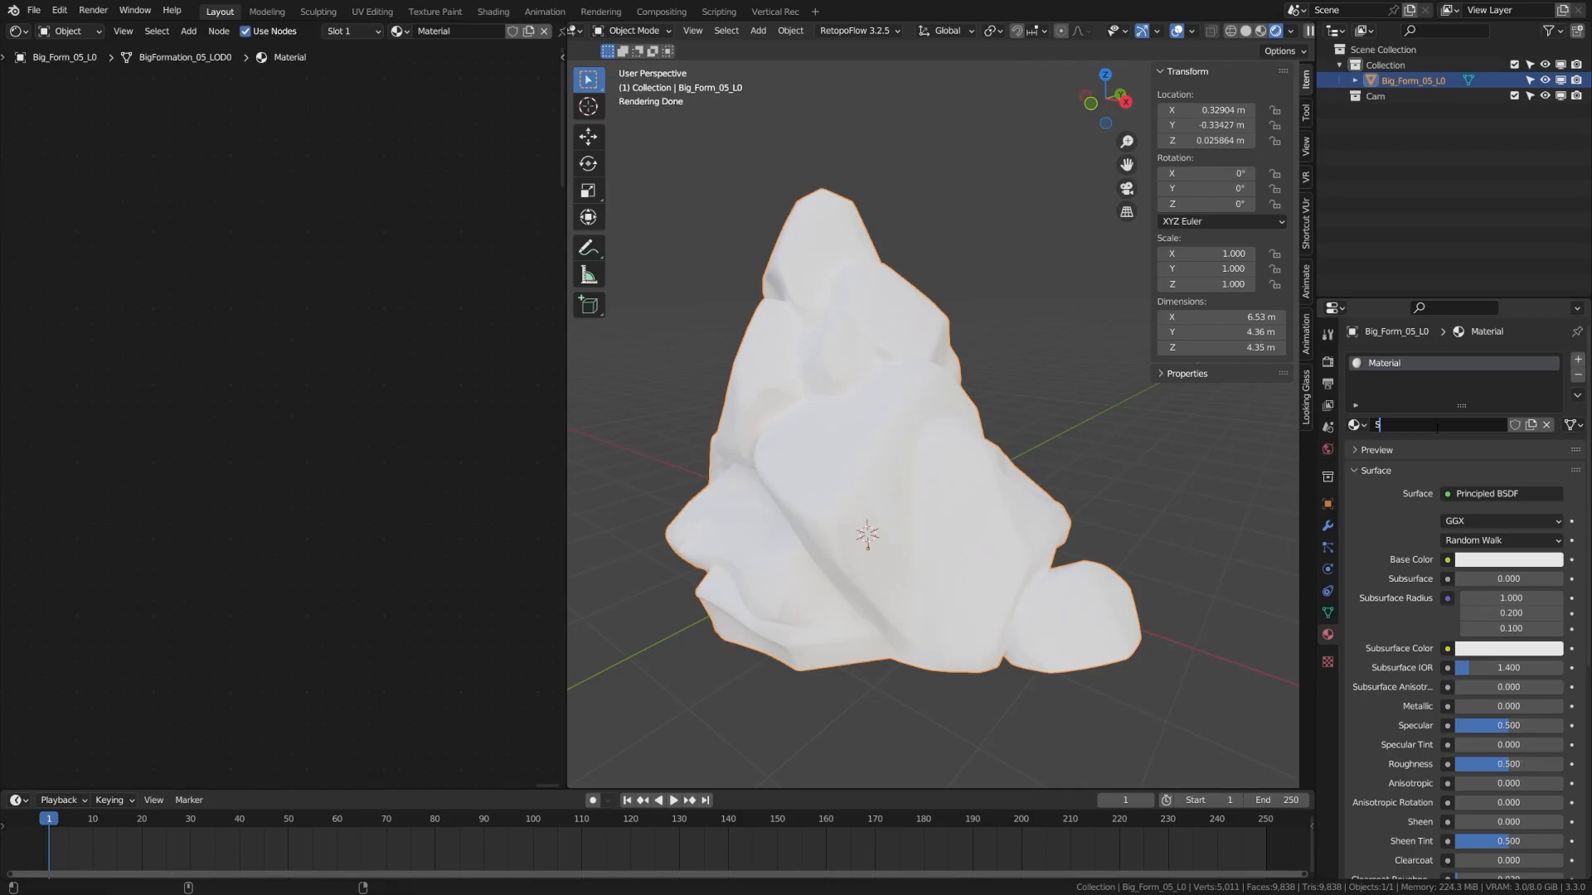
type("ylized-Rock")
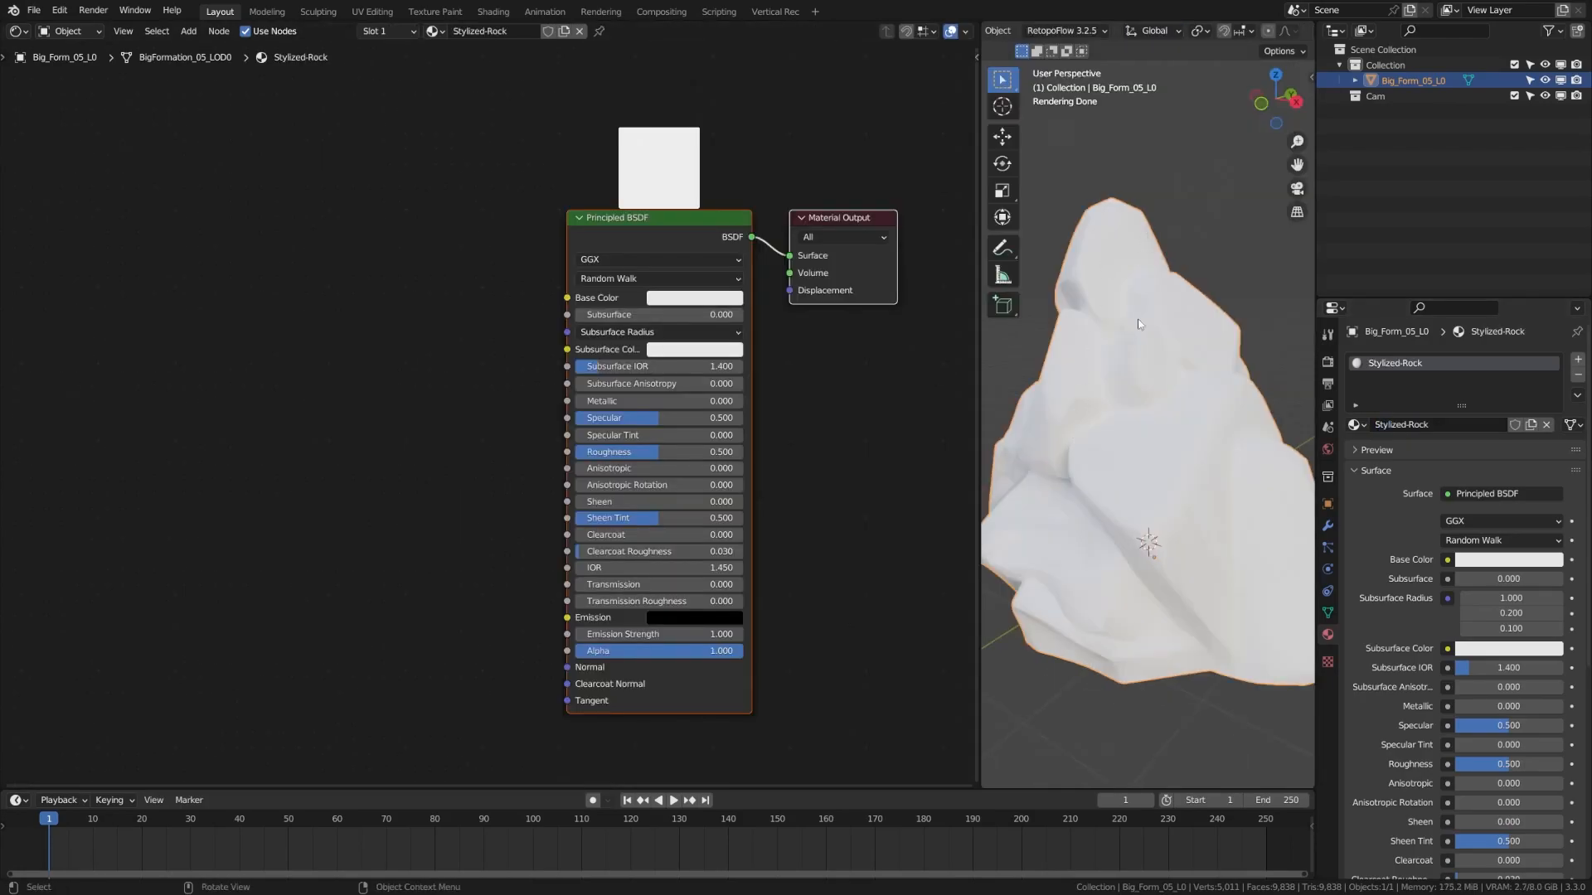
Add an Ambient Occlusion node and link its Color into Base Color
middle_click_drag(133, 453, 271, 451)
middle_click_drag(214, 419, 341, 447)
mouse_move(168, 436)
middle_mouse_down()
mouse_move(236, 407)
mouse_move(264, 360)
middle_mouse_up()
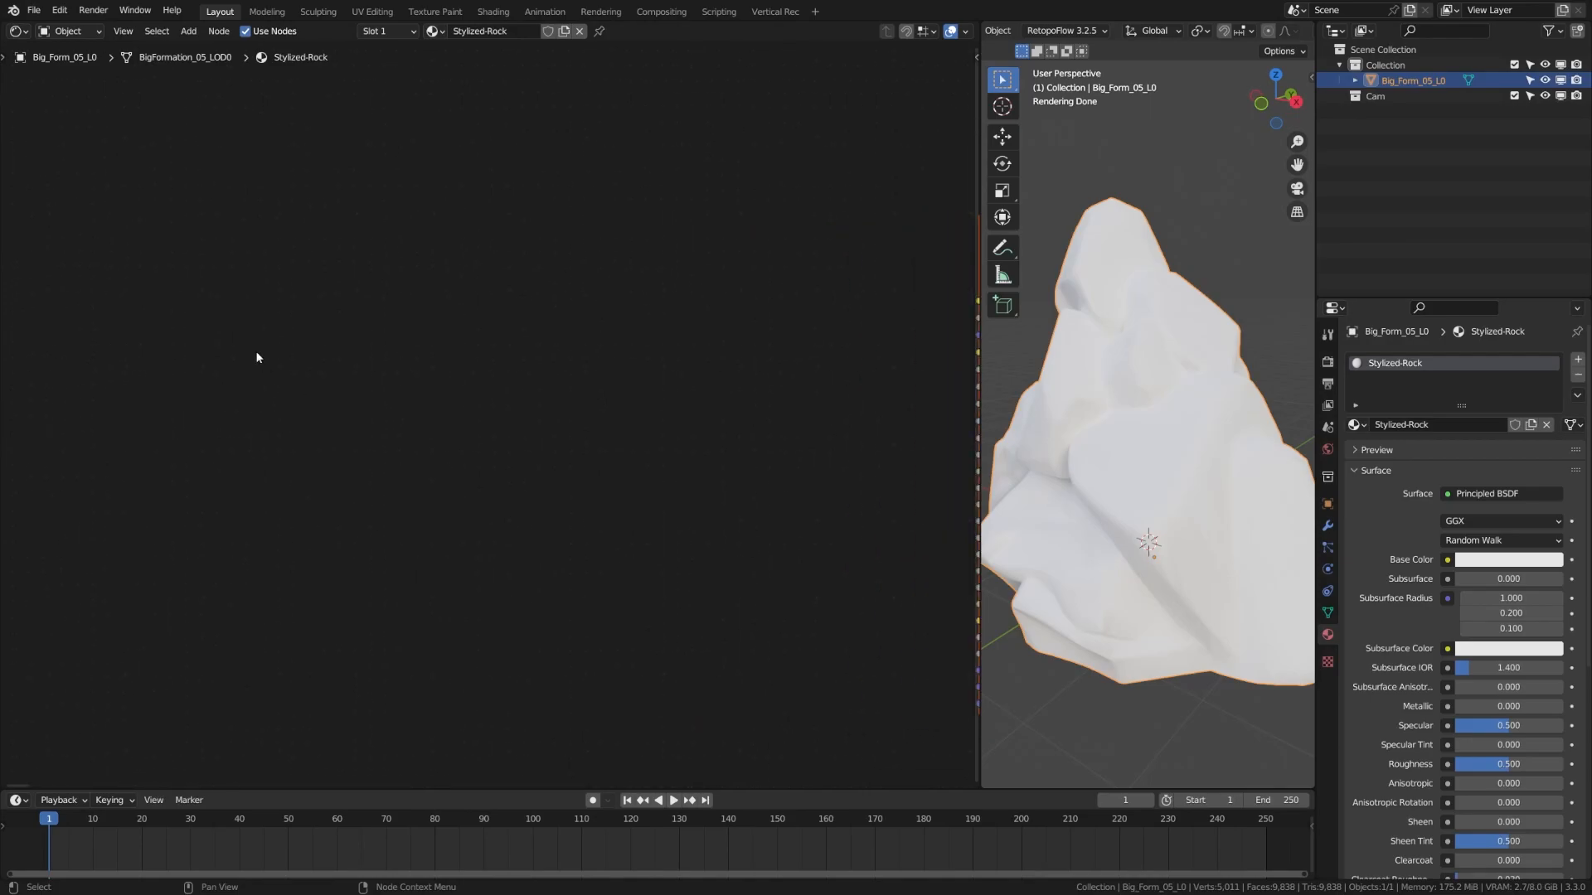
key("shift+a")
left_click(239, 381)
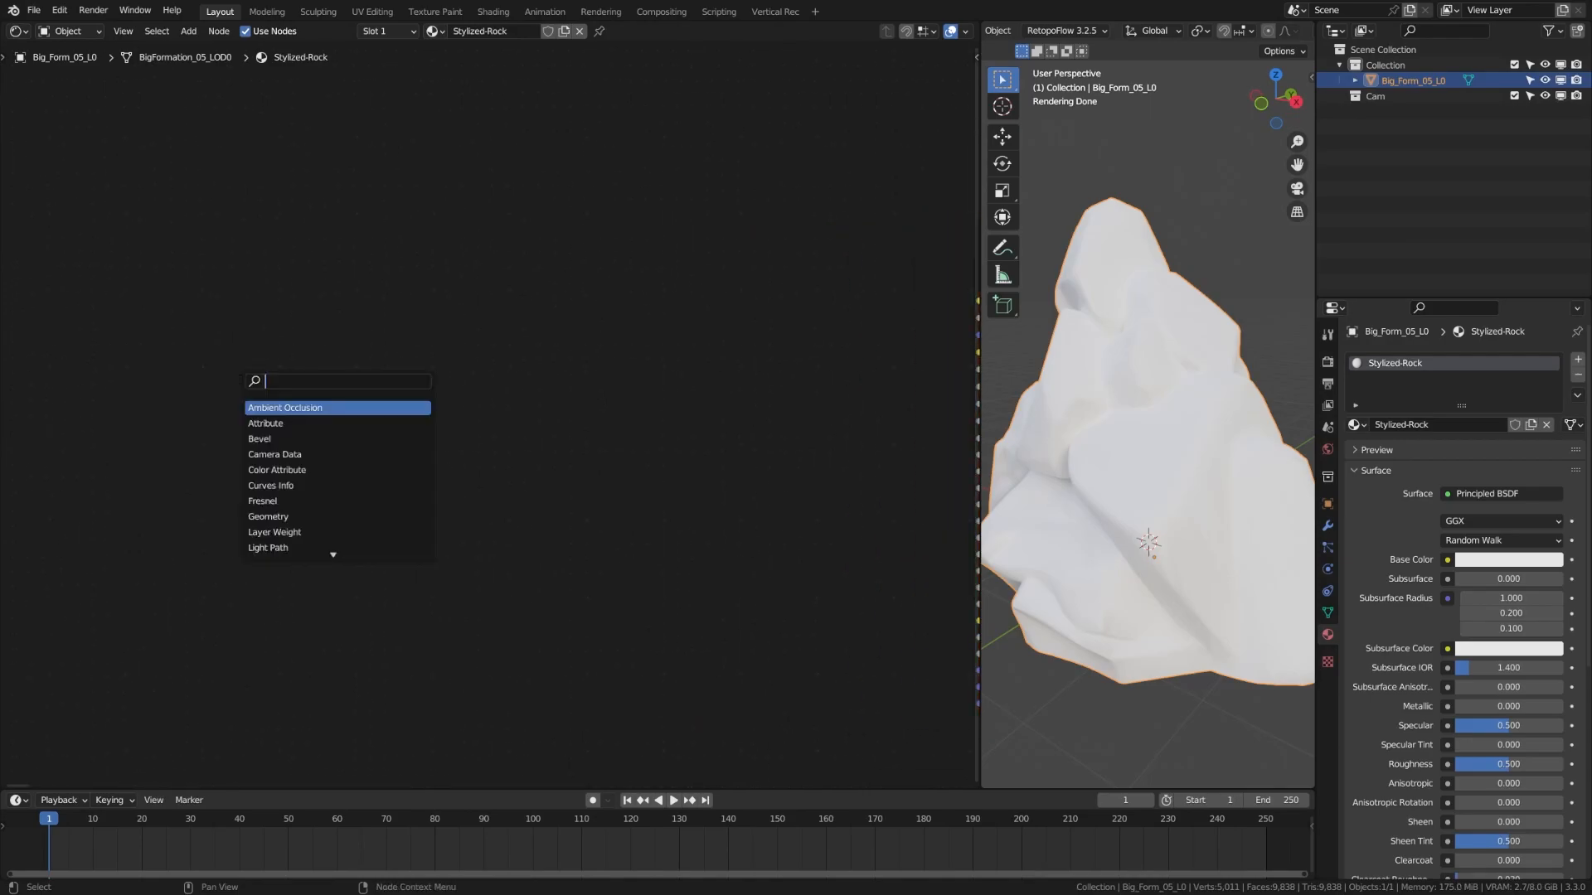
key("Return")
left_click(272, 544)
scroll(429, 534, "down", 2)
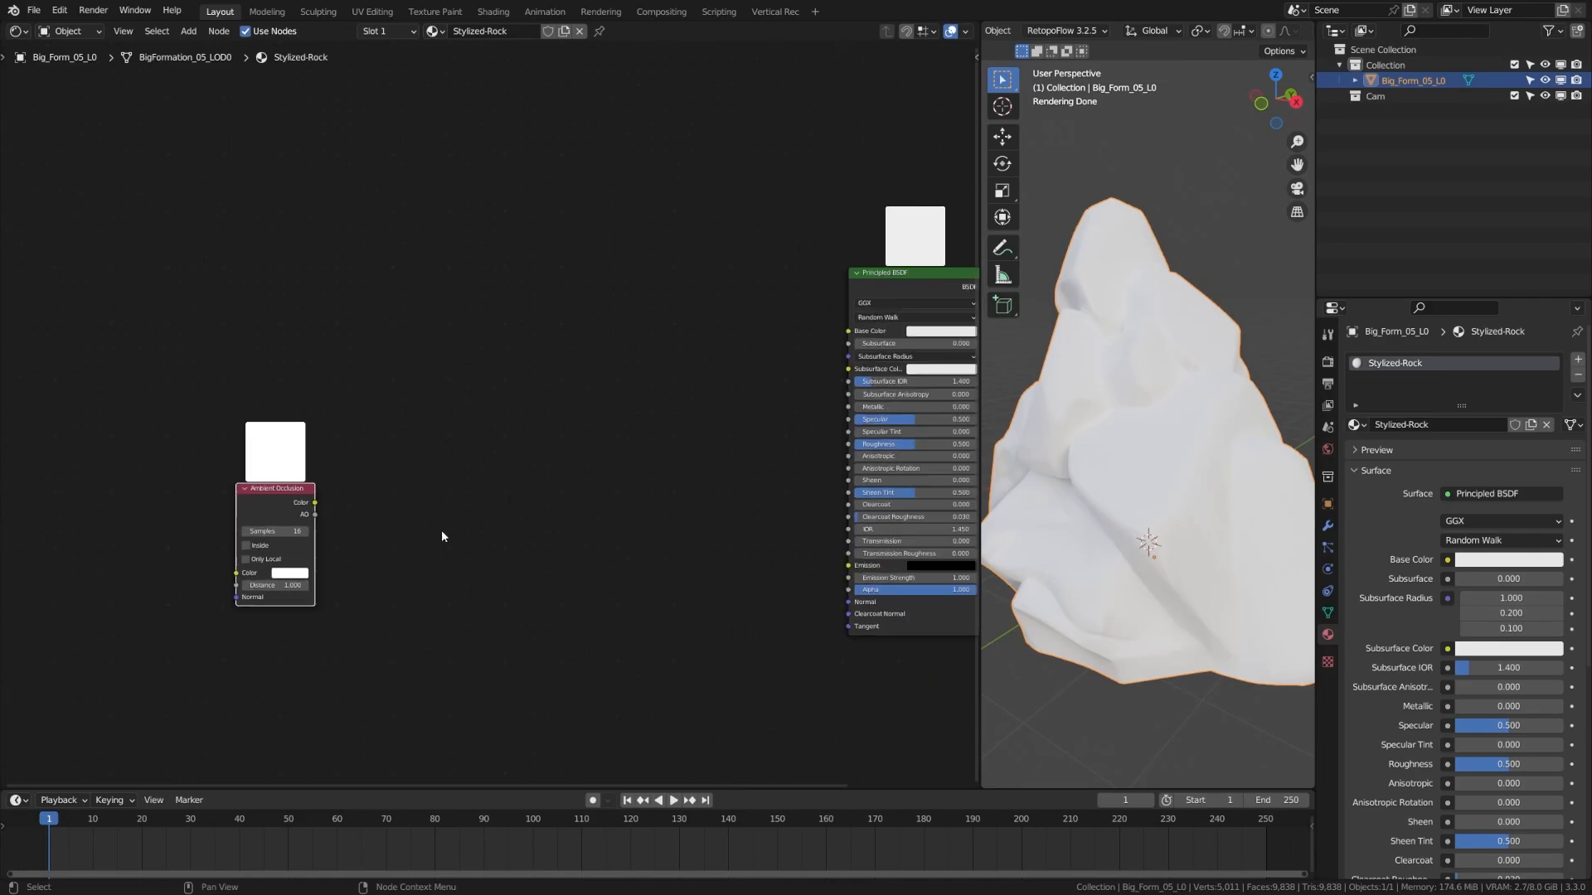
middle_click_drag(429, 536, 413, 537)
left_click_drag(300, 503, 200, 459)
Set the AO node's Distance to 0.1 and enable Inside
scroll(172, 510, "up", 4)
middle_click_drag(172, 516, 204, 520)
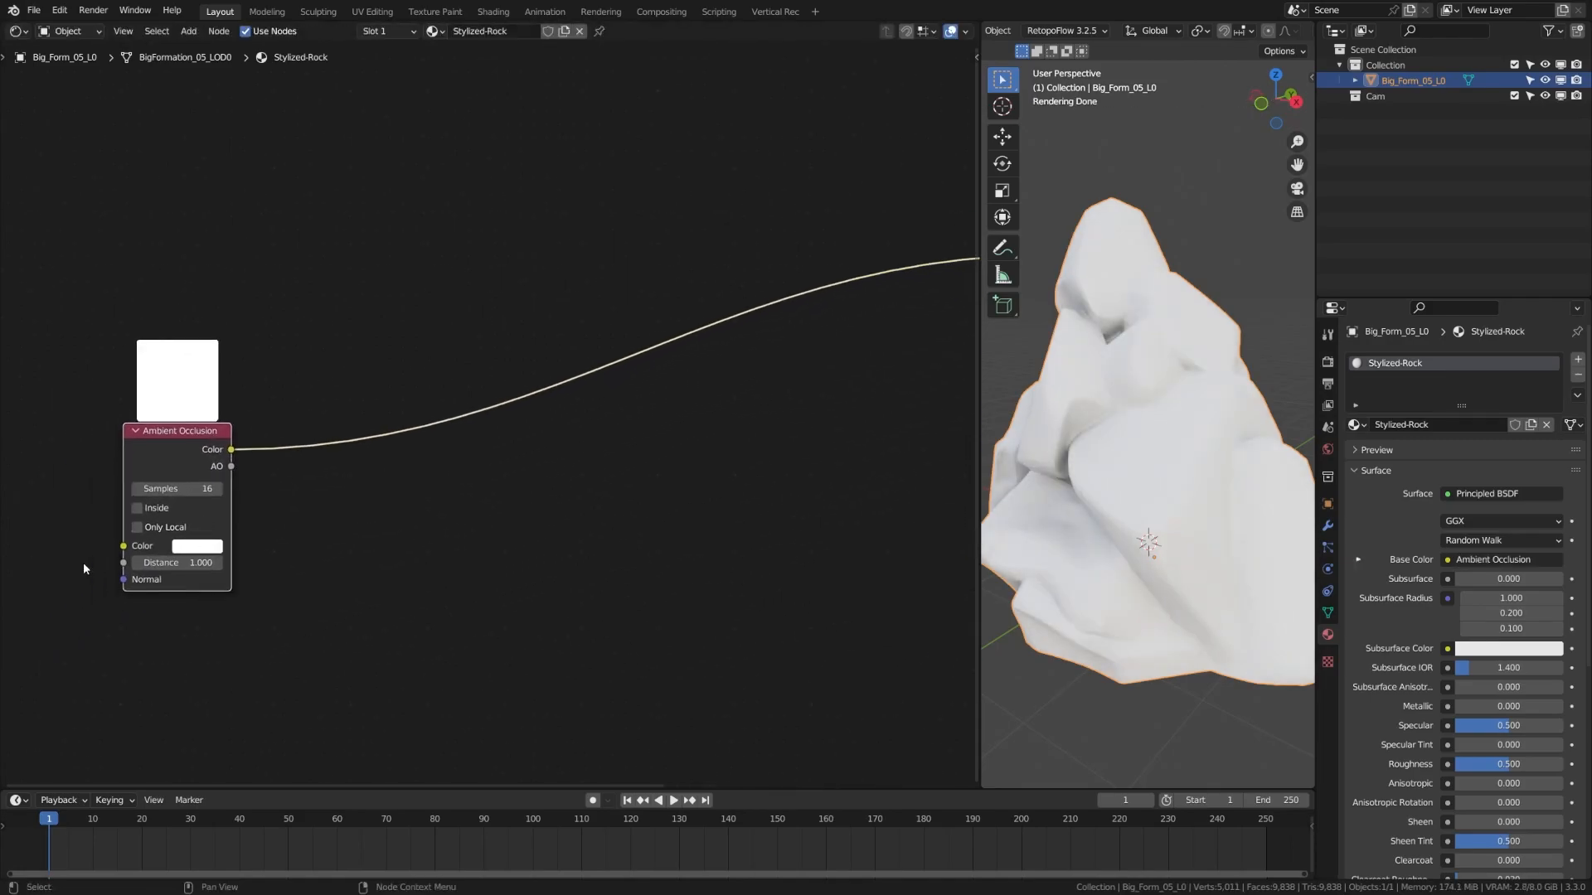
left_click(194, 565)
type("0.1")
key("Return")
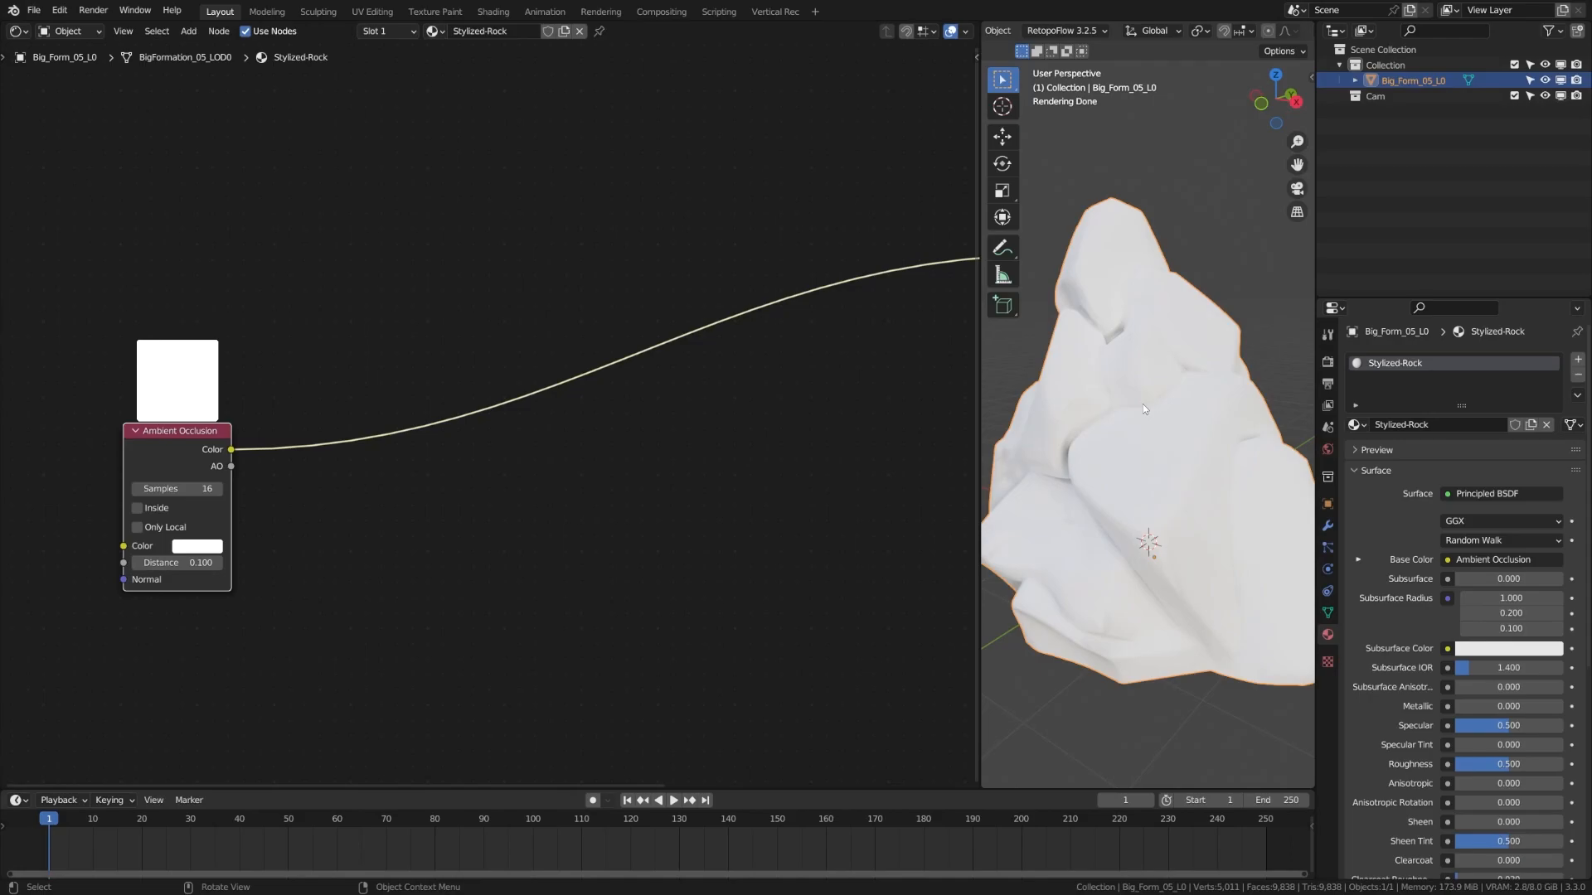
left_click(136, 507)
left_click_drag(169, 435, 134, 441)
Insert a ColorRamp into the AO-to-Base Color link and slide its stops to darken faces
key("shift+a")
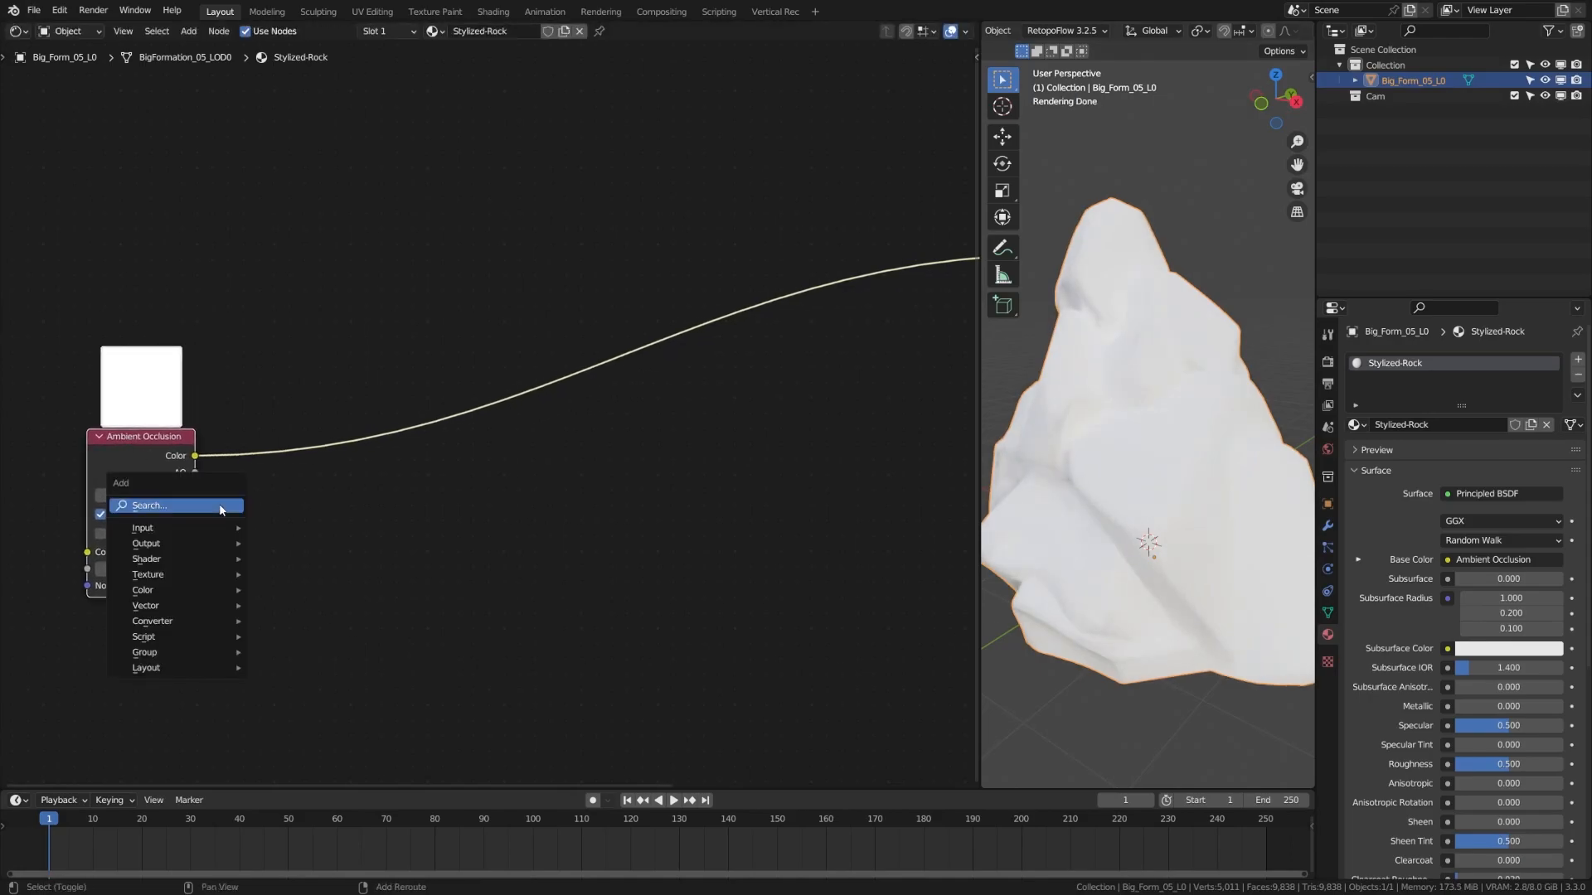
left_click(220, 506)
type("col")
key("Return")
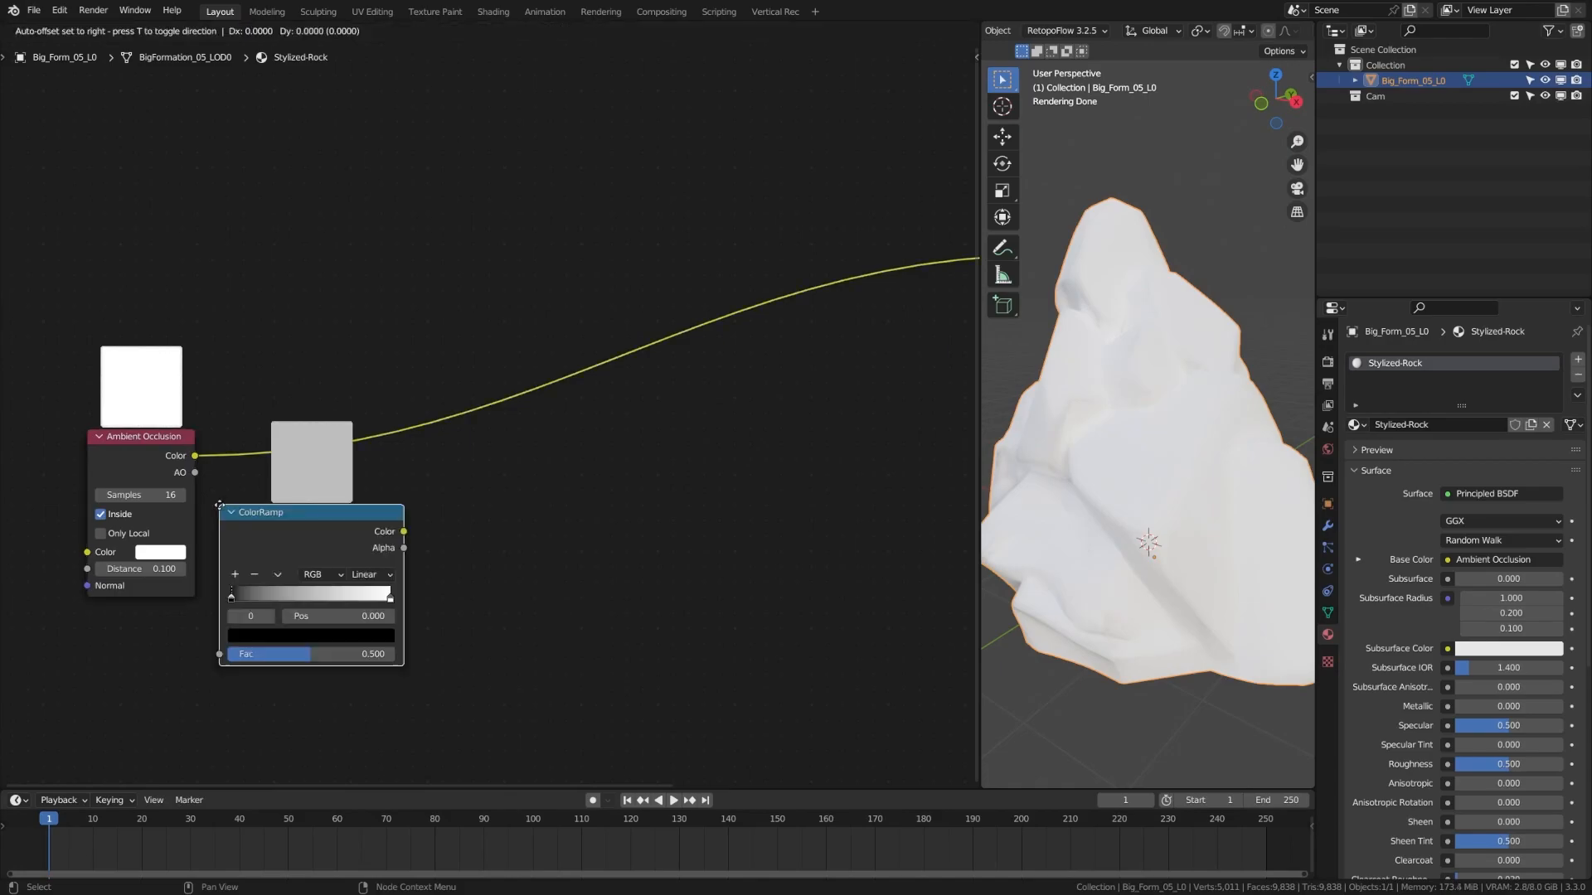
left_click(256, 436)
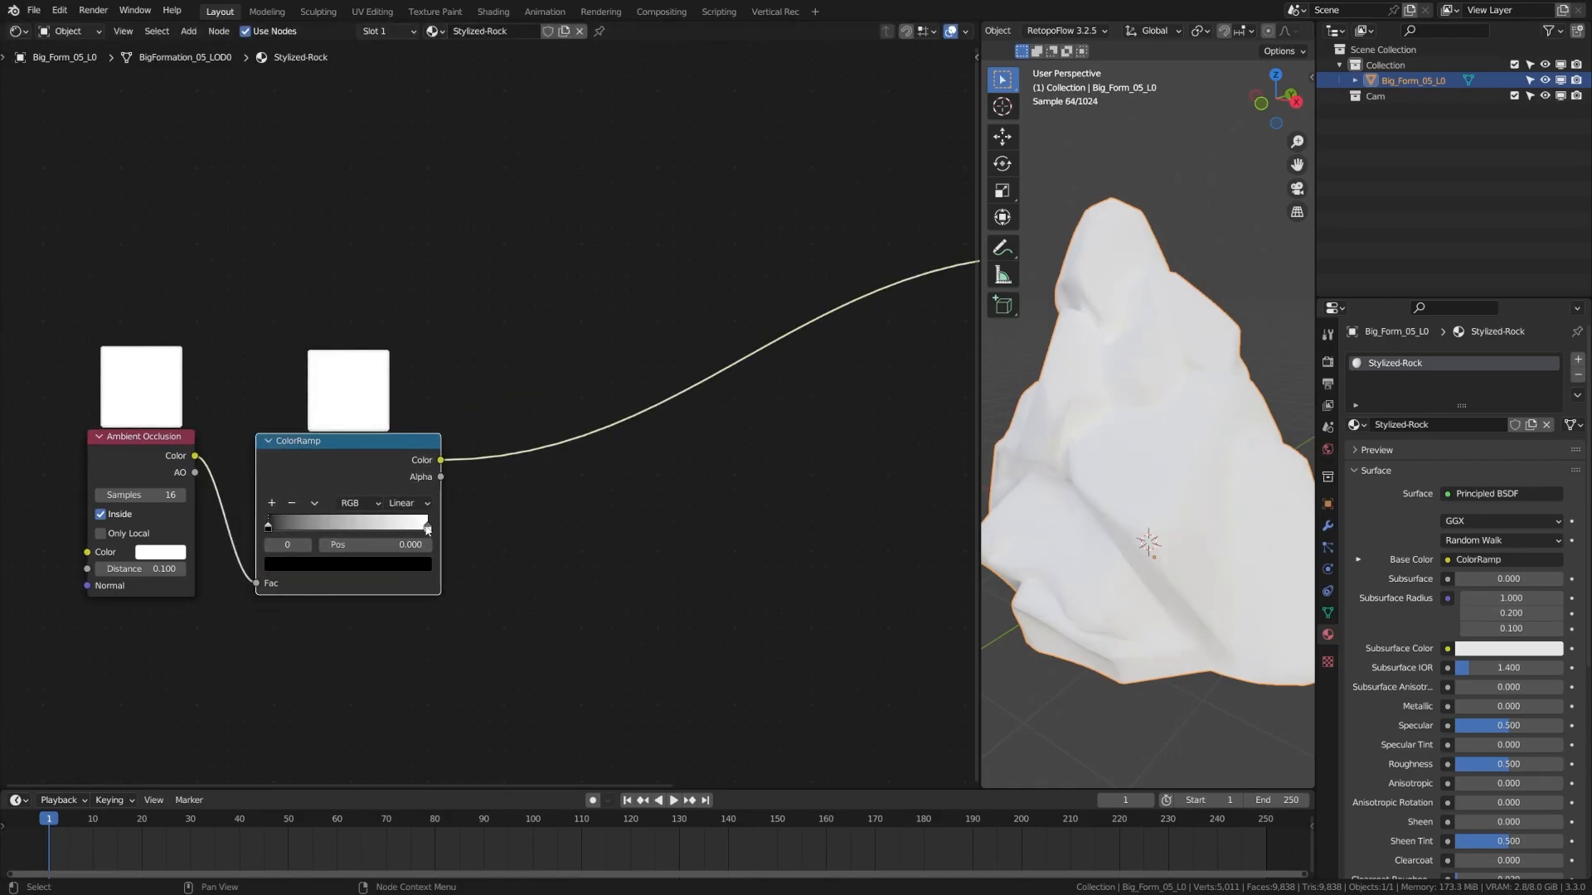
left_click_drag(426, 529, 384, 530)
left_click_drag(268, 529, 413, 536)
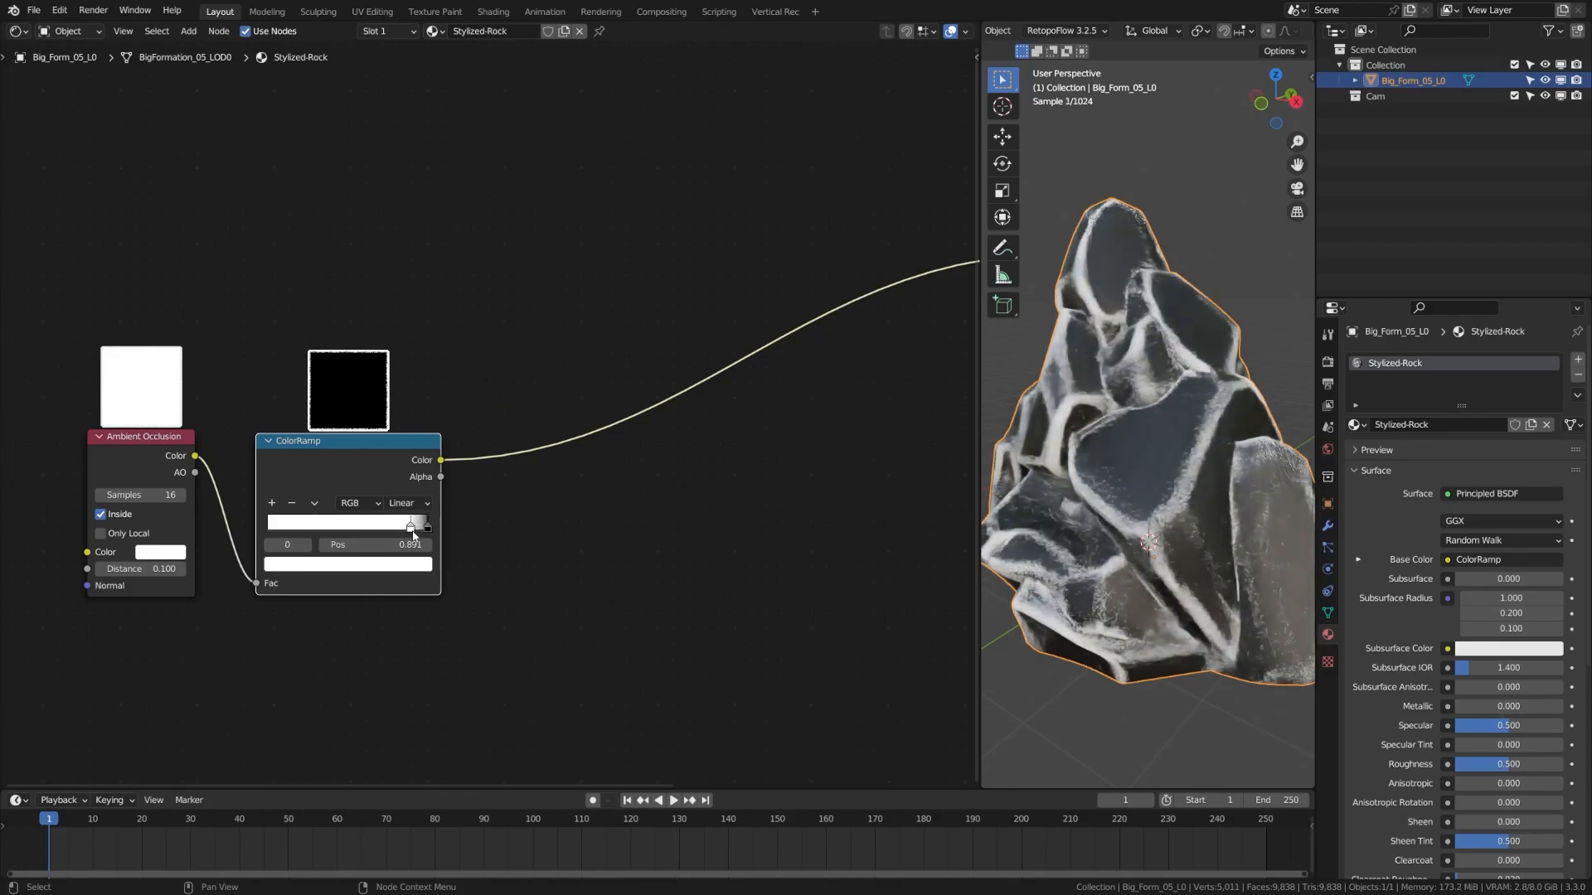
Duplicate the AO and ColorRamp pair and place the copies above the originals
middle_click_drag(301, 573, 363, 579)
left_click_drag(344, 463, 305, 463)
left_click_drag(178, 644, 393, 481)
left_click_drag(362, 464, 347, 479)
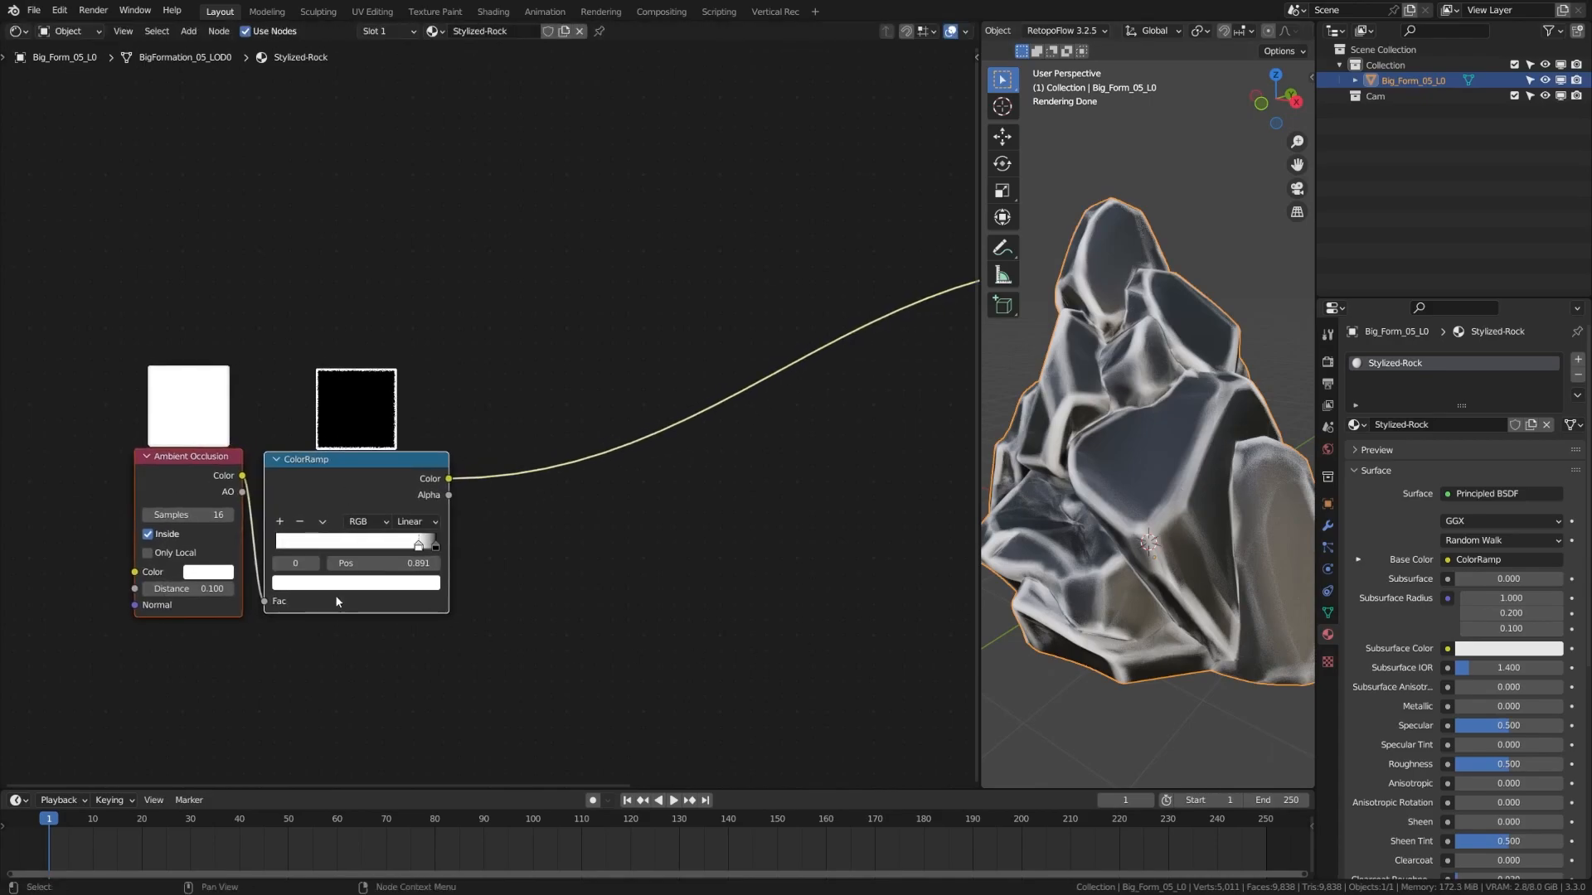
key("shift+d")
left_click(330, 317)
middle_click_drag(387, 352, 356, 428)
left_click(355, 426)
Add a Mix node on the Base Color link, upper ramp into Color2, Screen mode, Fac 1.0
key("shift+a")
type("mix")
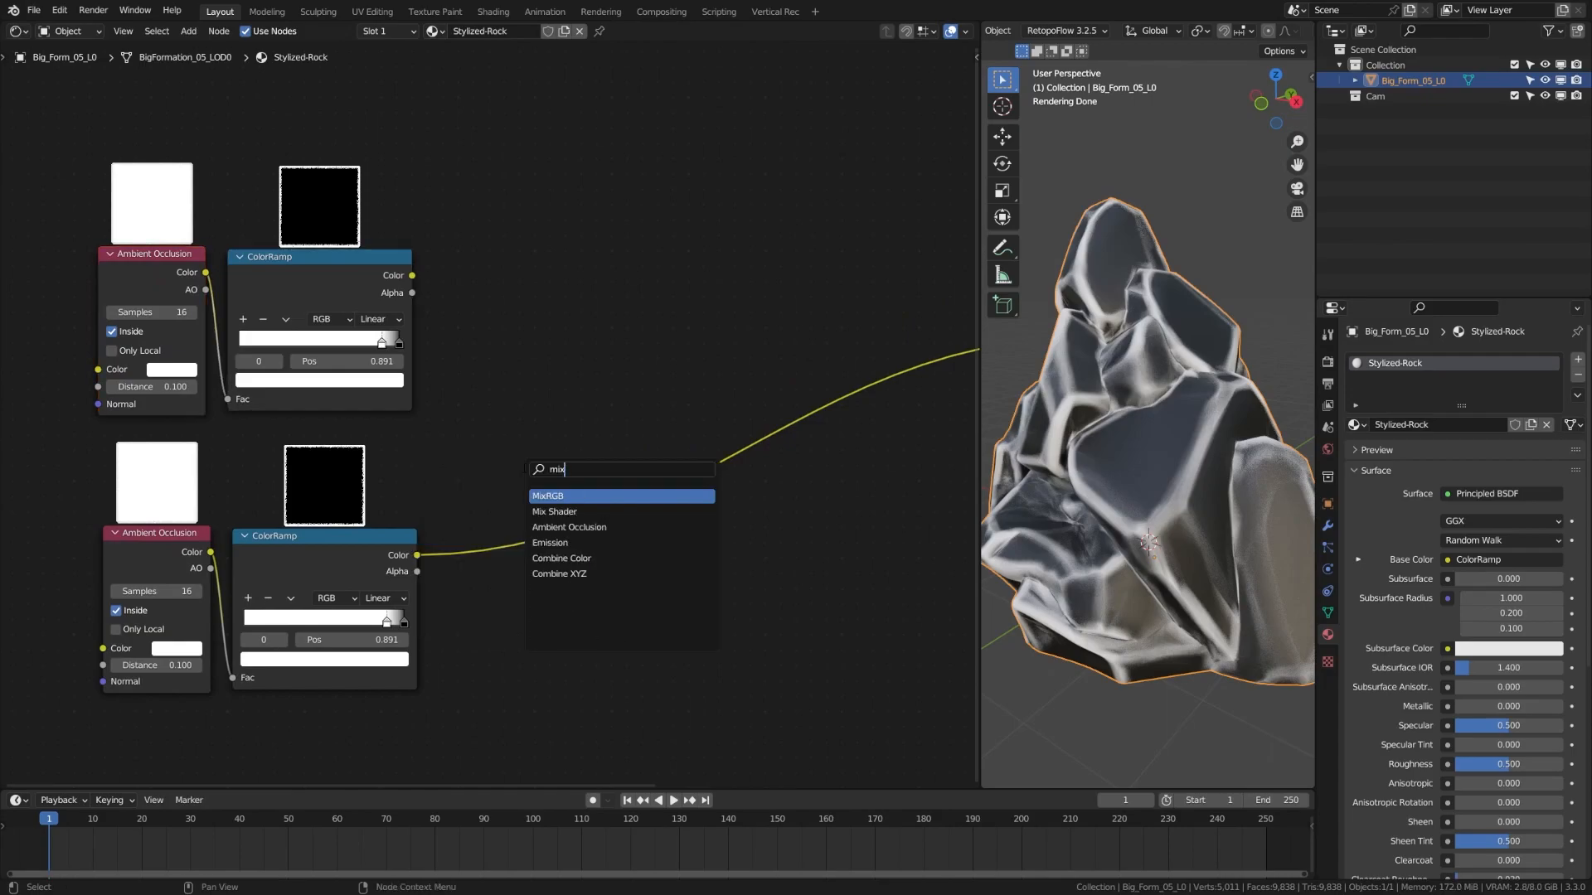
key("Return")
left_click(524, 472)
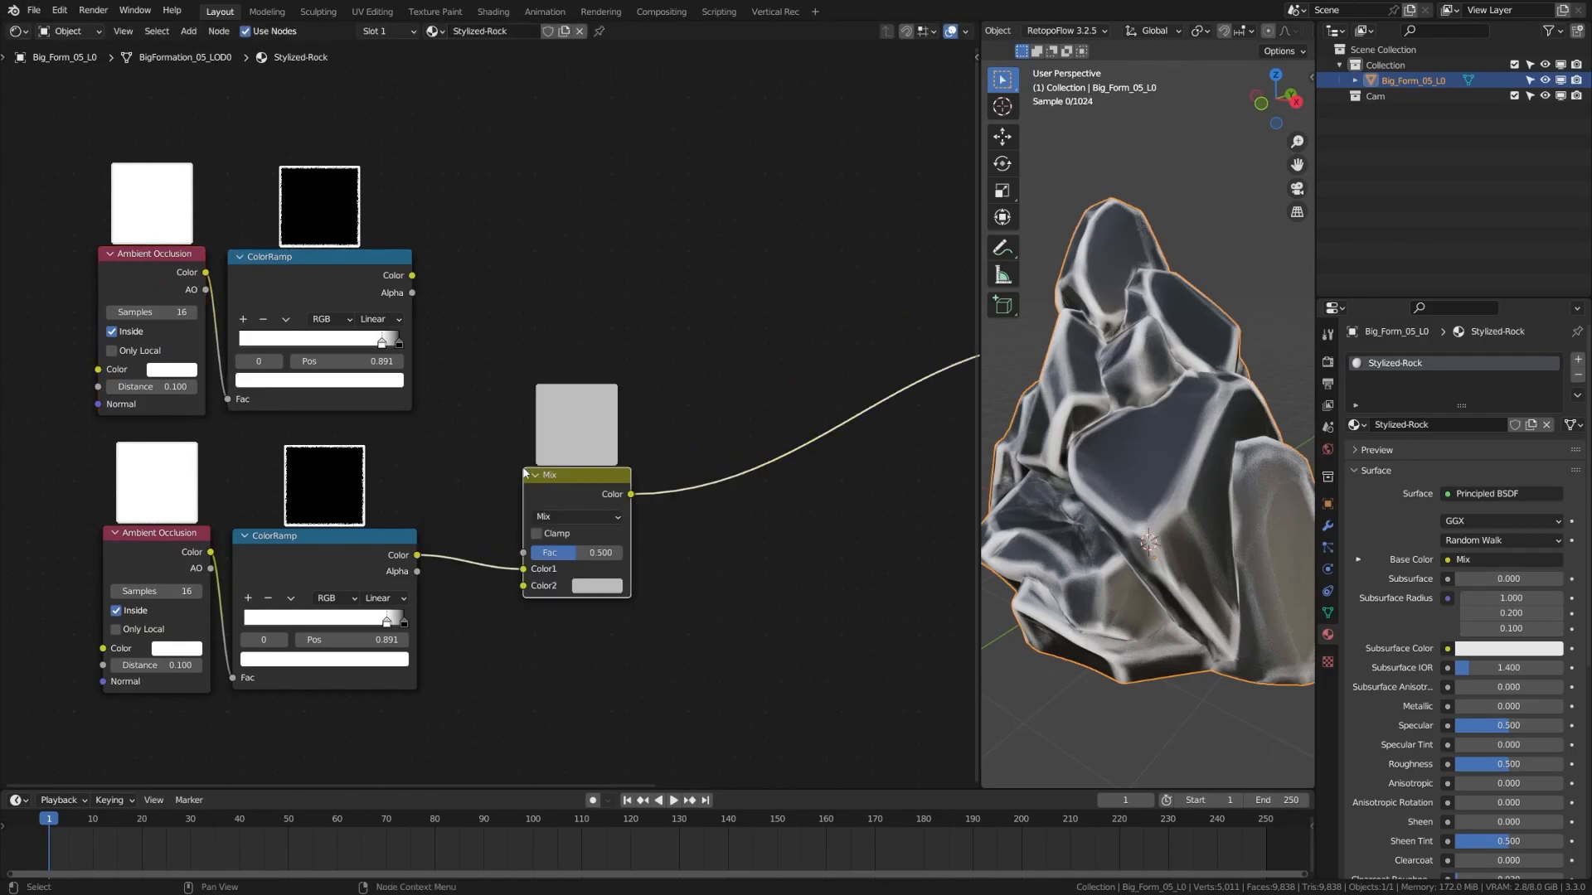
left_click_drag(411, 275, 523, 586)
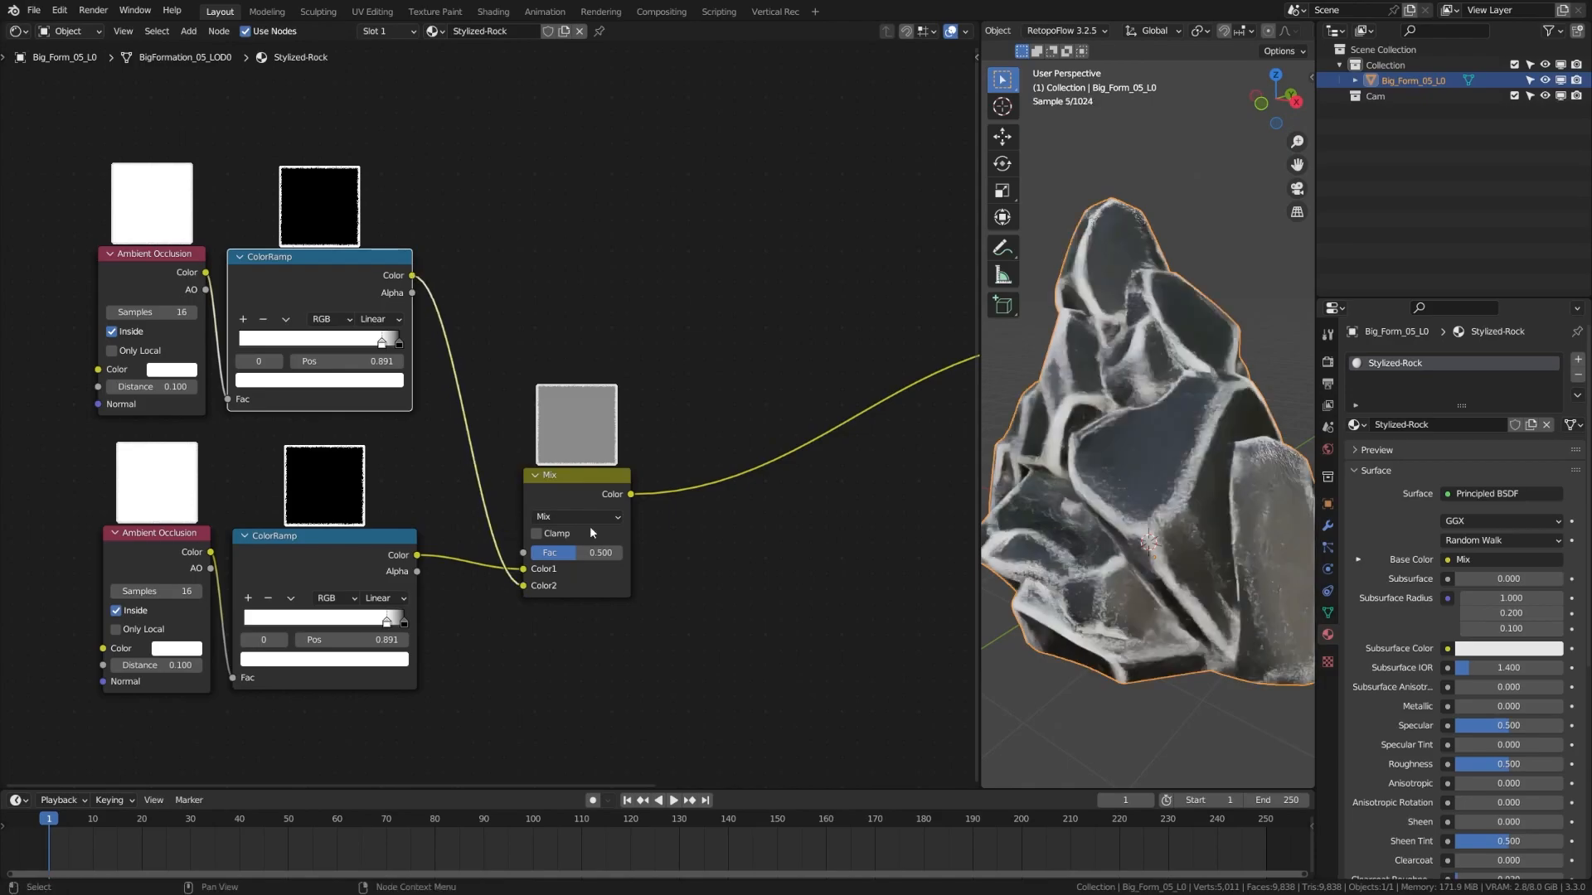
left_click(584, 516)
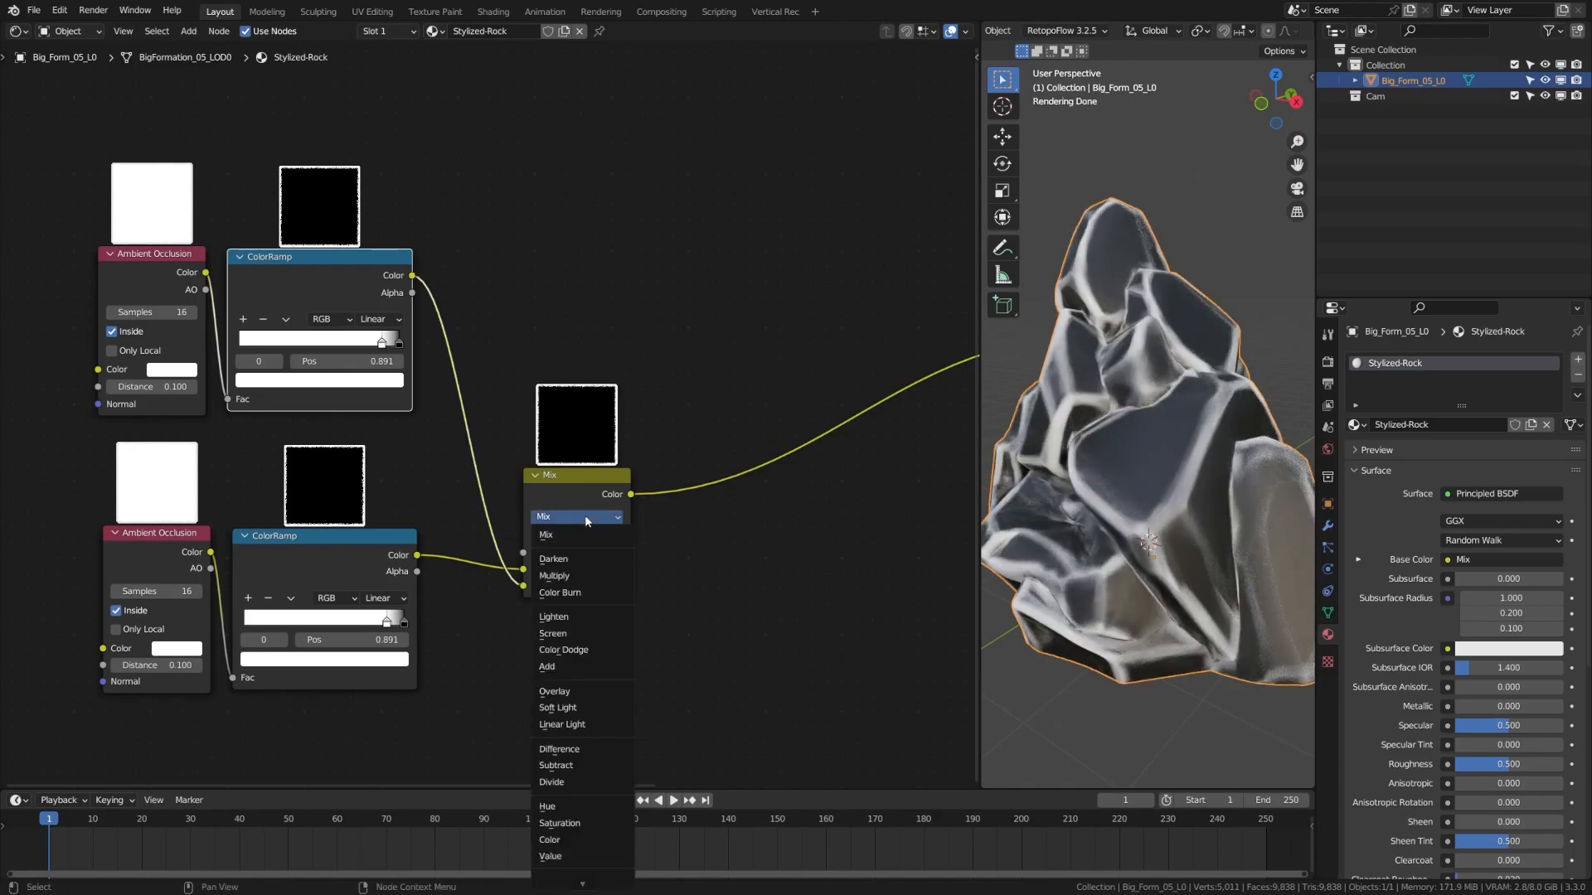
left_click(573, 634)
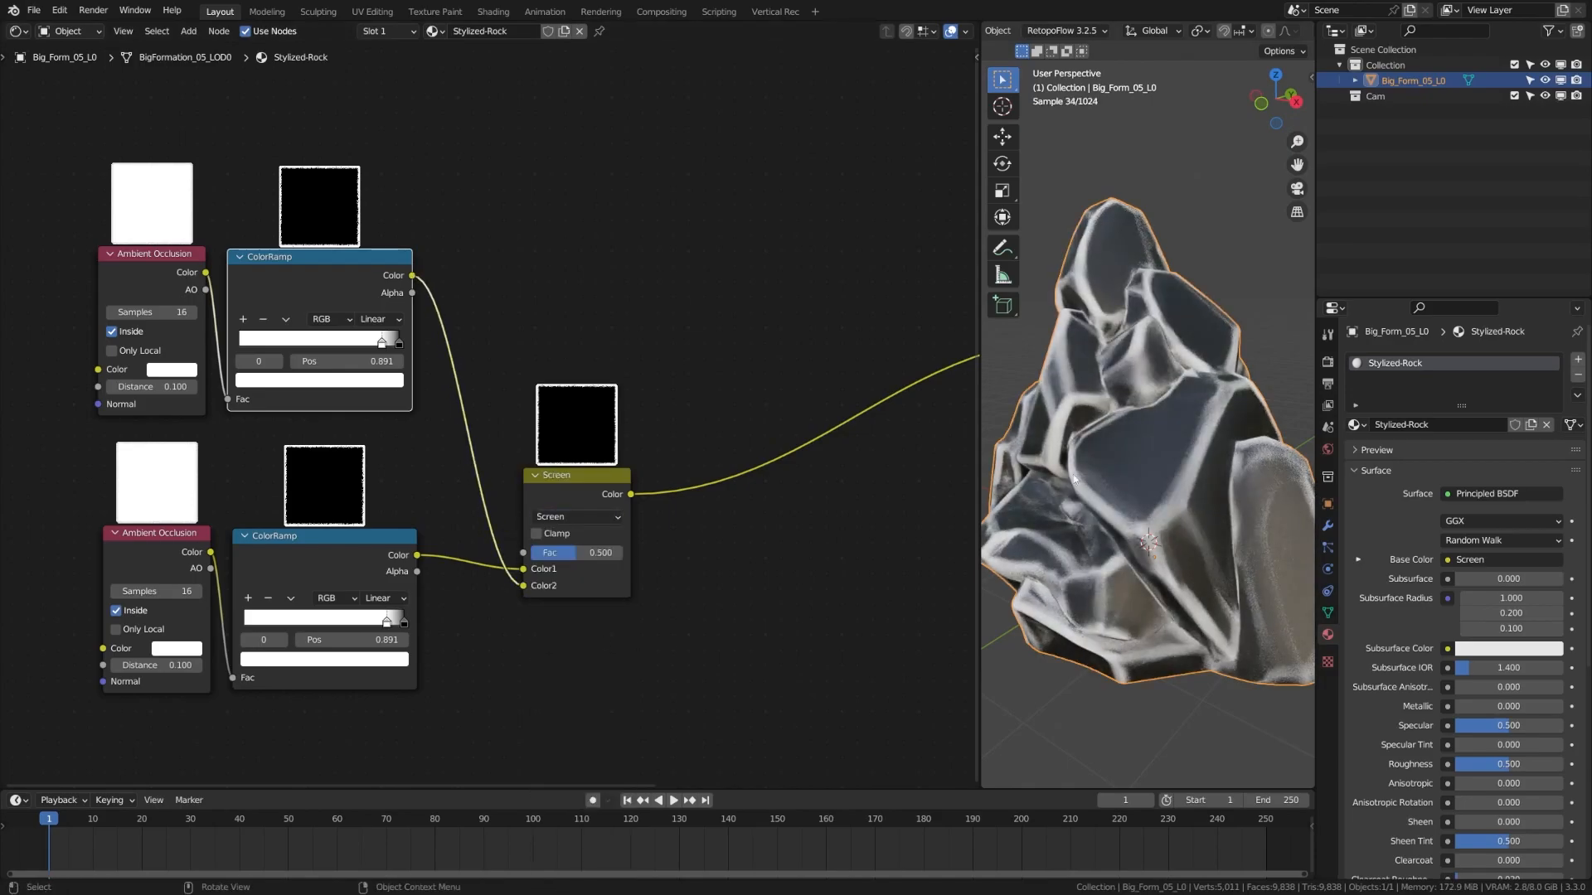
left_click_drag(576, 552, 871, 623)
Set the upper AO Distance to 0.2 and darken its ramp's white stop to grey
left_click(152, 387)
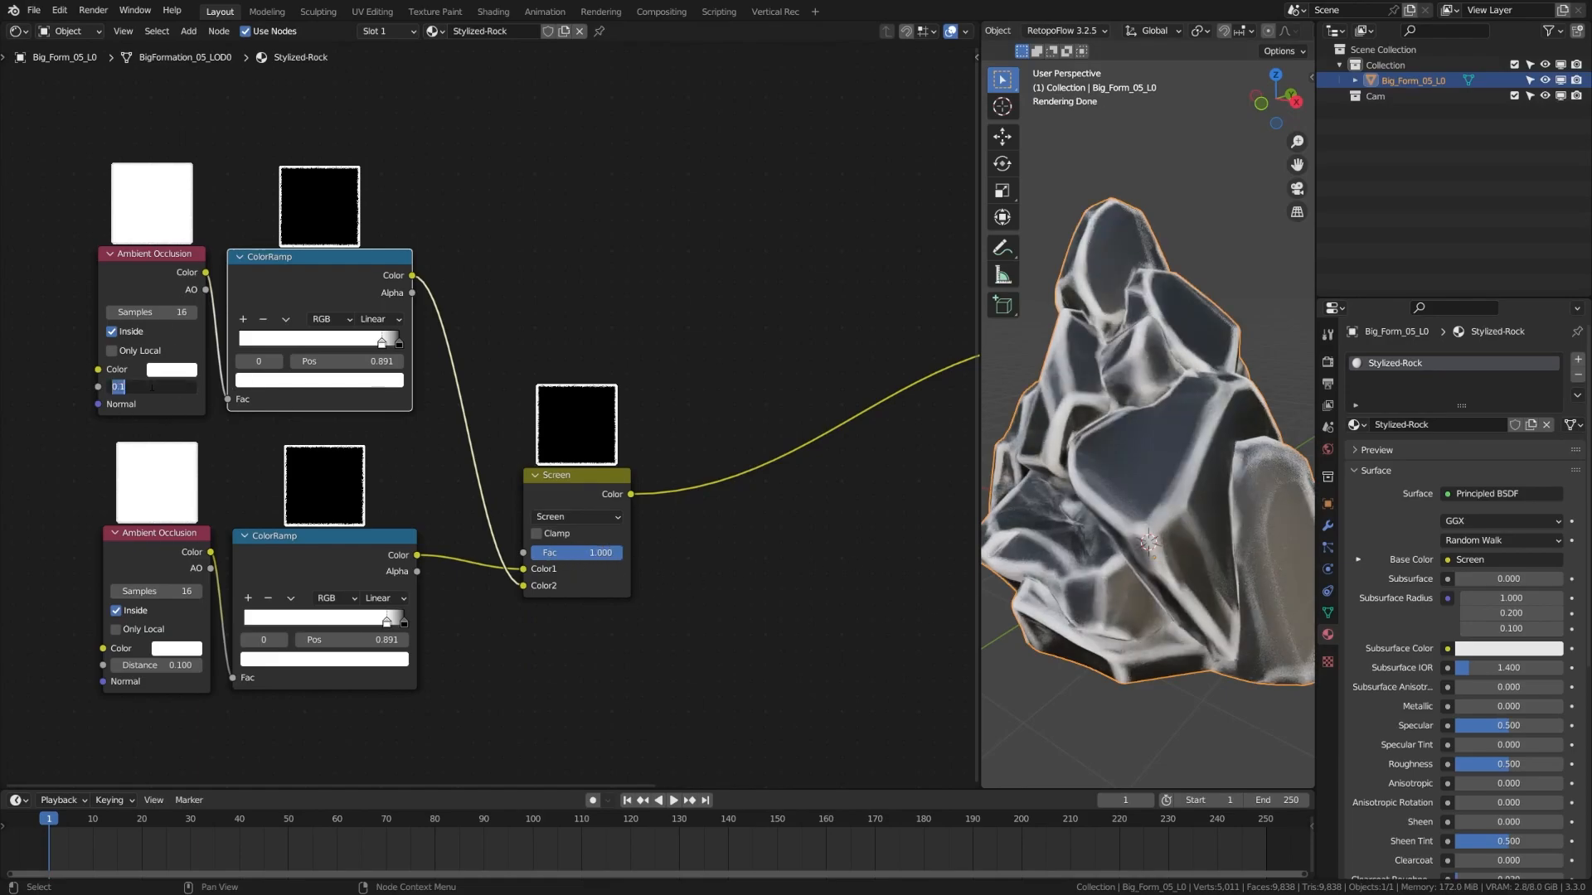
type("0.2")
key("Return")
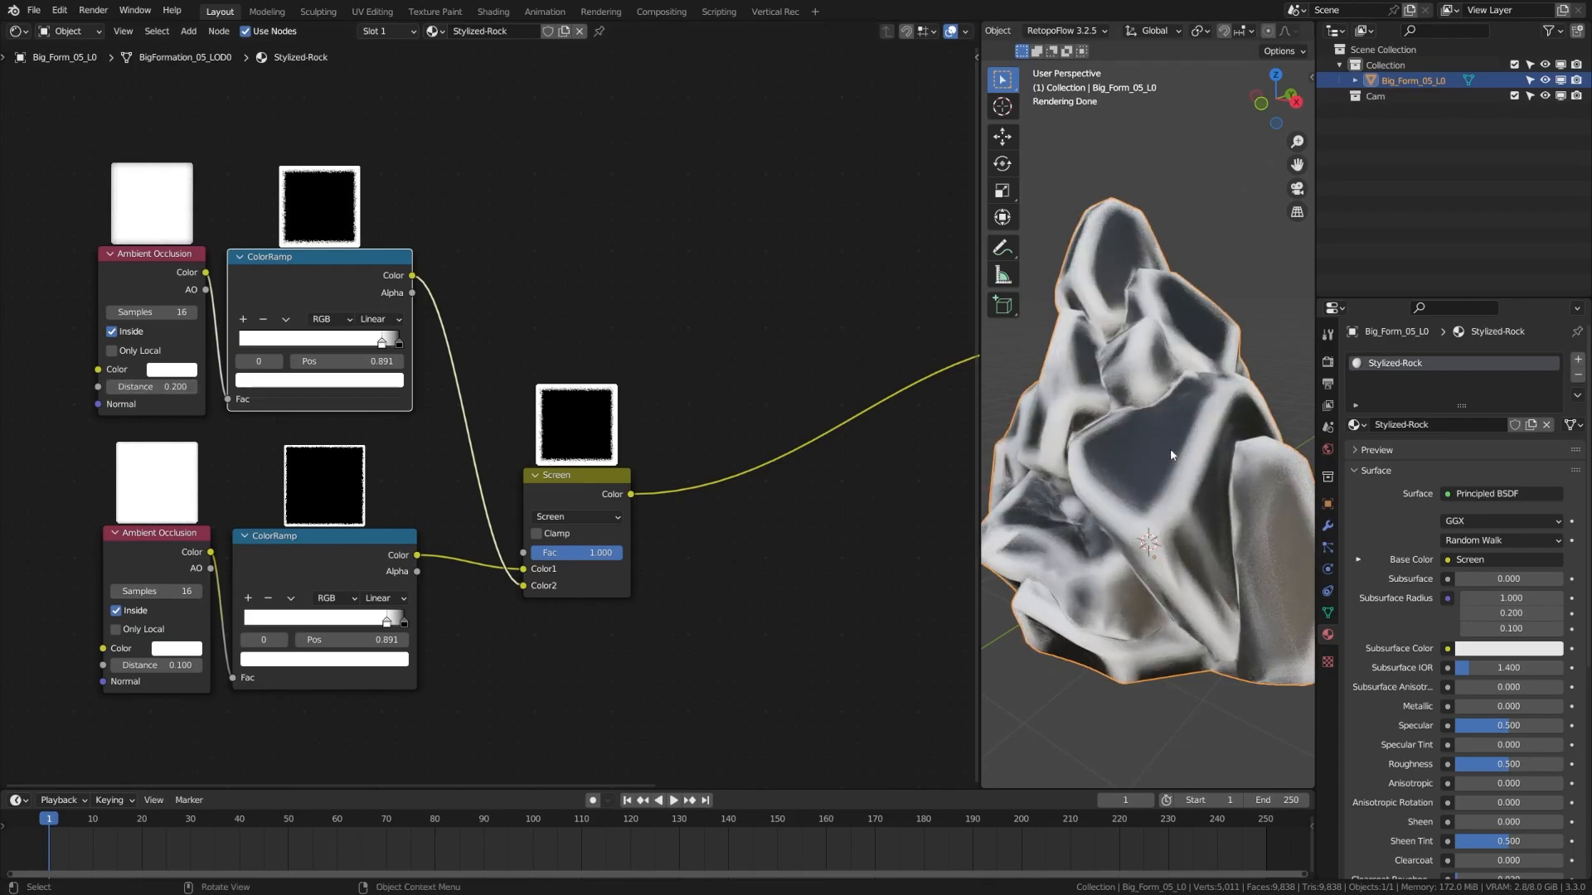
left_click(399, 343)
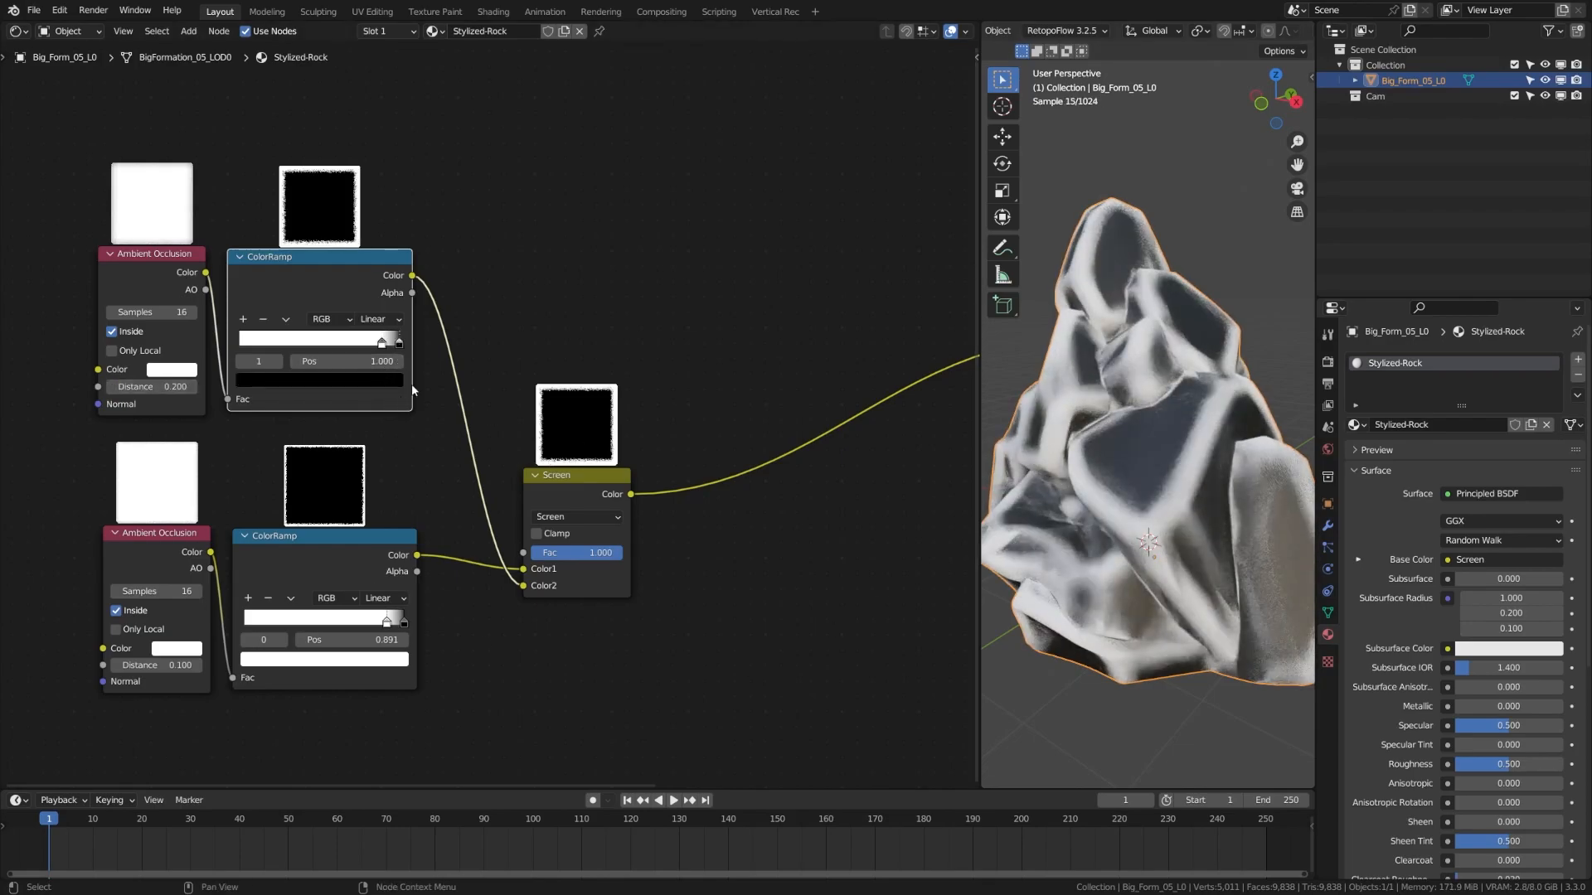
left_click(381, 343)
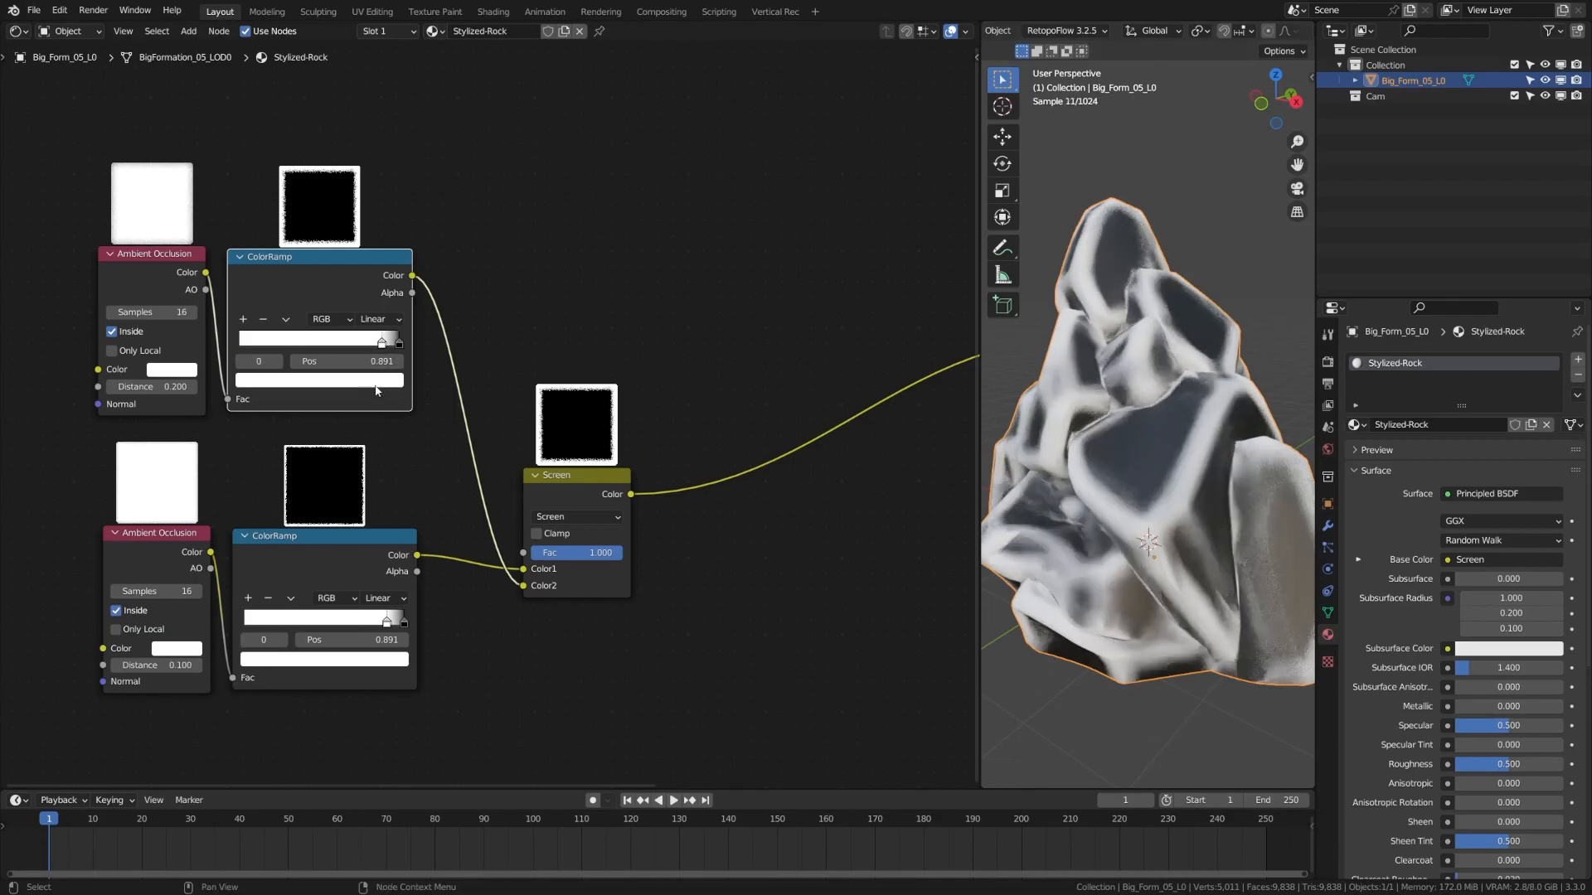
left_click(374, 383)
mouse_move(366, 247)
left_mouse_down()
mouse_move(367, 199)
mouse_move(367, 228)
left_mouse_up()
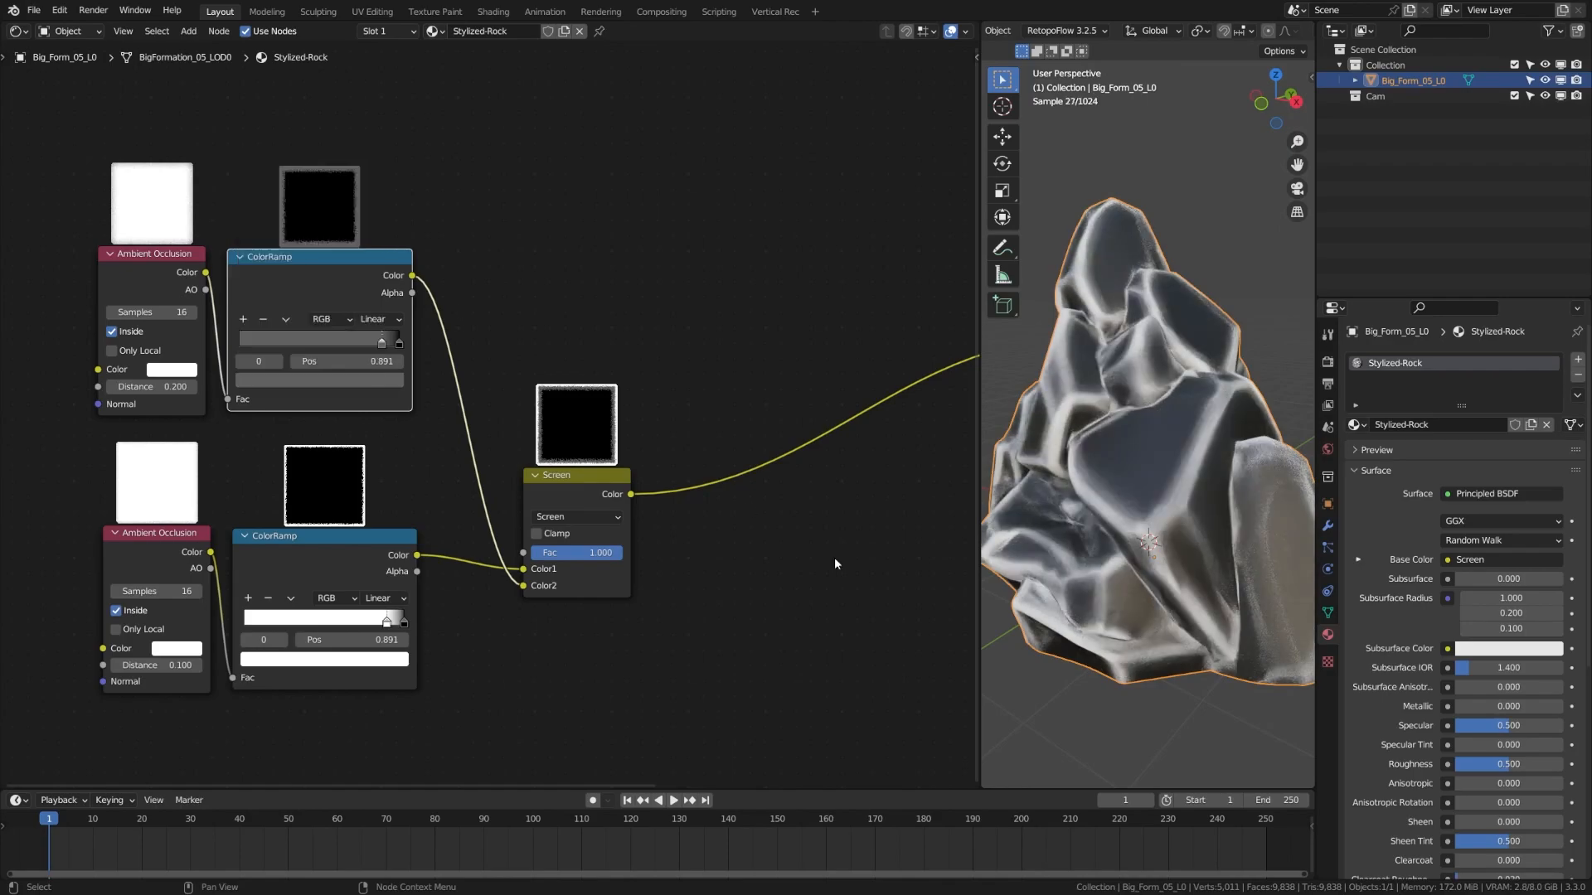
left_click_drag(602, 500, 563, 519)
middle_click_drag(673, 614, 694, 635)
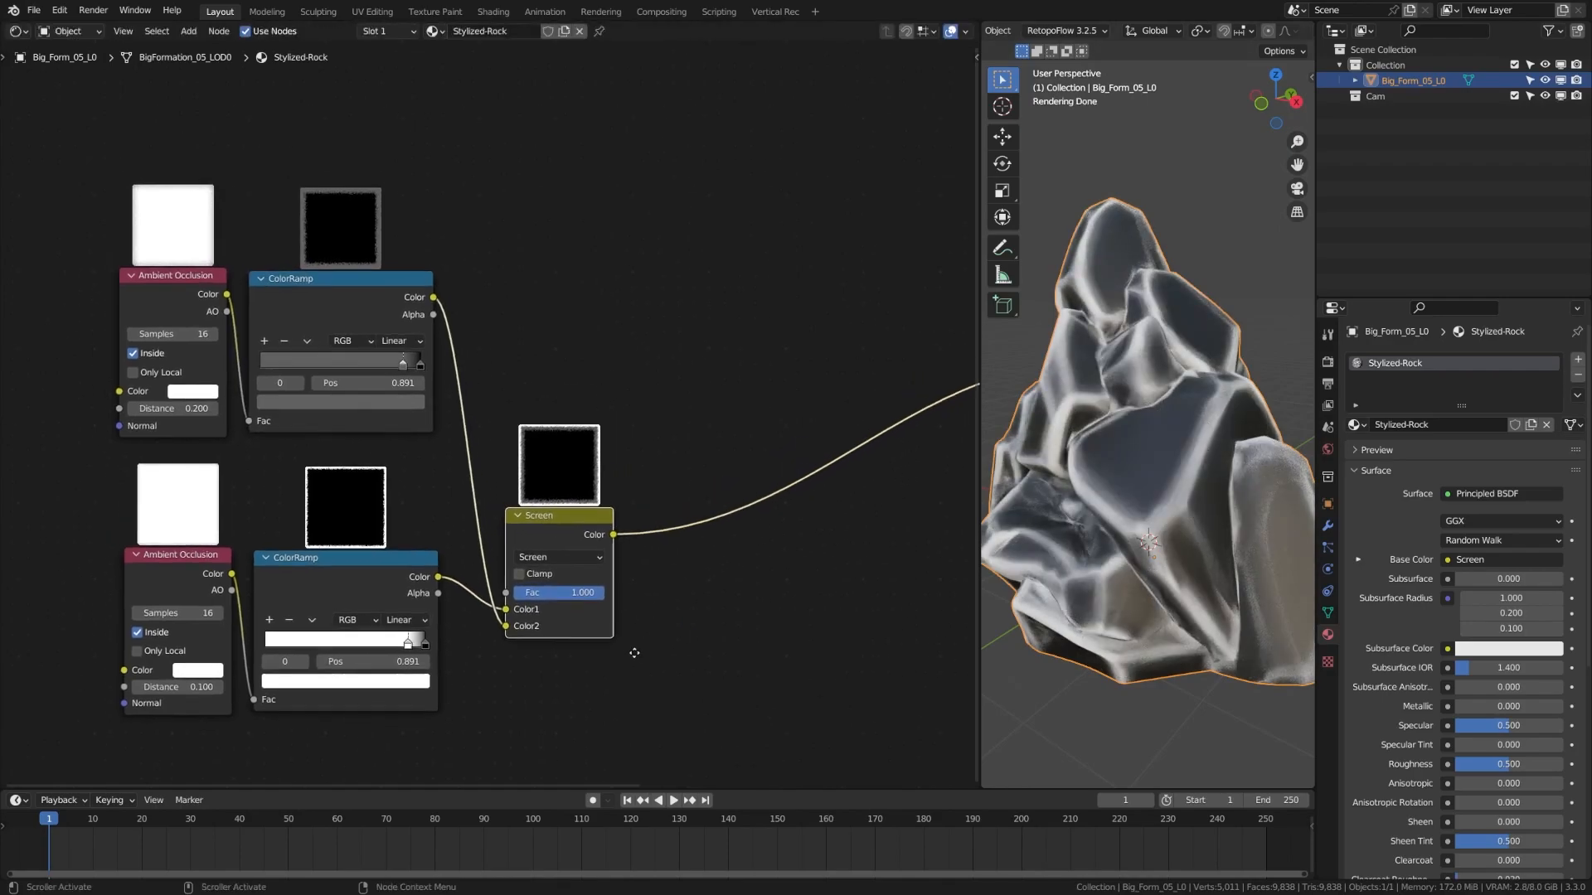
middle_click_drag(471, 599, 342, 565)
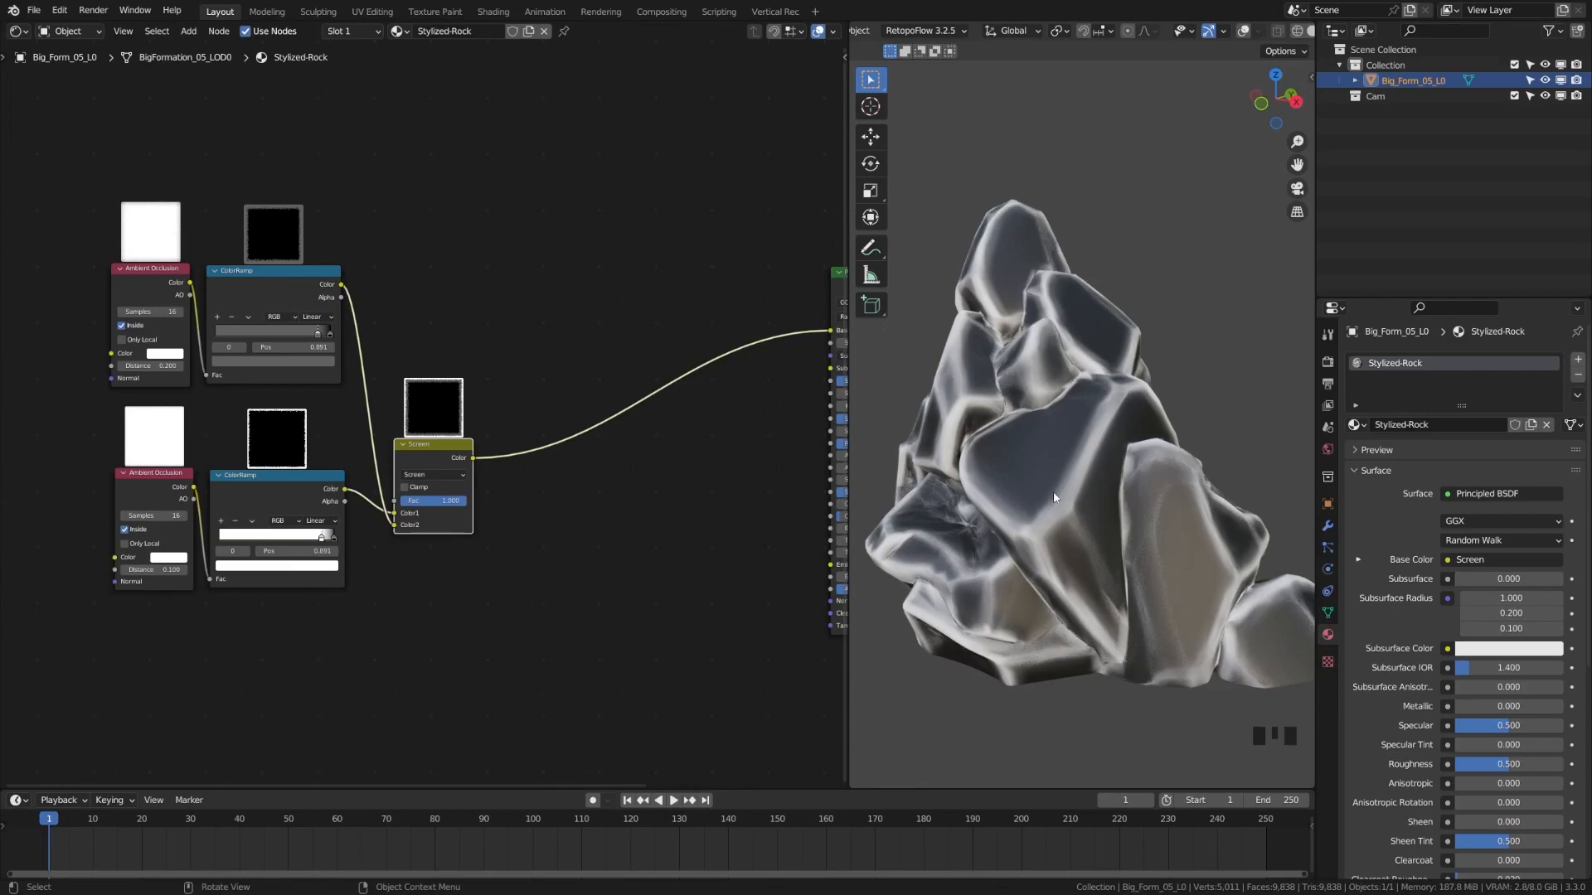
Drop a new Mix node onto the Base Color link with temporary red and green colours
left_click(568, 610)
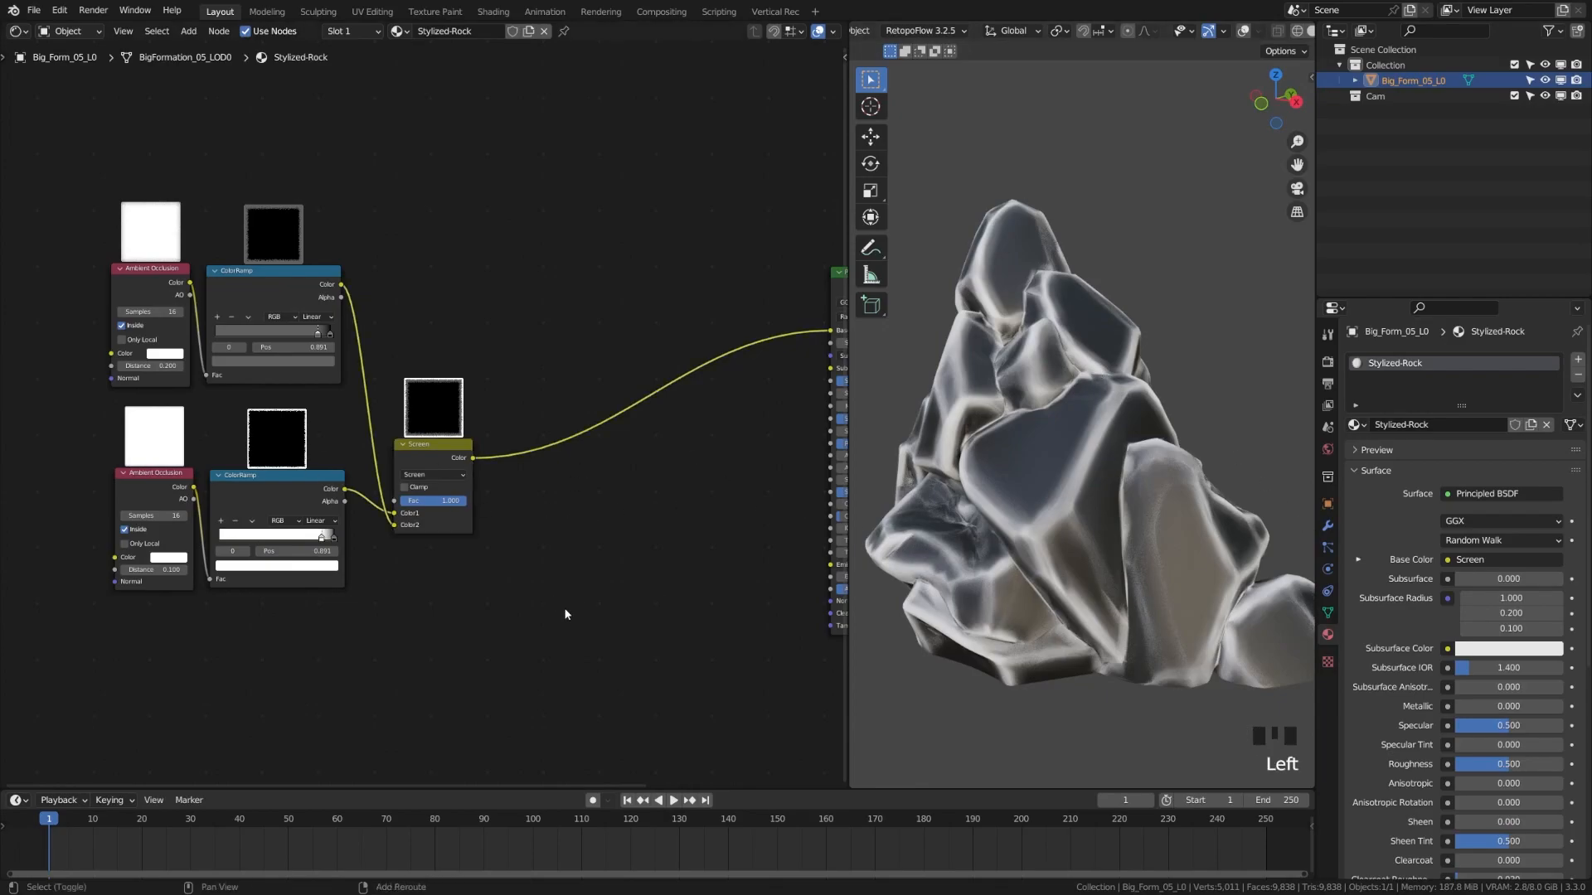
key("shift+a")
type("mix")
key("Return")
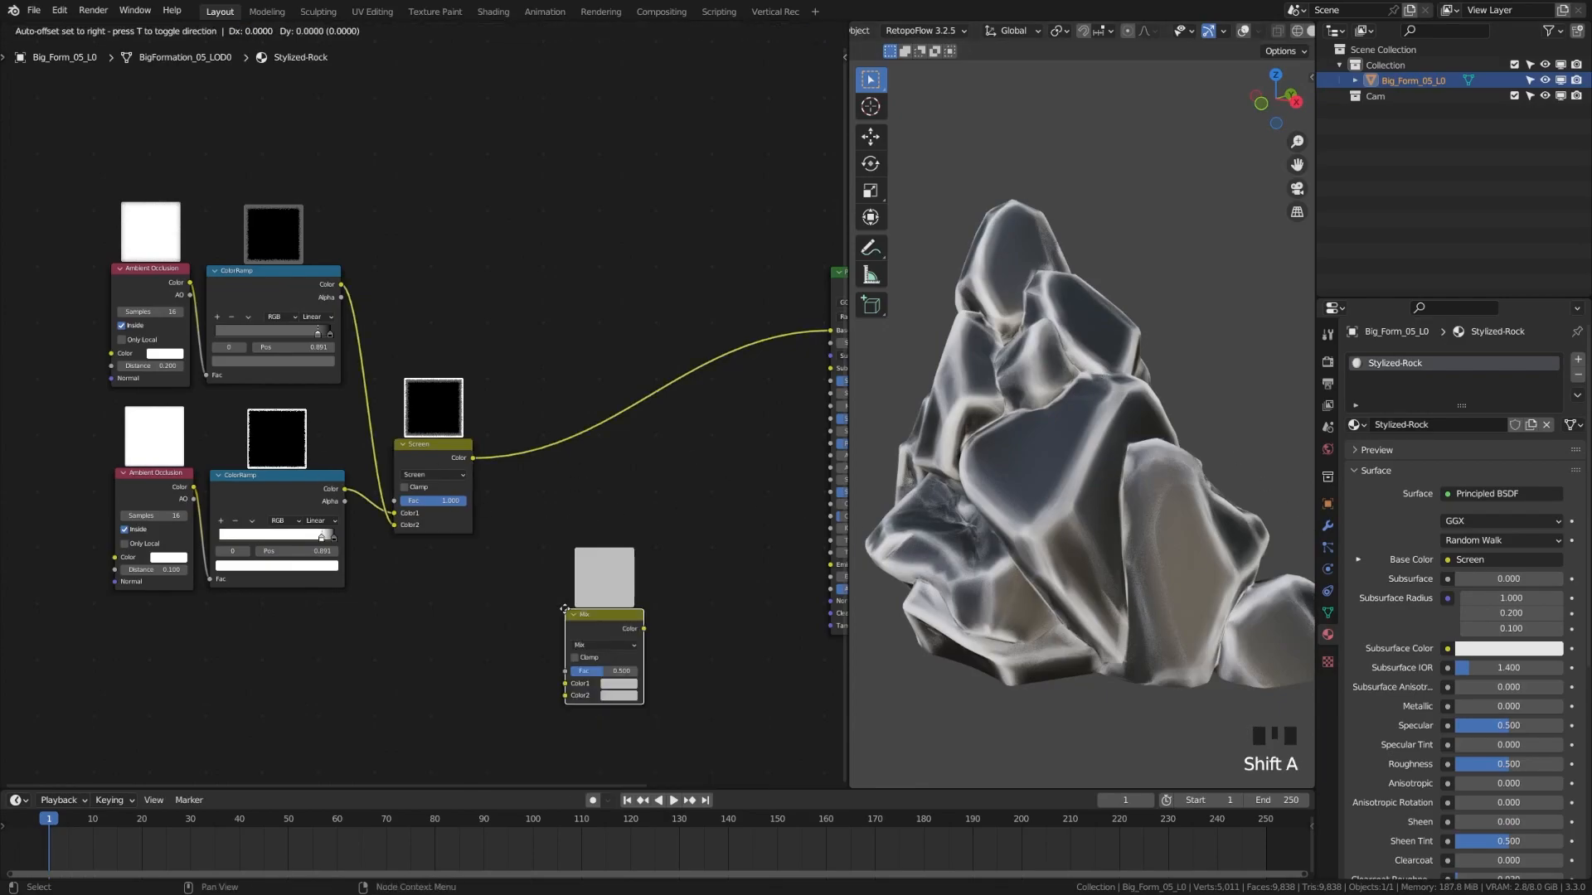
scroll(529, 432, "up", 6)
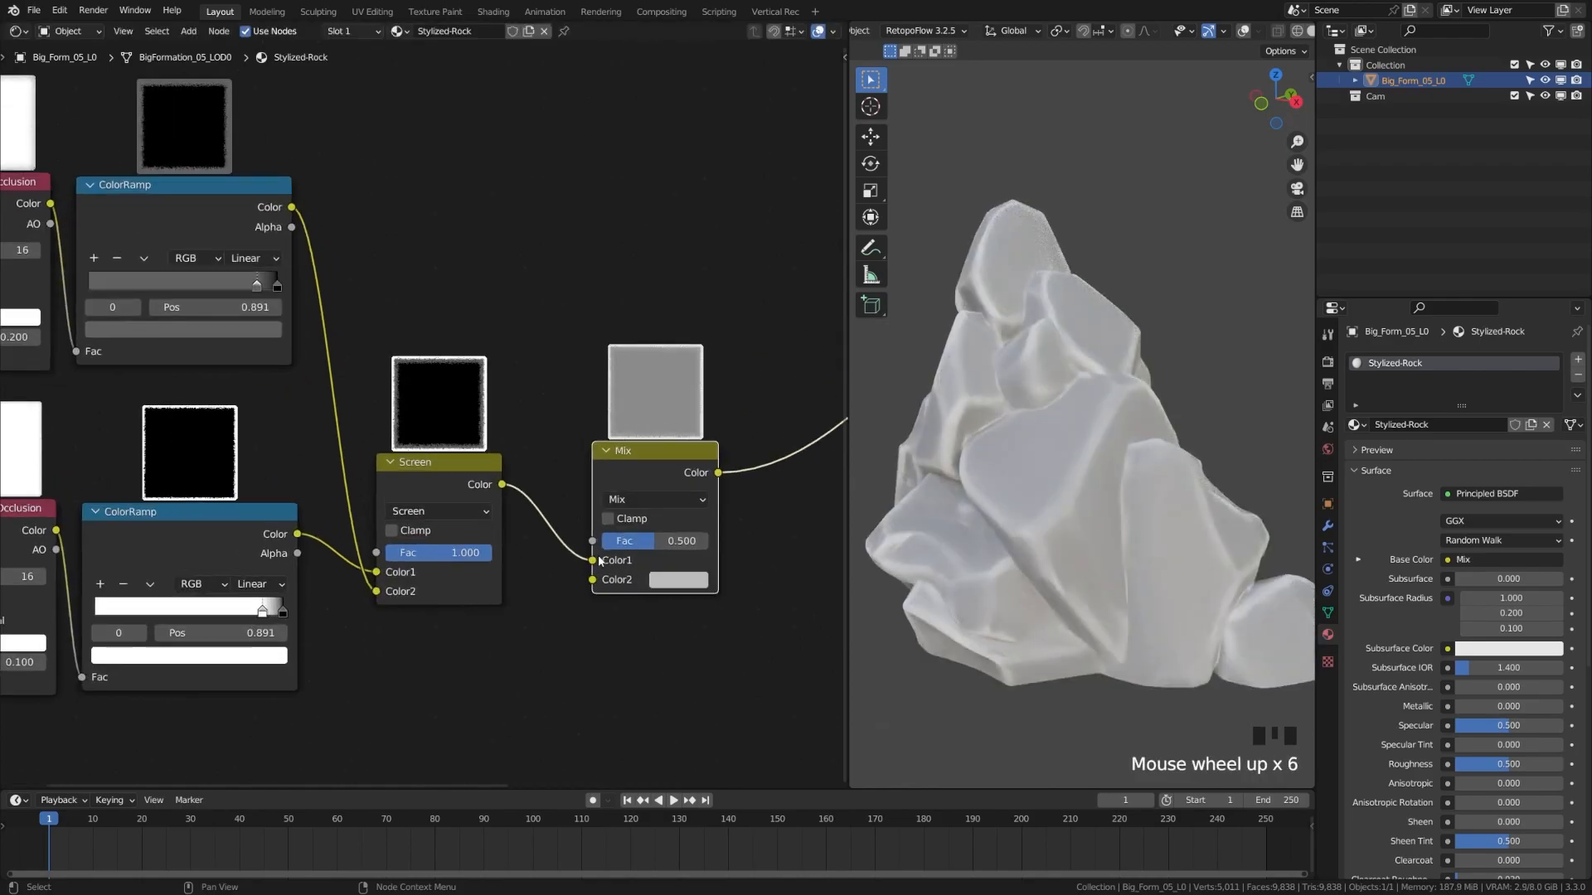
left_click(596, 543)
middle_click_drag(642, 657, 503, 628)
left_click(539, 550)
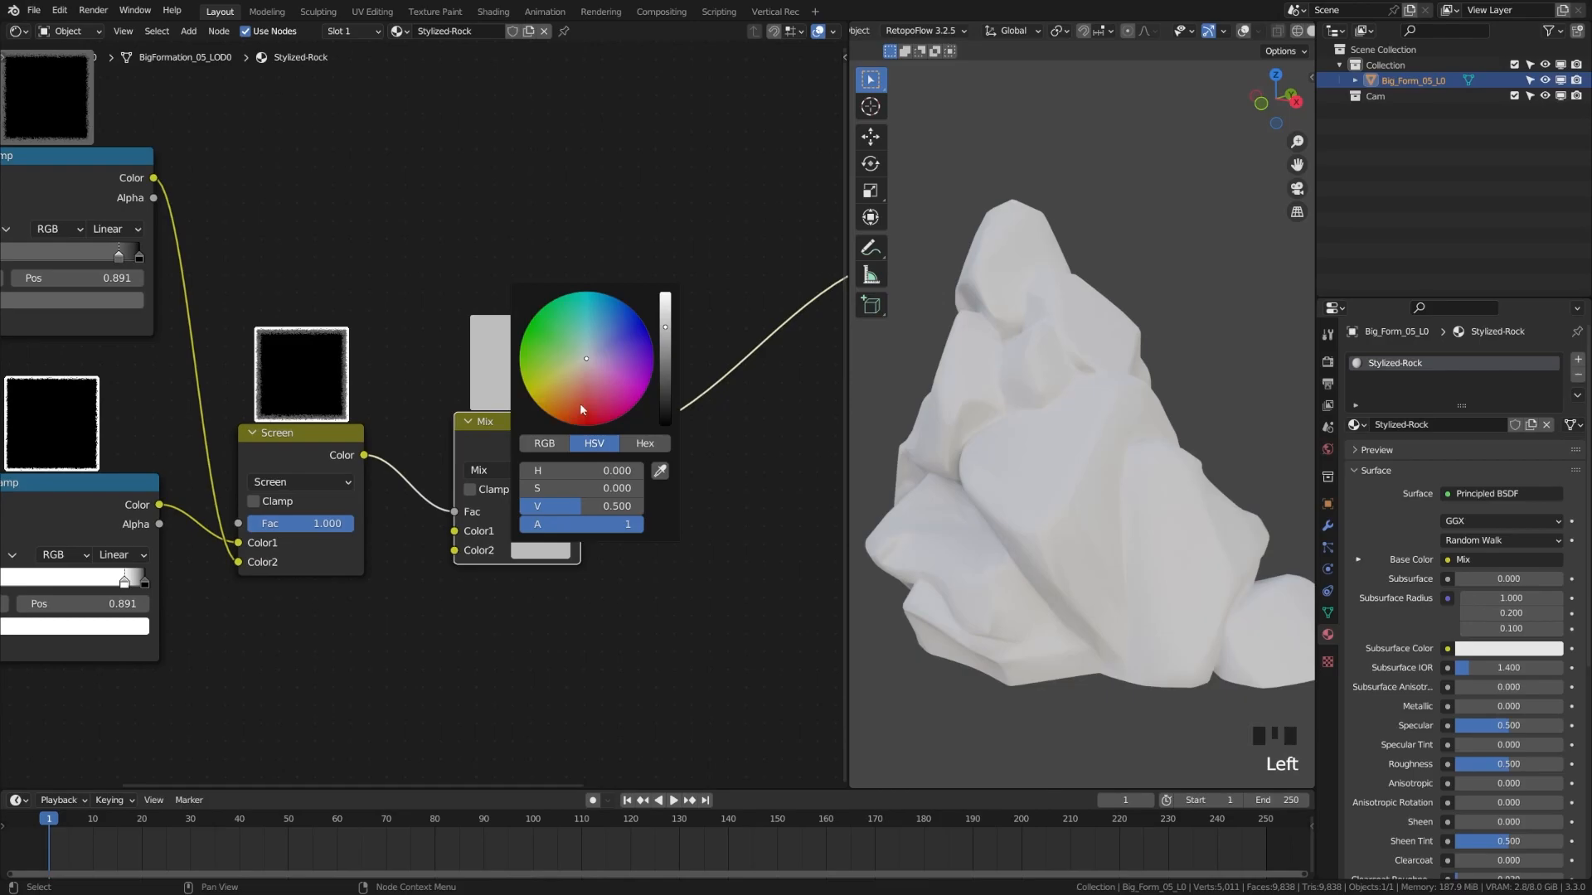
left_click(578, 405)
left_click(540, 530)
left_click_drag(579, 323, 546, 294)
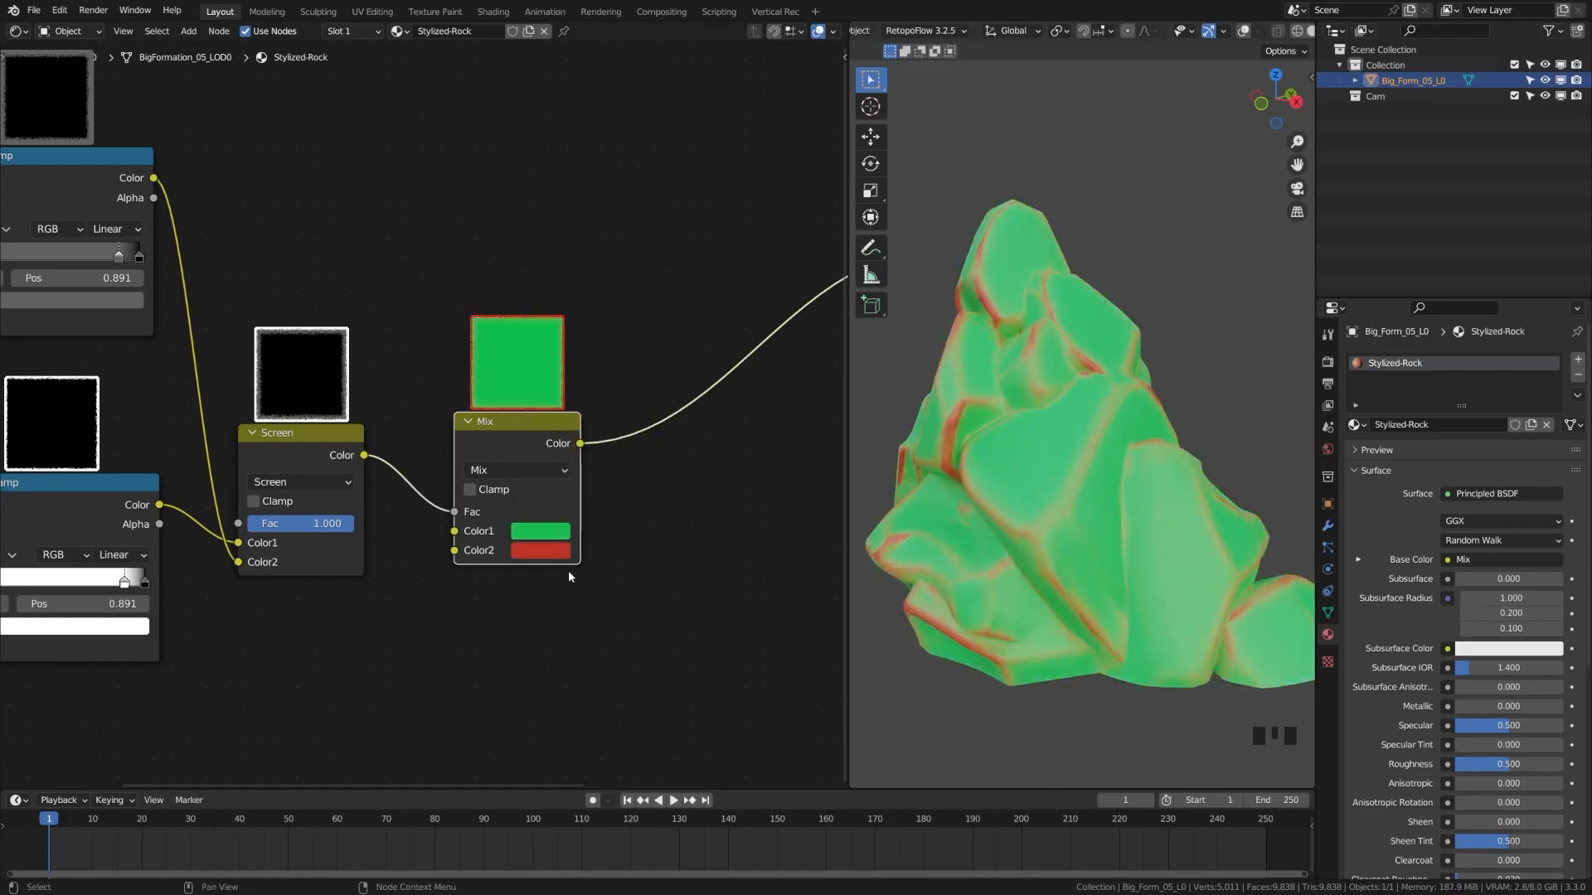
Make Color1 a dark slate blue and copy it to Color2 as a paler blue
middle_click_drag(423, 589, 409, 587)
left_click(474, 426)
left_click_drag(474, 425, 485, 431)
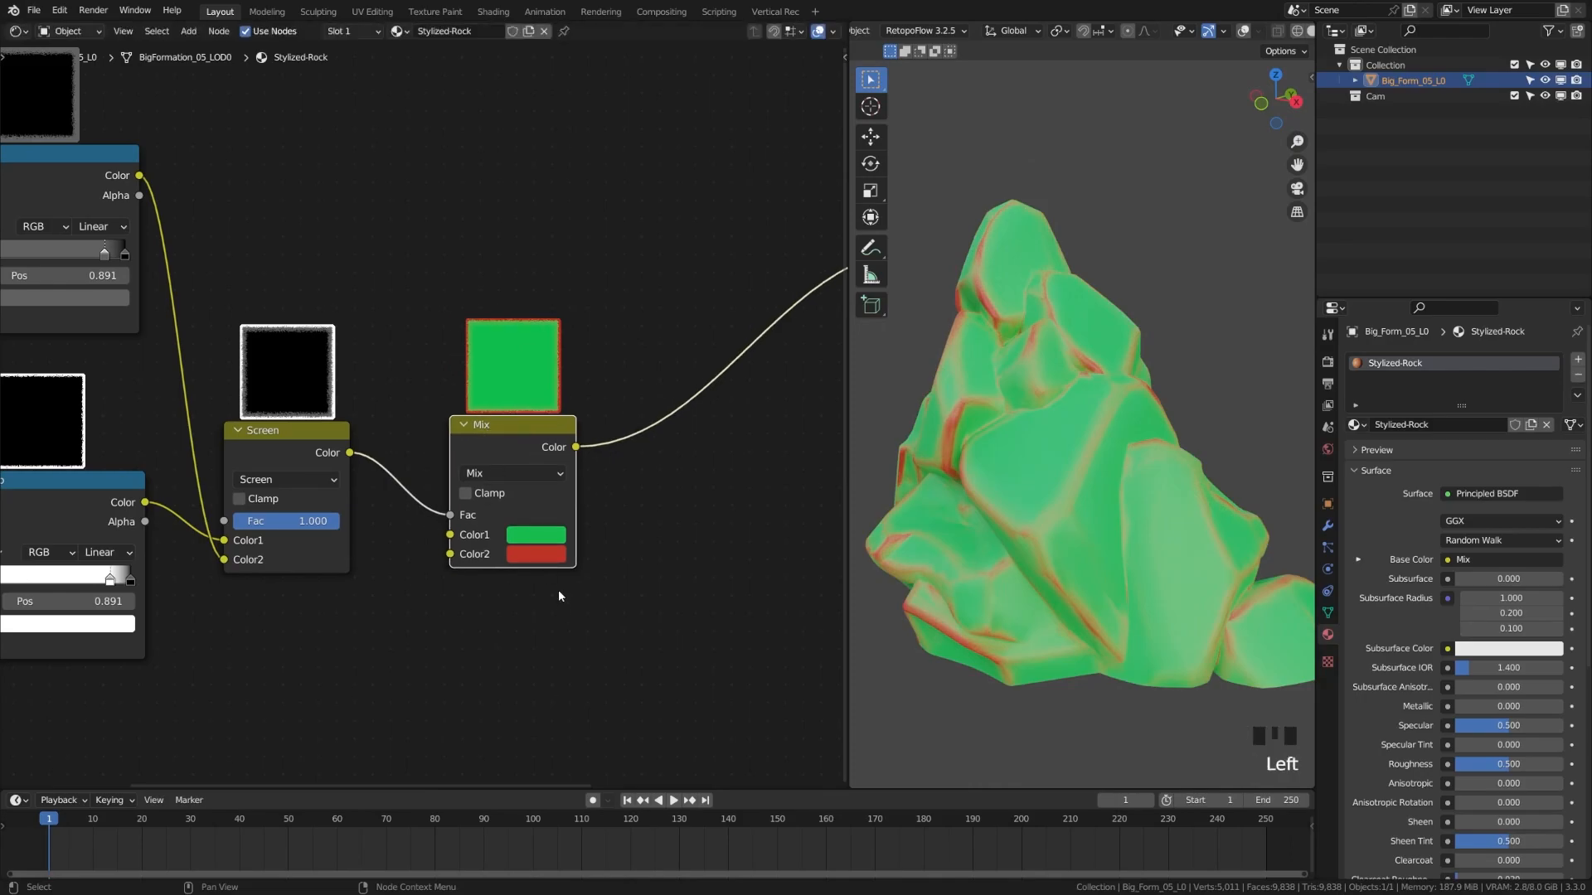
left_click(538, 553)
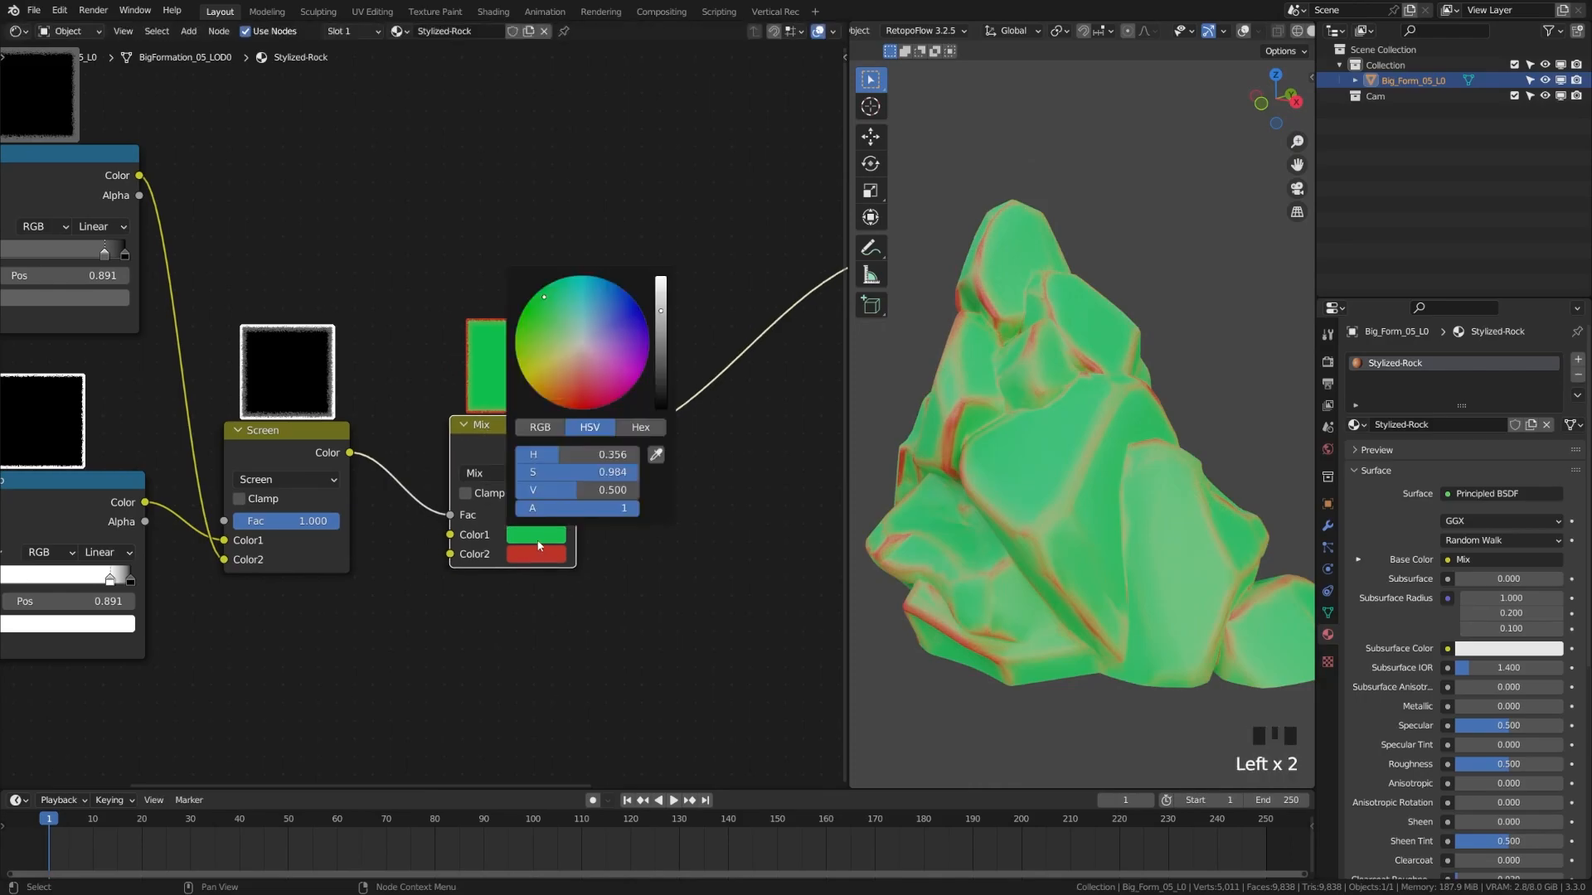
left_click(529, 480)
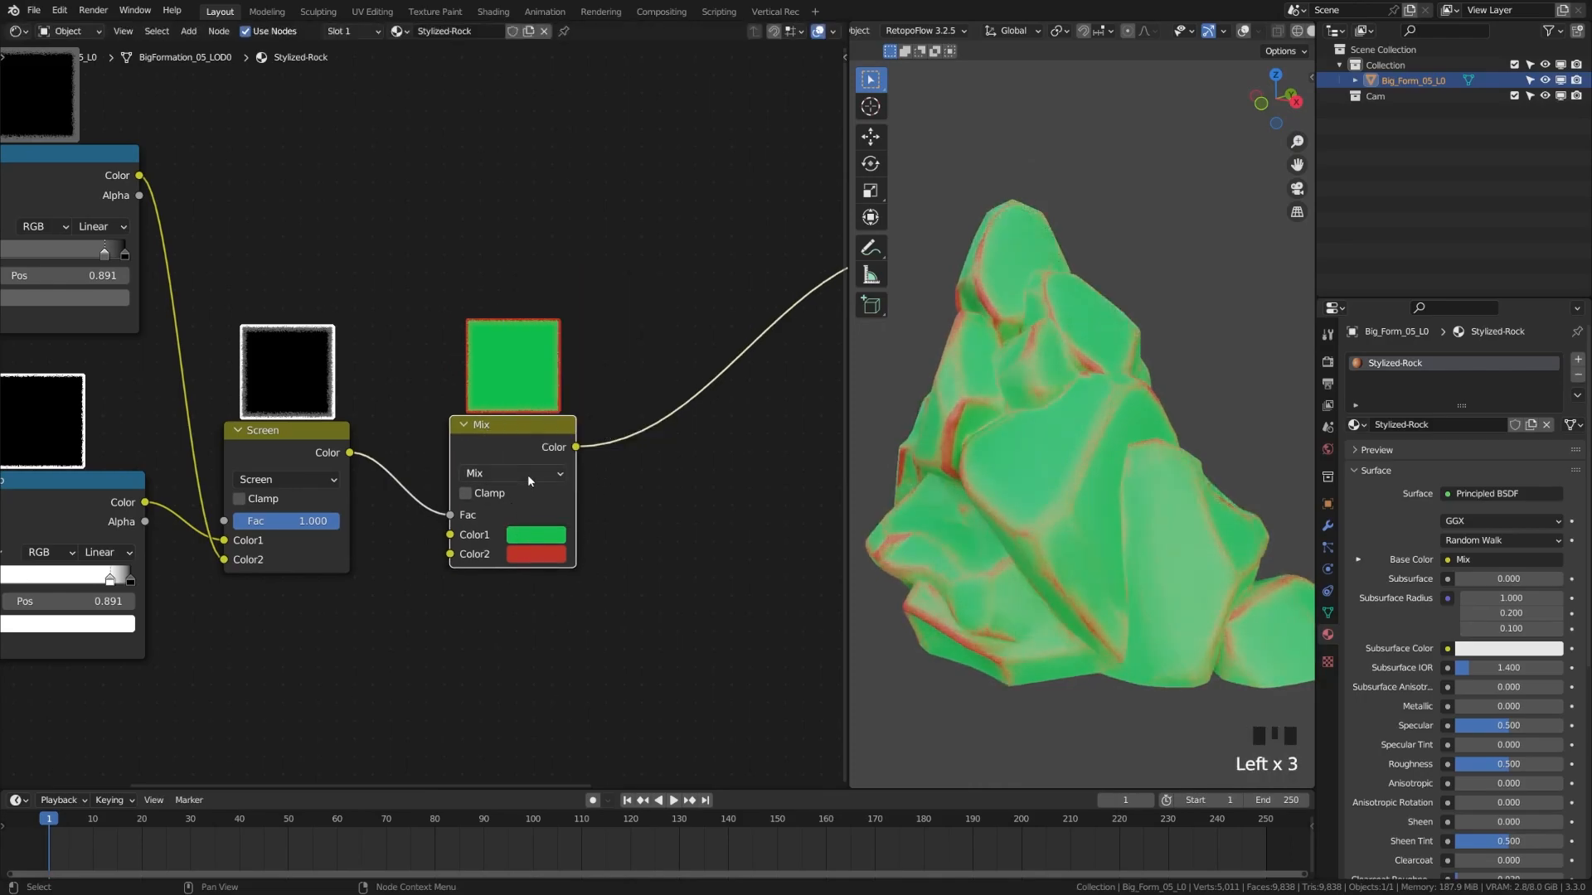
left_click(526, 535)
mouse_move(597, 358)
left_mouse_down()
mouse_move(594, 316)
mouse_move(661, 355)
mouse_move(584, 327)
left_mouse_up()
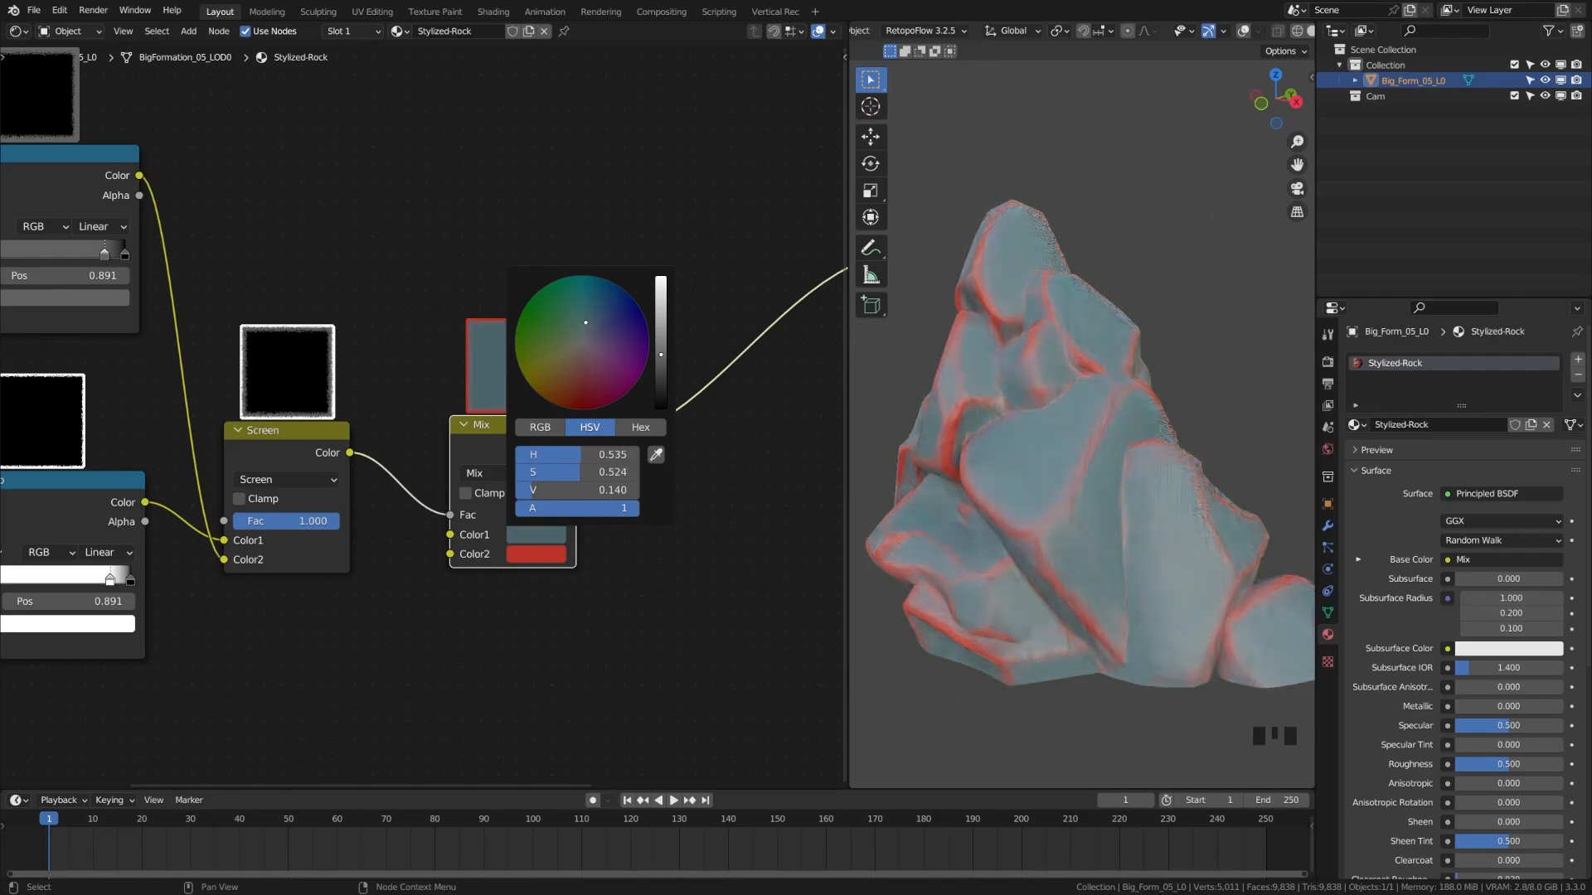
key("ctrl+c")
key("ctrl+v")
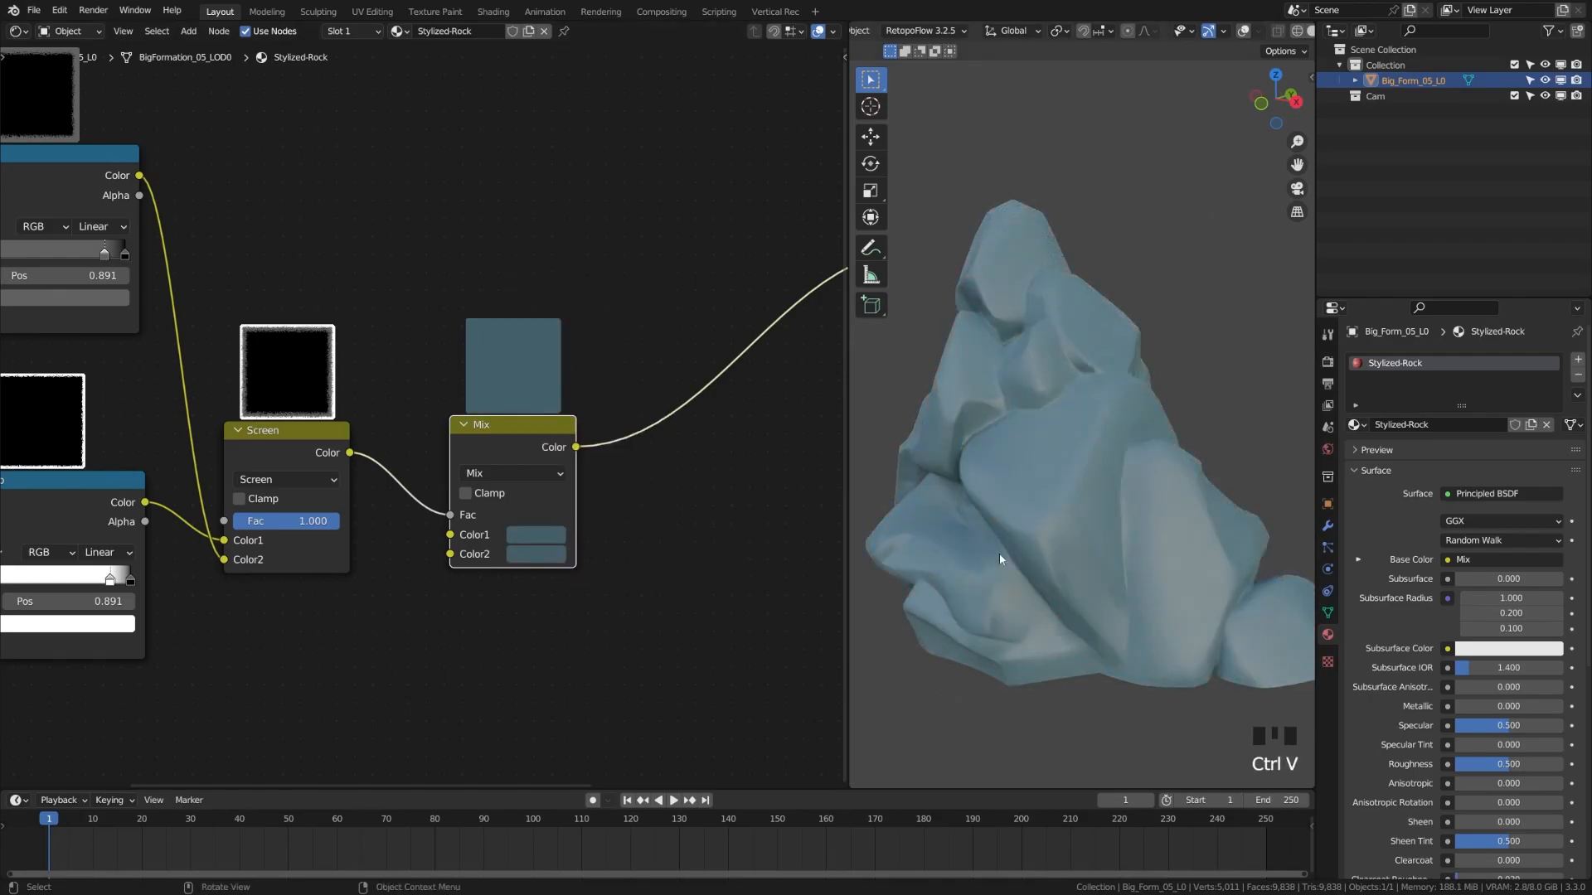
left_click(538, 555)
mouse_move(661, 370)
left_mouse_down()
mouse_move(661, 347)
mouse_move(589, 343)
mouse_move(667, 332)
mouse_move(664, 318)
left_mouse_up()
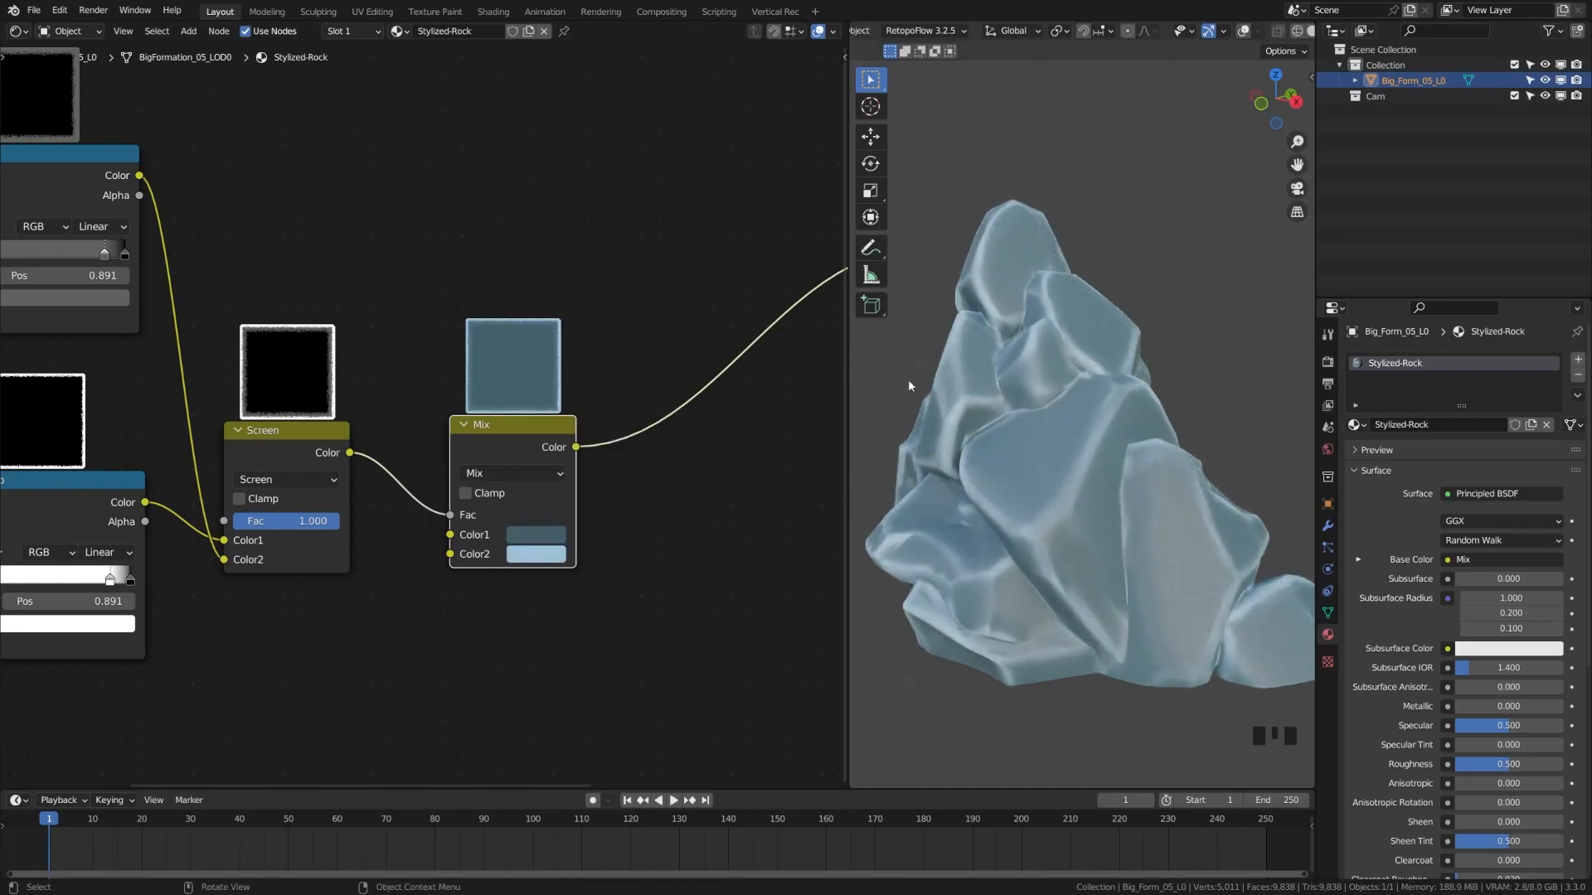
Wrap the six AO mask nodes in a frame and unplug the Mix from Base Color
scroll(325, 491, "down", 11)
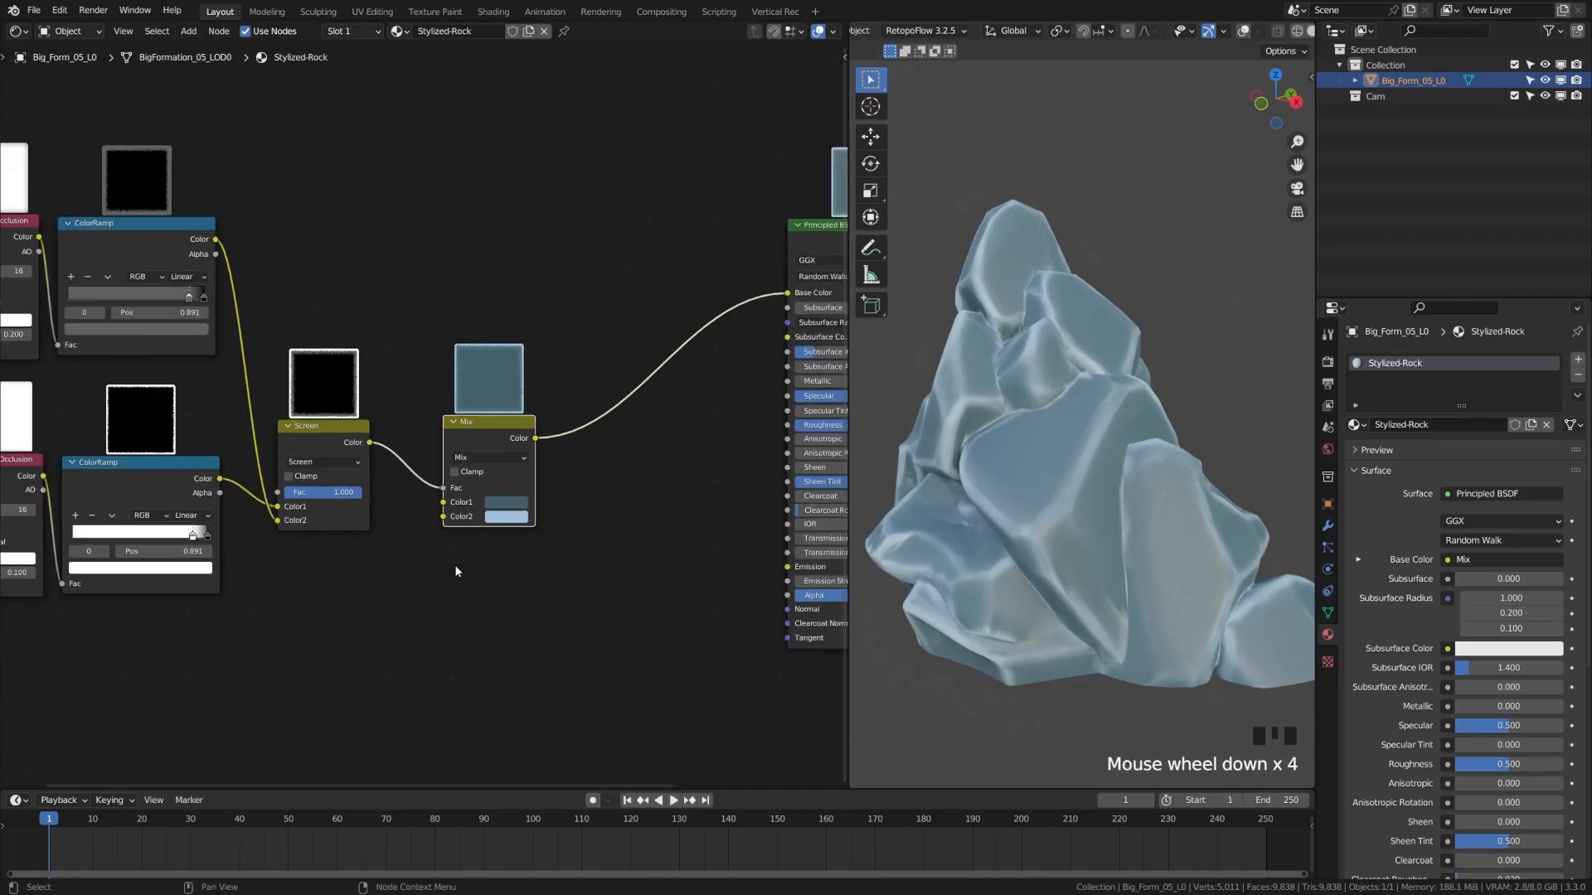
middle_click_drag(325, 491, 414, 509)
left_click_drag(193, 237, 577, 583)
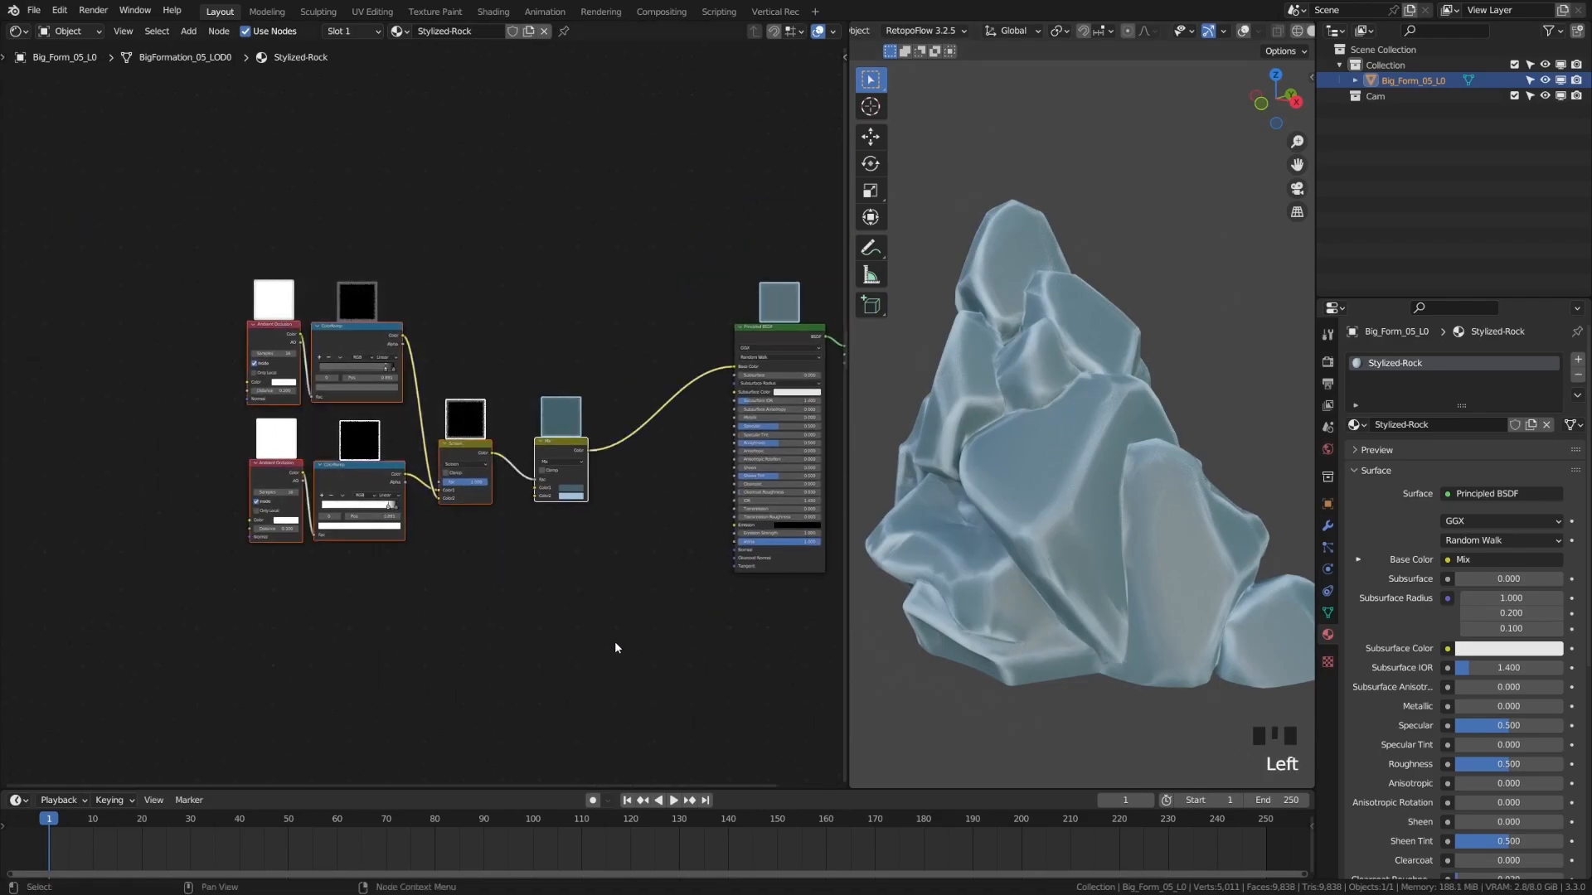
key("g")
left_click(432, 478)
key("ctrl+j")
mouse_move(365, 456)
middle_mouse_down()
mouse_move(334, 440)
mouse_move(357, 483)
middle_mouse_up()
key("g")
left_click(533, 544)
left_click_drag(770, 381, 514, 348)
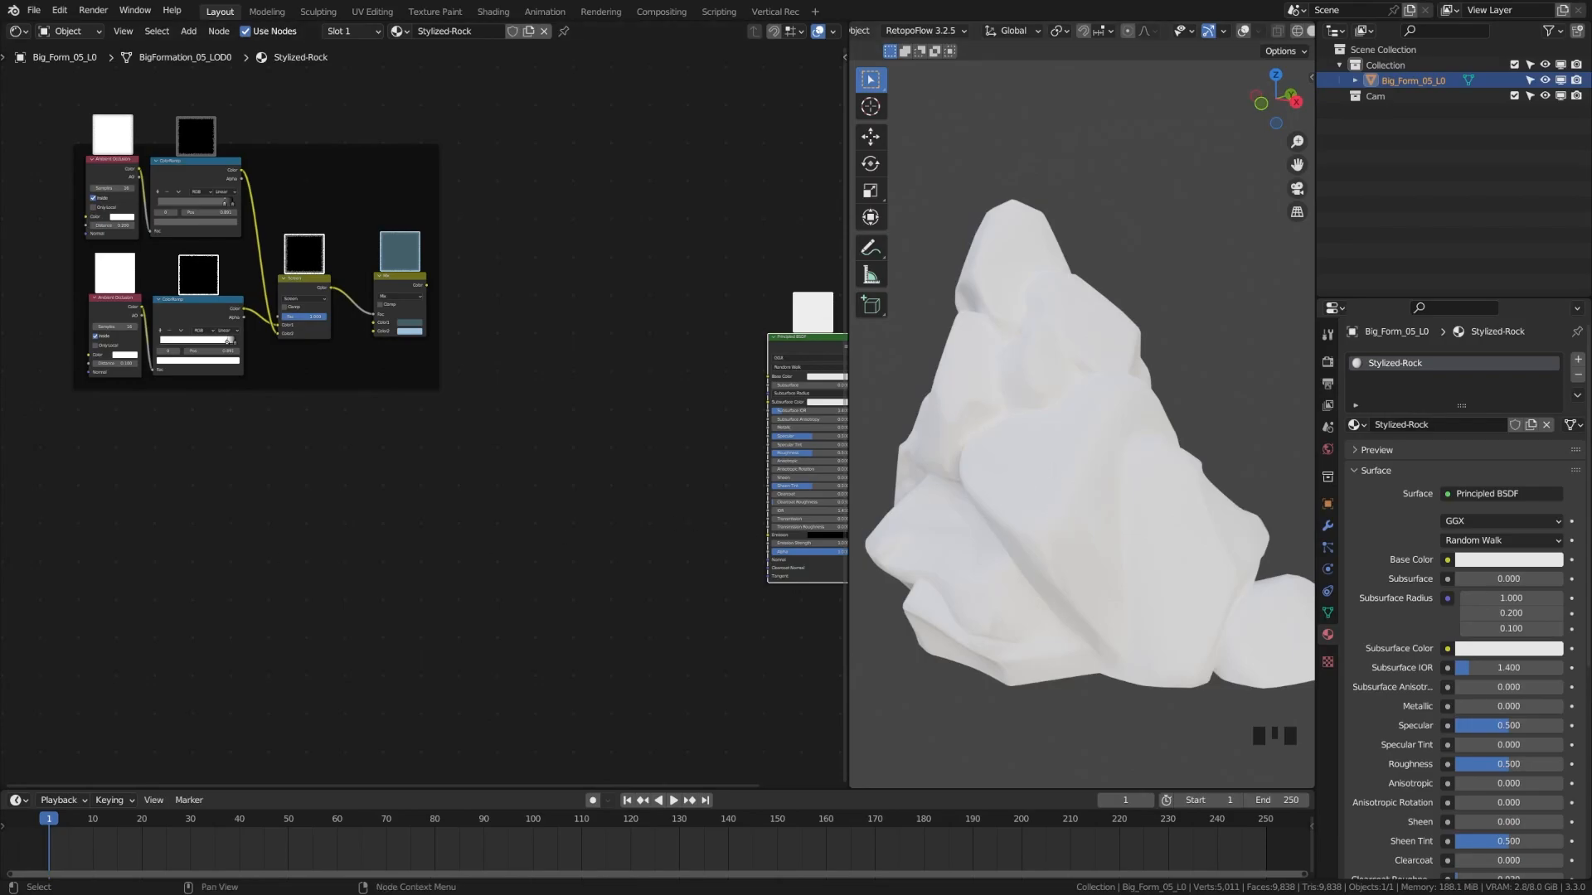
Add a Voronoi Texture node set to Smooth F1
left_click(172, 575)
key("shift+a")
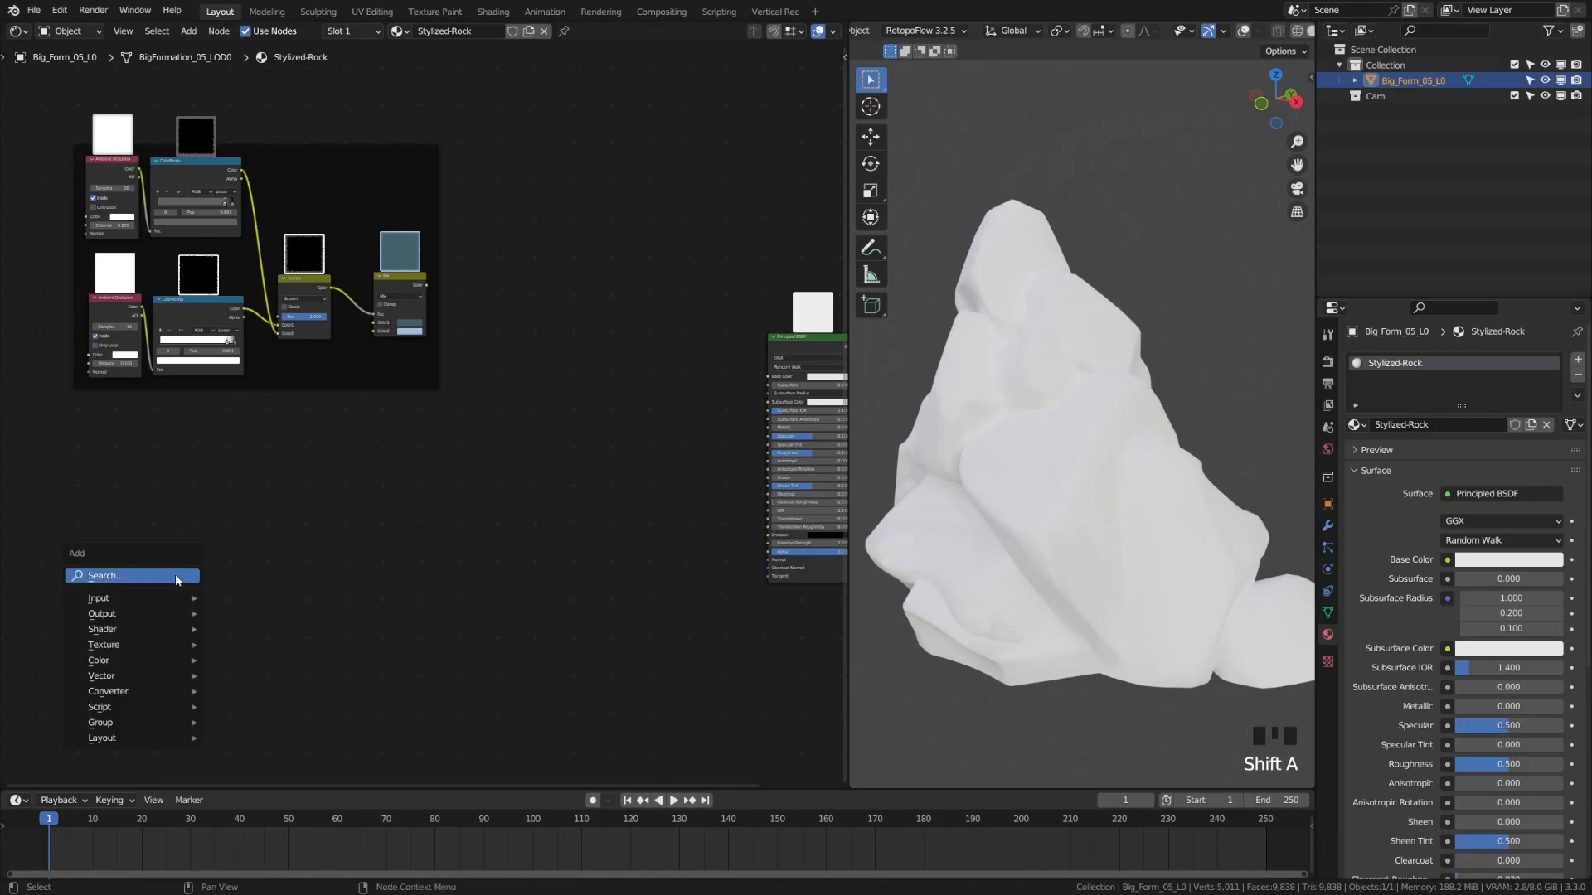
left_click(176, 574)
type("voronoi")
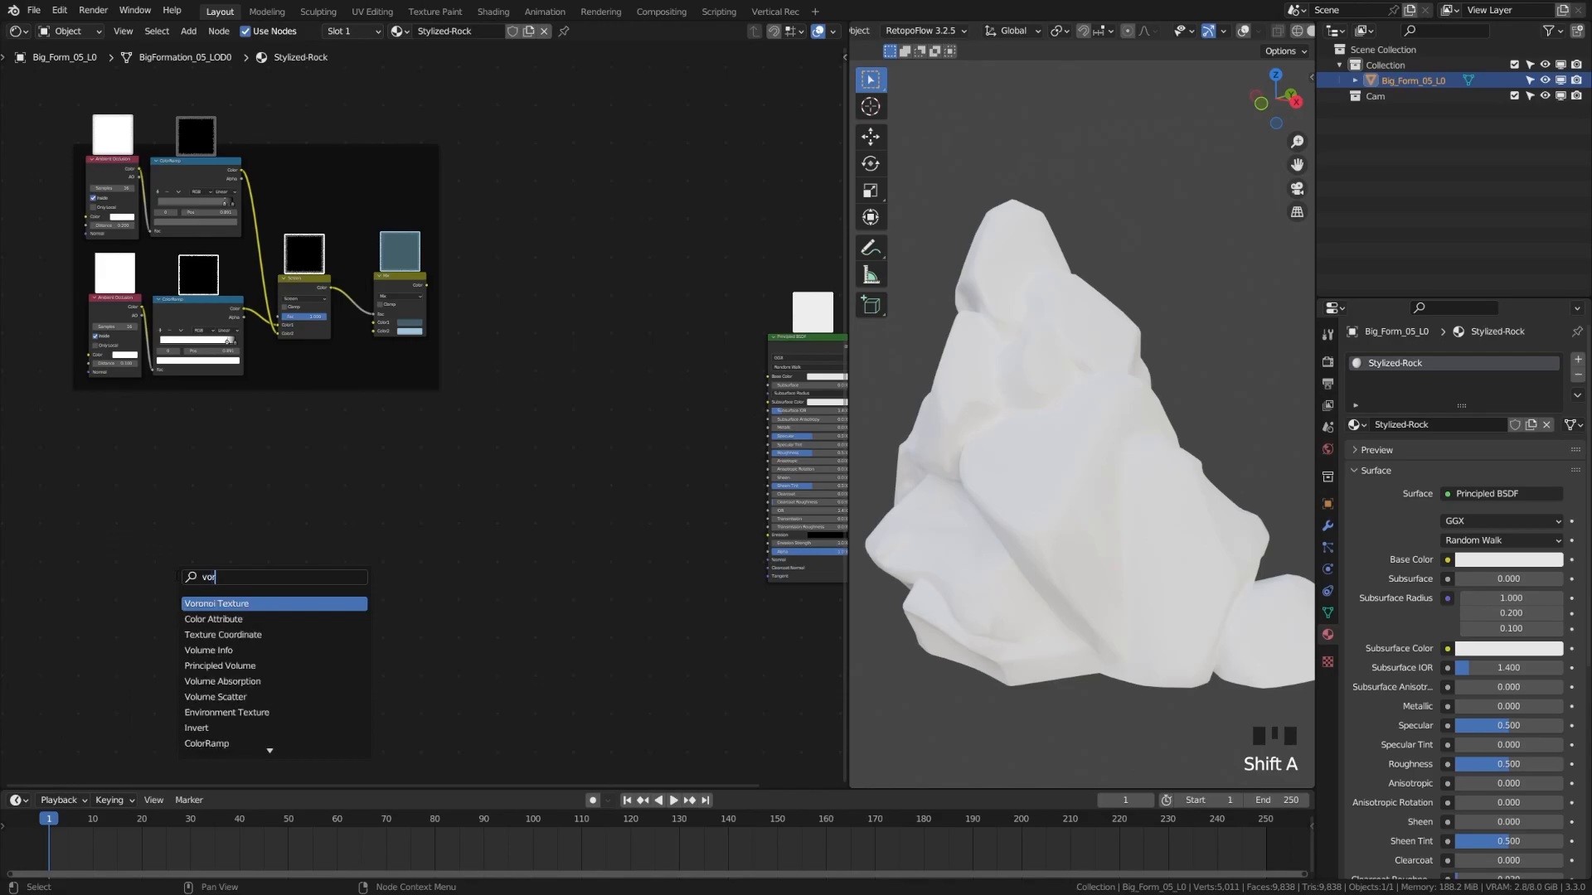
key("Return")
left_click(303, 457)
scroll(317, 528, "up", 5)
middle_click_drag(317, 527, 285, 605)
scroll(320, 542, "up", 1)
scroll(320, 542, "up", 2)
left_click(241, 541)
left_click(217, 611)
Preview the Voronoi directly on the rock and raise its Scale to 10.700
scroll(342, 535, "down", 4)
left_click(262, 461, "ctrl+shift")
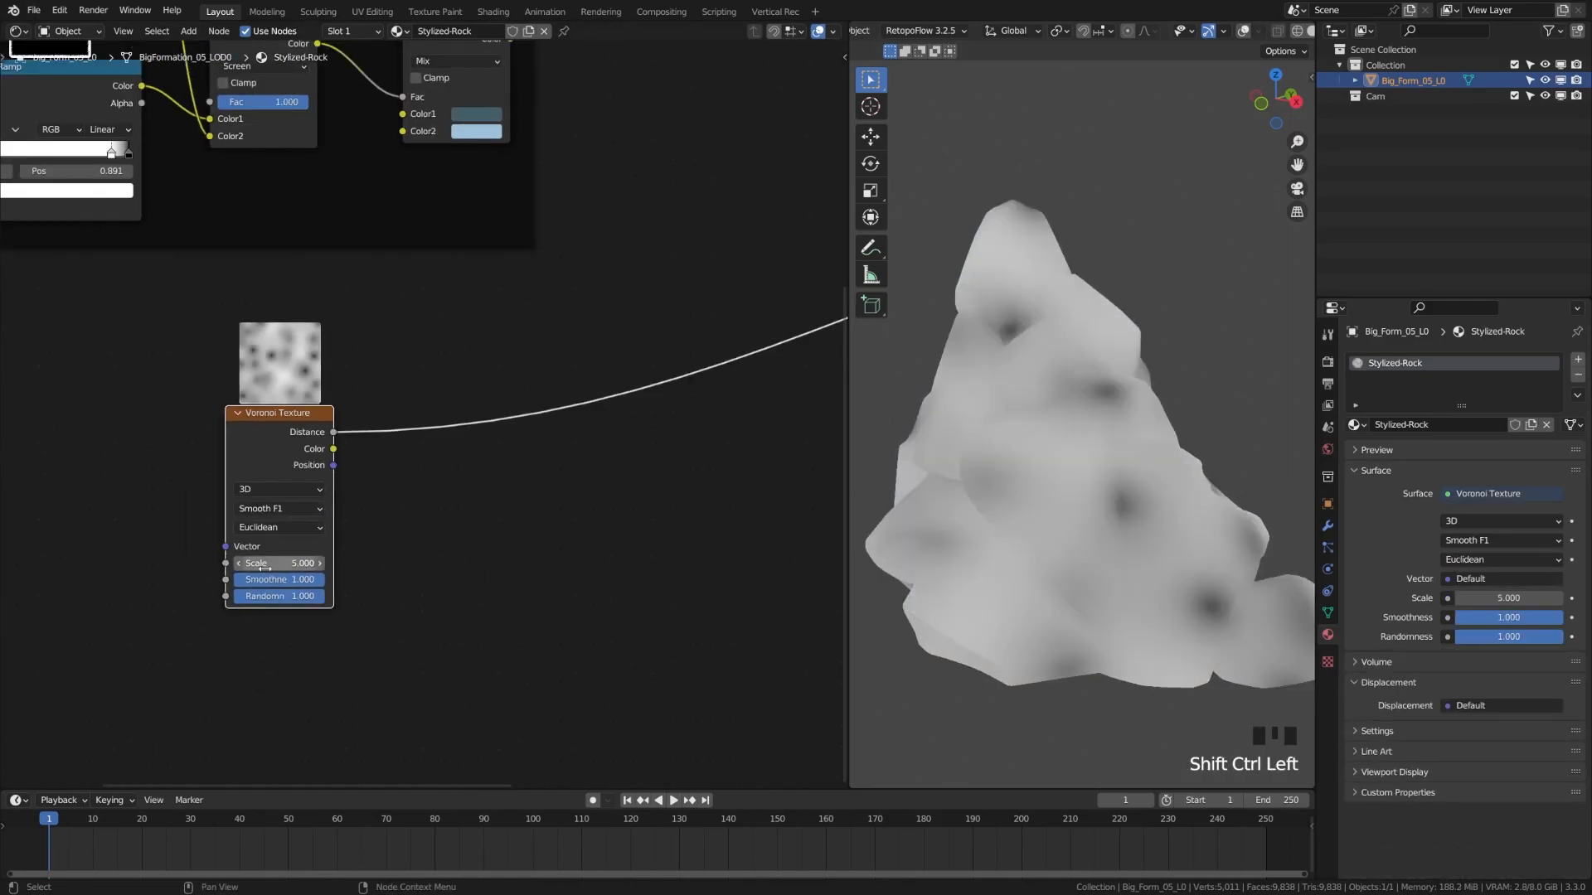
scroll(266, 580, "up", 1)
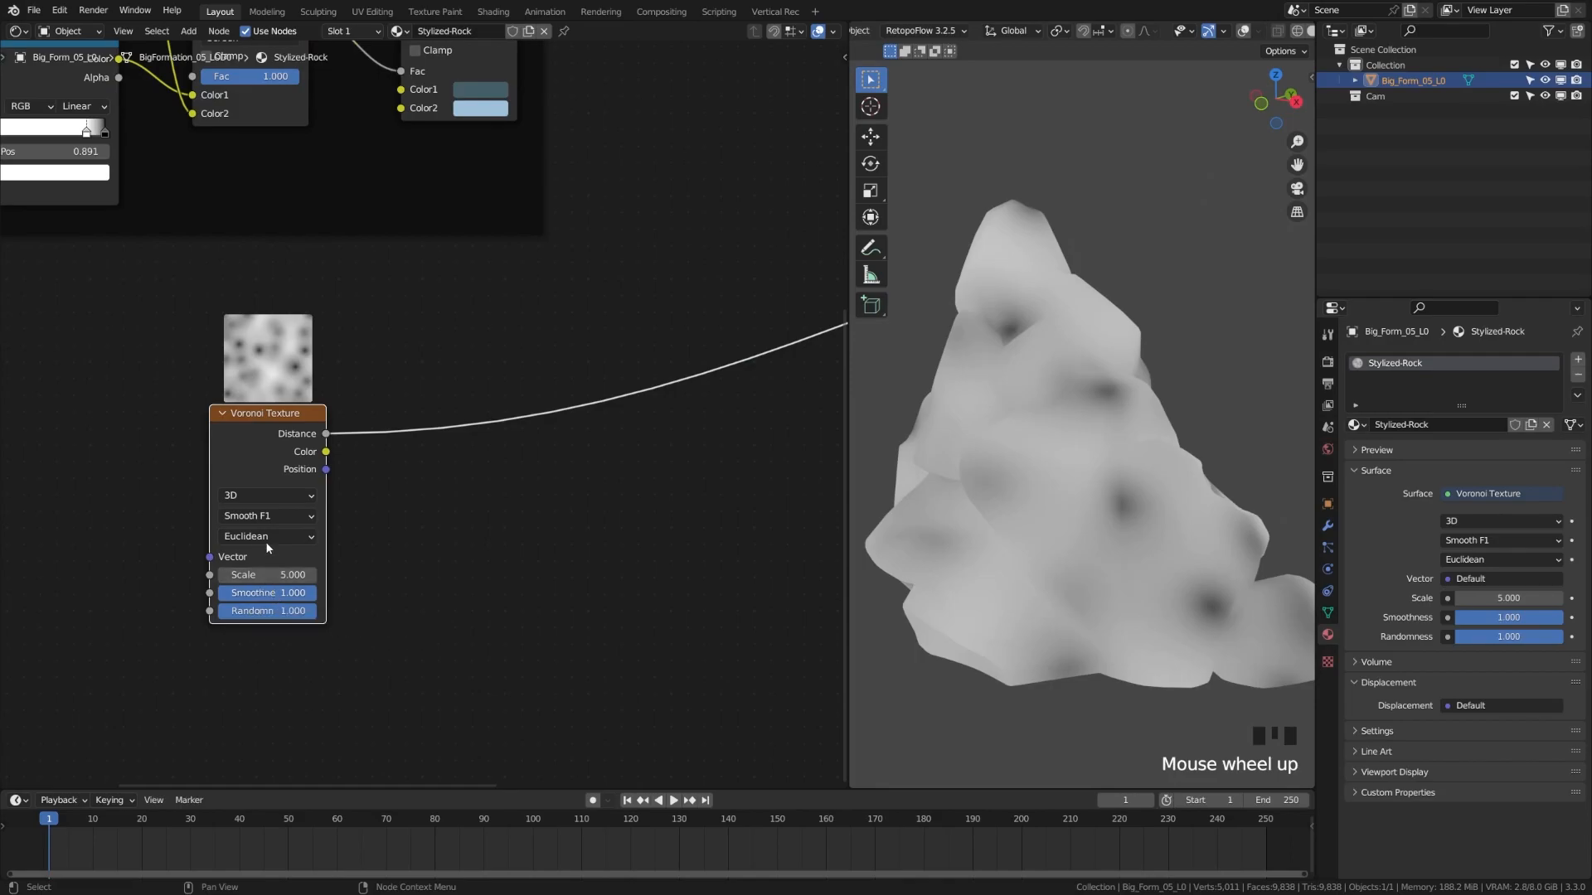
left_click(270, 574)
left_click_drag(269, 575, 327, 575)
Raise Voronoi Scale to 10.900 and insert a ColorRamp on its Distance output
middle_click_drag(382, 569, 352, 569)
key("shift+a")
type("color")
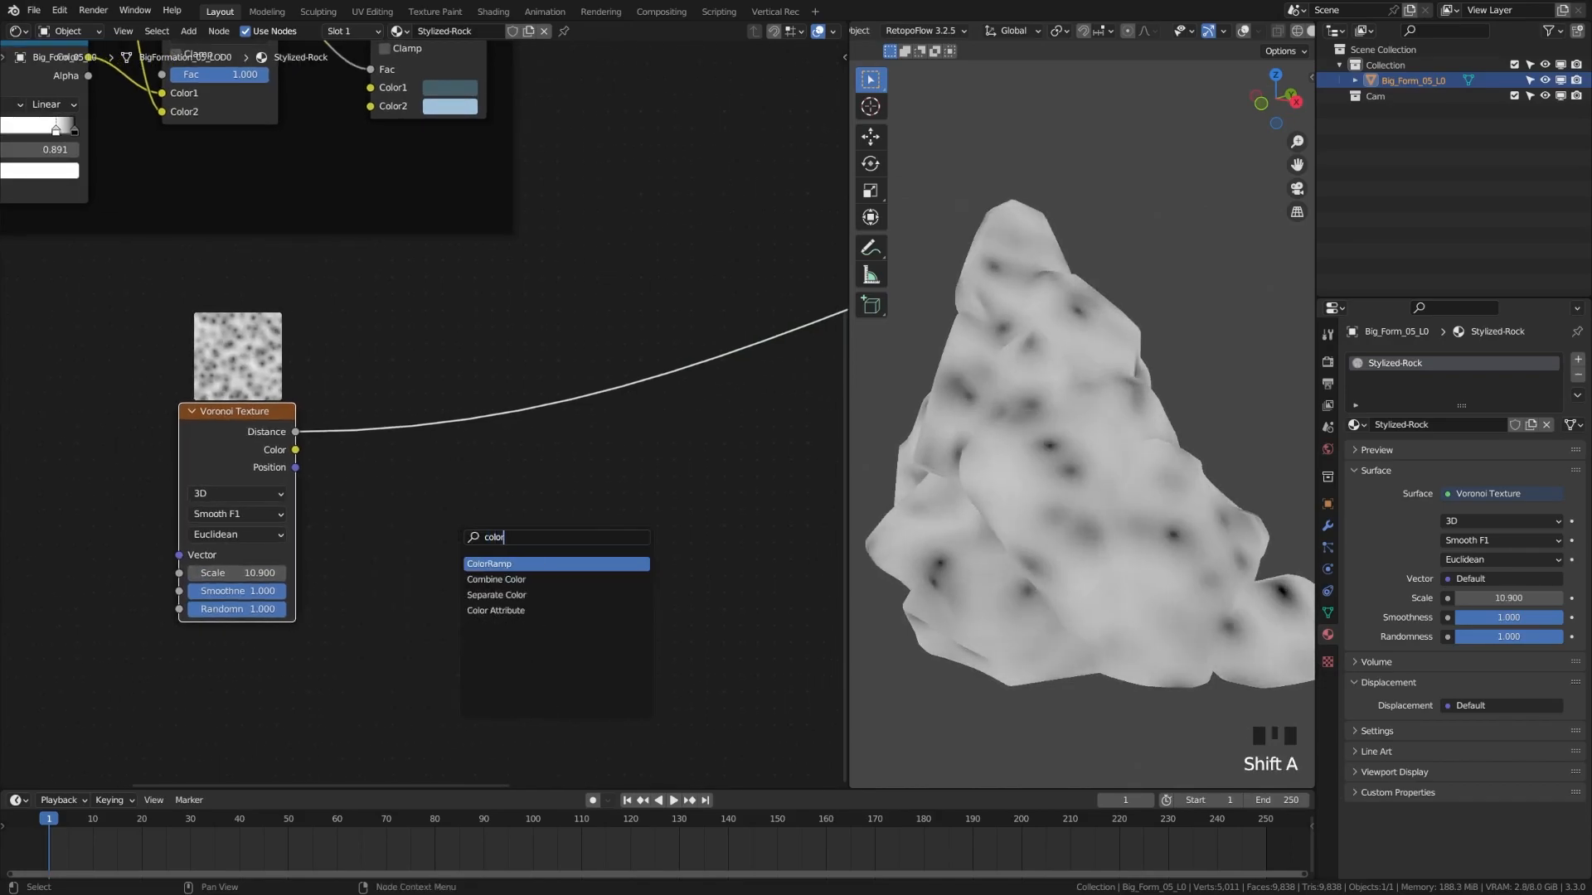
key("Return")
left_click(445, 441)
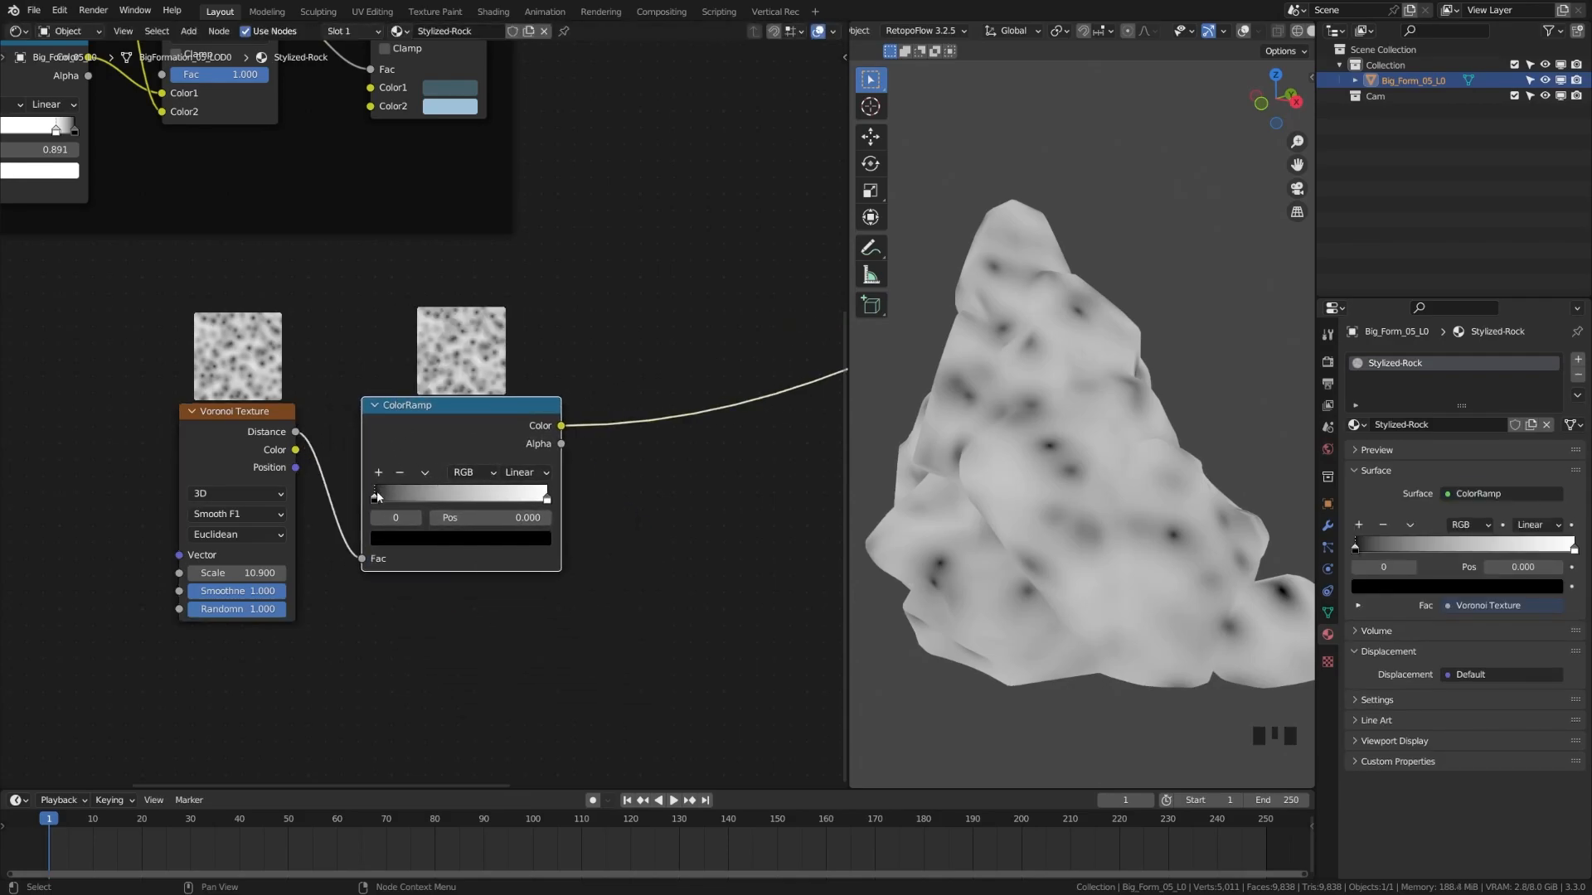
Tighten the ramp stops to 0.211 and 0.251 and raise Voronoi Scale for crisp black spots
left_click_drag(375, 496, 408, 497)
left_click_drag(546, 497, 417, 503)
left_click(406, 502)
left_click(407, 501)
left_click_drag(237, 573, 286, 572)
left_click(412, 499)
left_click_drag(414, 500, 416, 500)
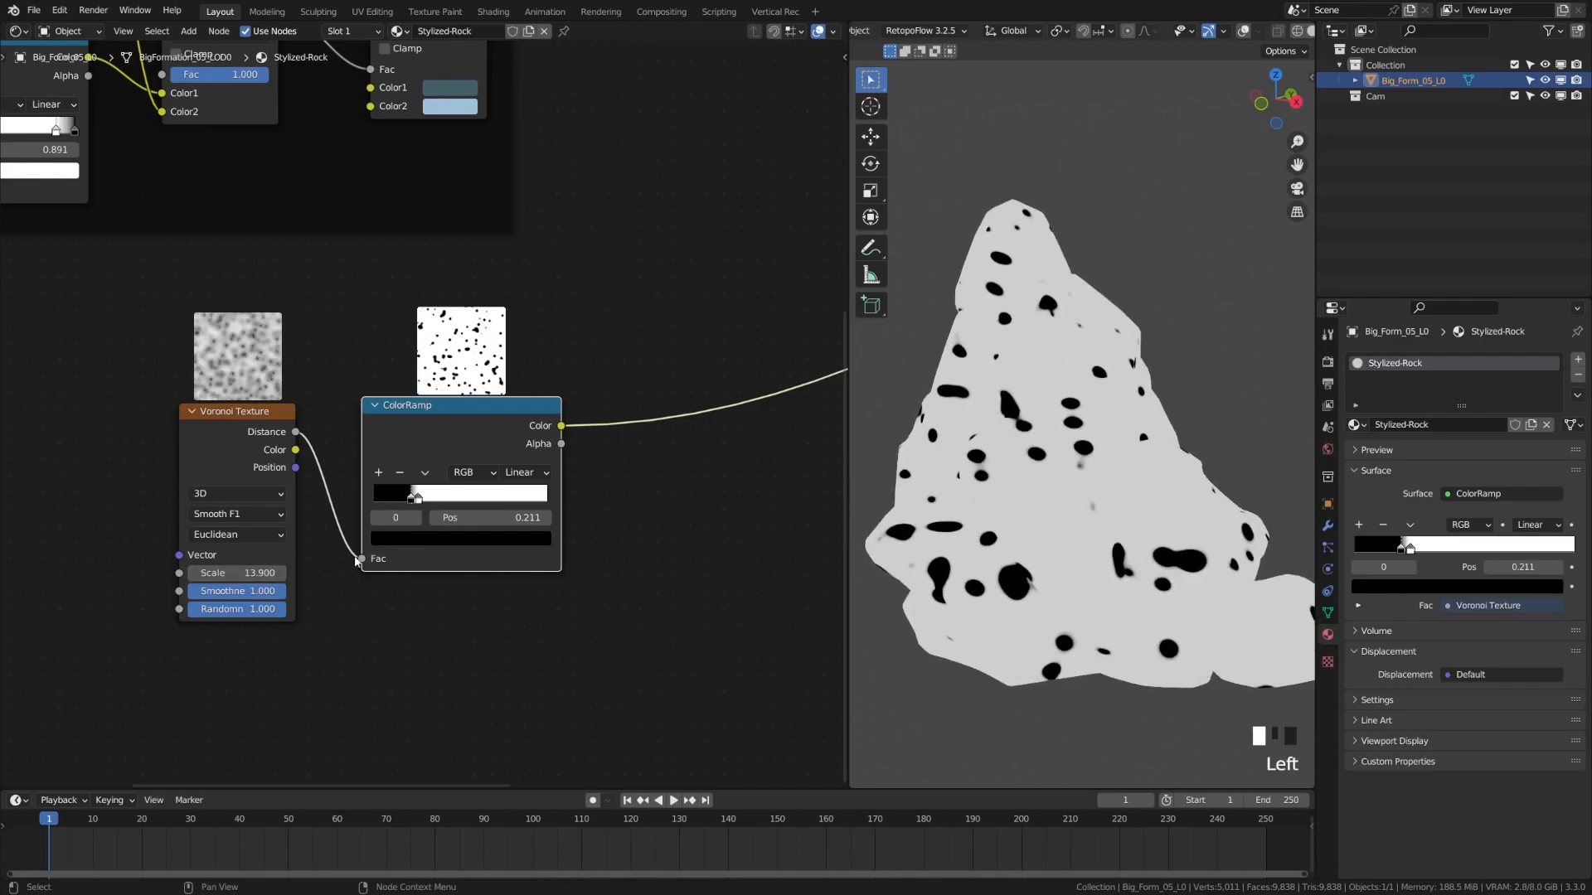
Arrange the Voronoi and ColorRamp side by side on the left and select the pair
left_click_drag(142, 410, 476, 557)
left_click_drag(462, 463, 302, 454)
scroll(356, 572, "down", 3)
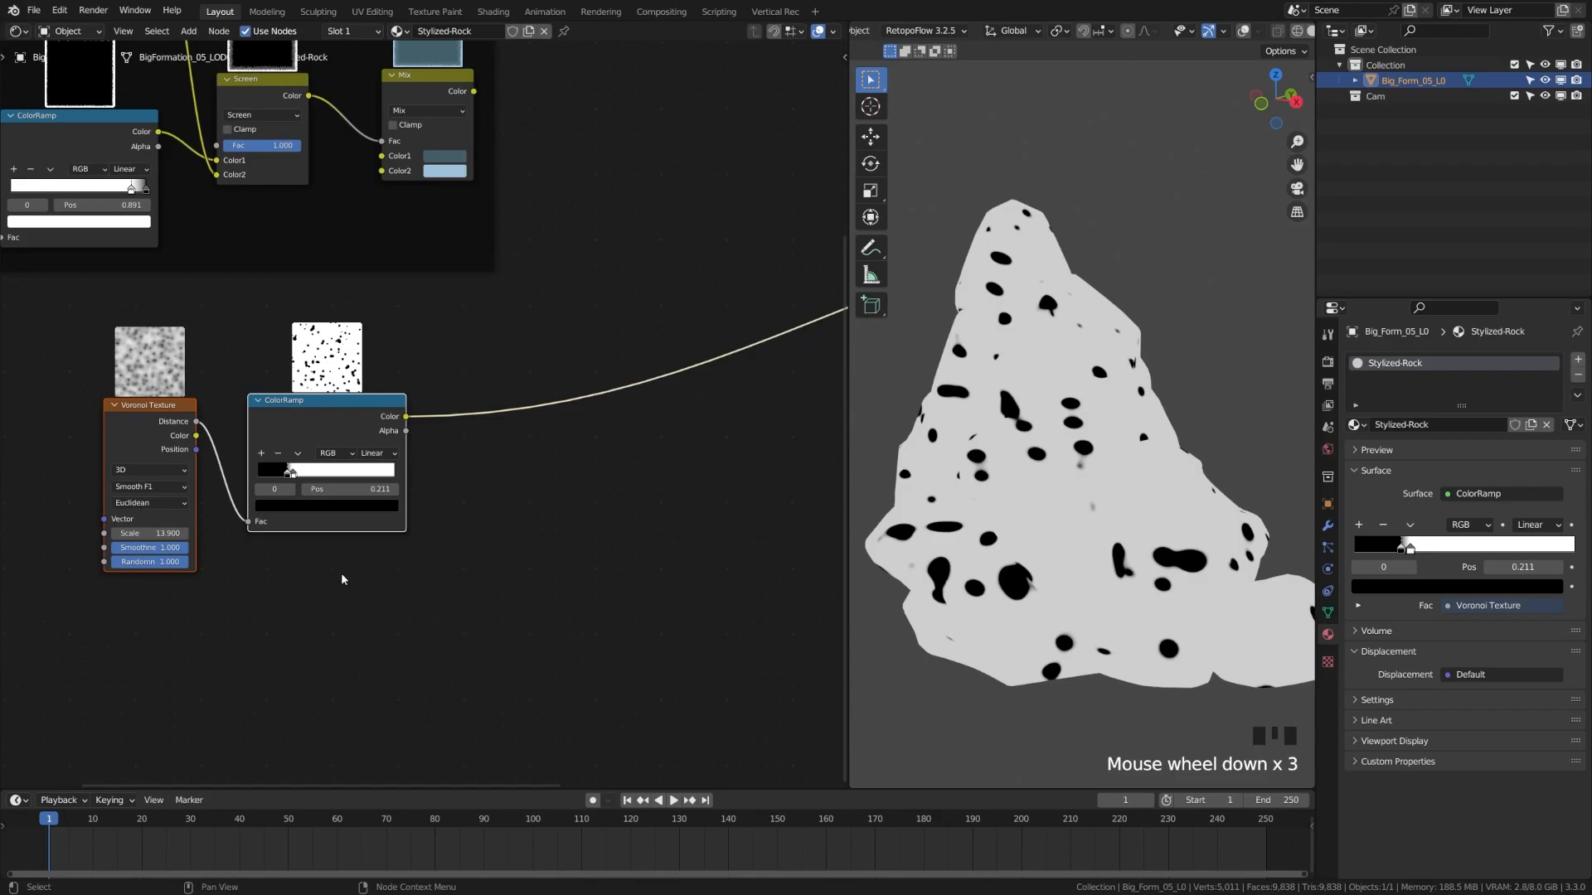
middle_click_drag(359, 576, 362, 543)
left_click(299, 370)
left_click(486, 478)
left_click_drag(325, 385, 297, 392)
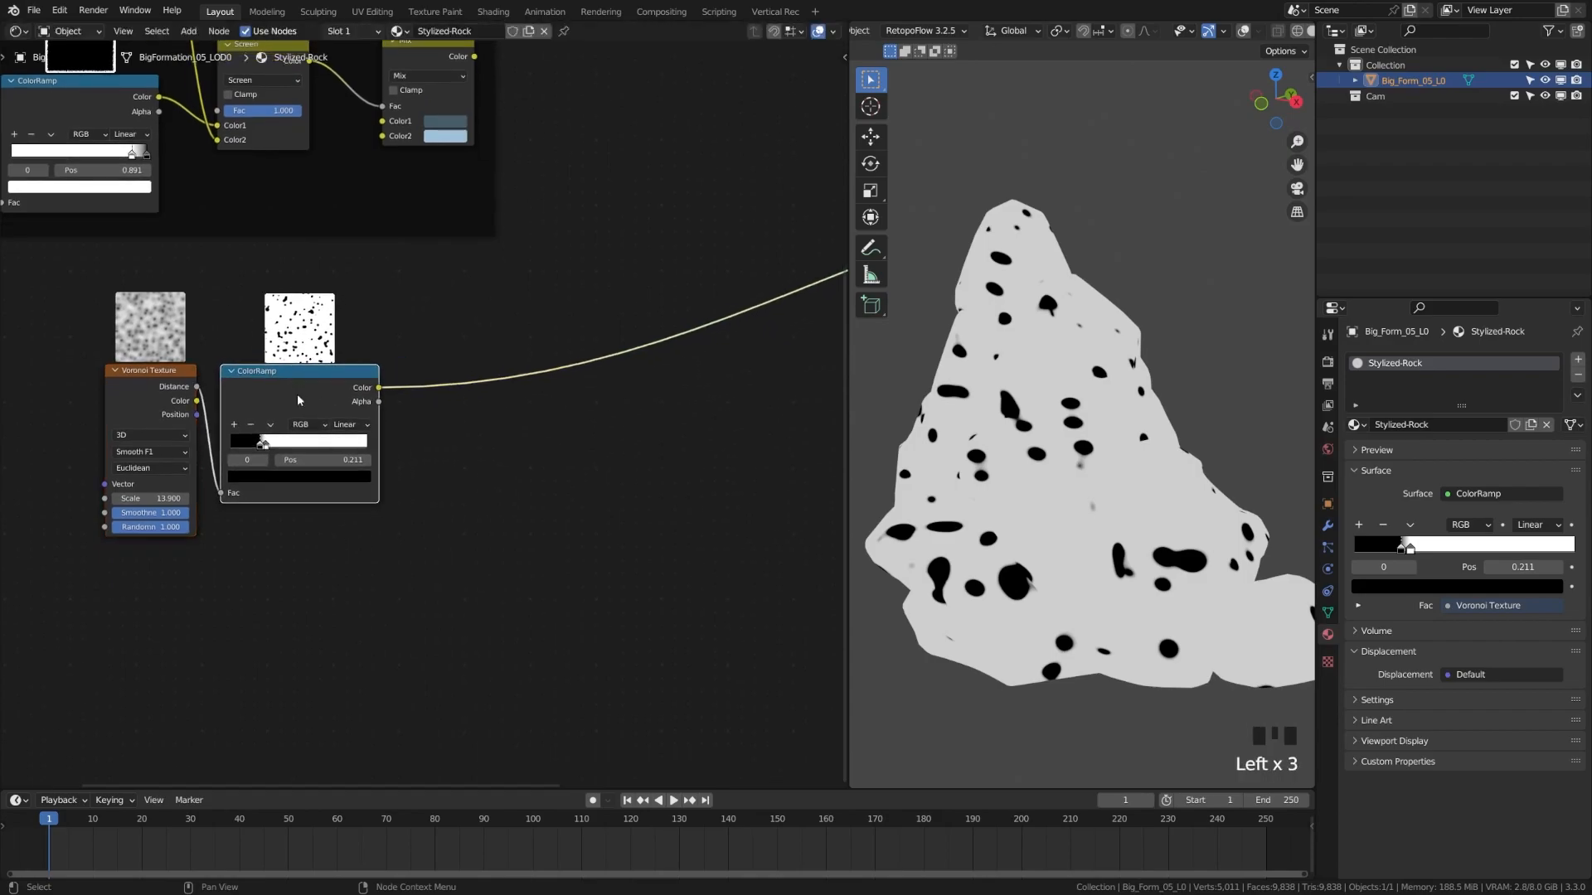
left_click_drag(115, 592, 314, 381)
Duplicate the Voronoi and ColorRamp spot-mask pair and place the copy just below
key("shift+d")
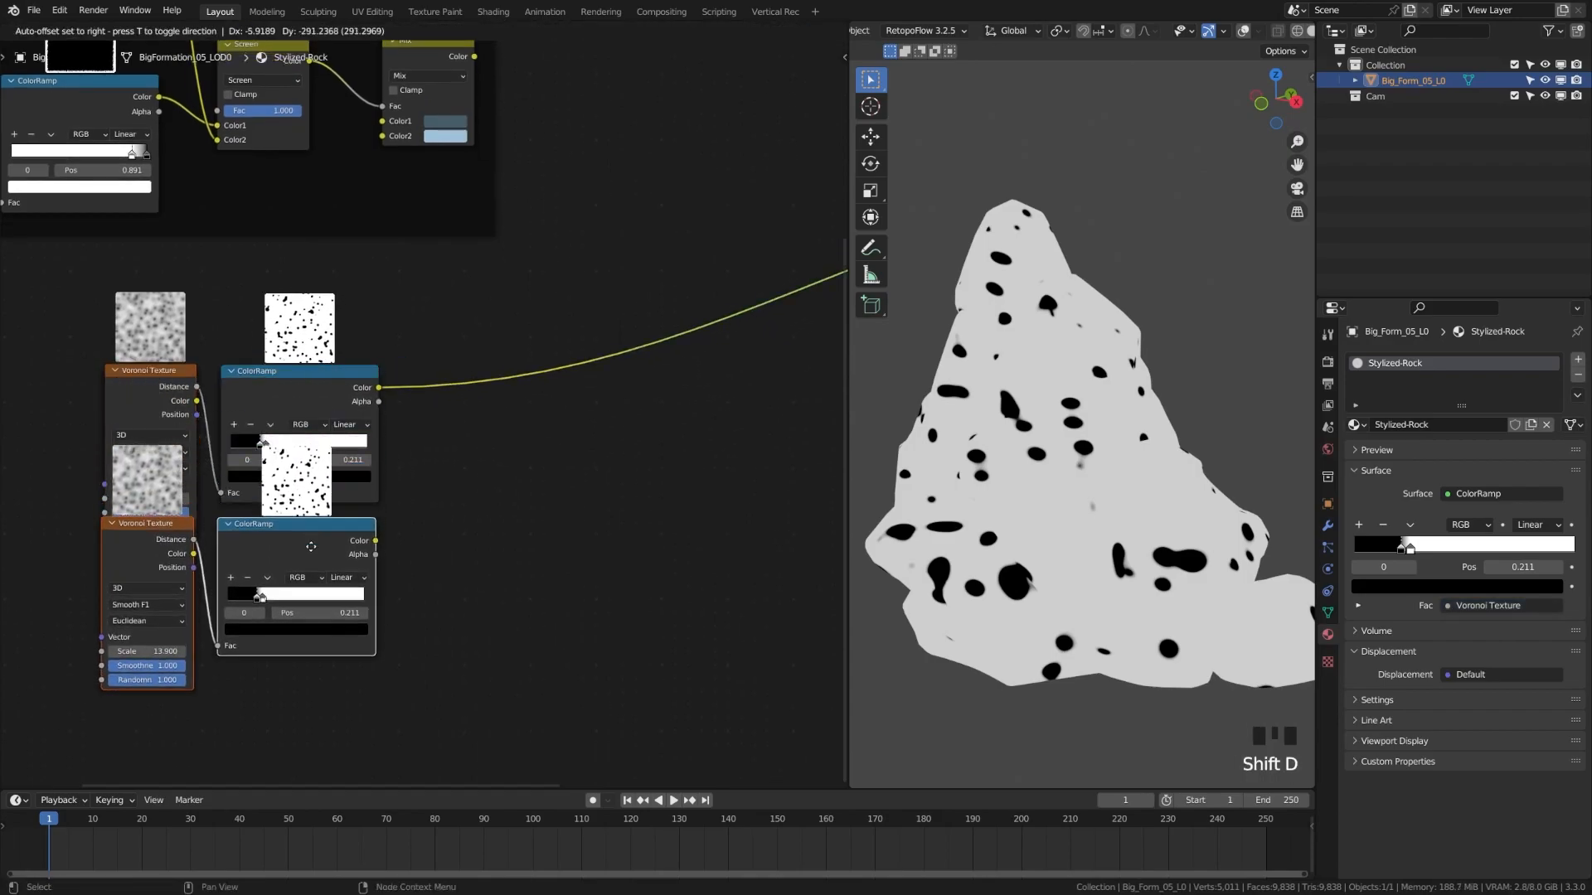
left_click(300, 621)
left_click(480, 524)
Add a Mix node in Multiply mode combining the original and copied spot ColorRamps
key("shift+a")
type("mix")
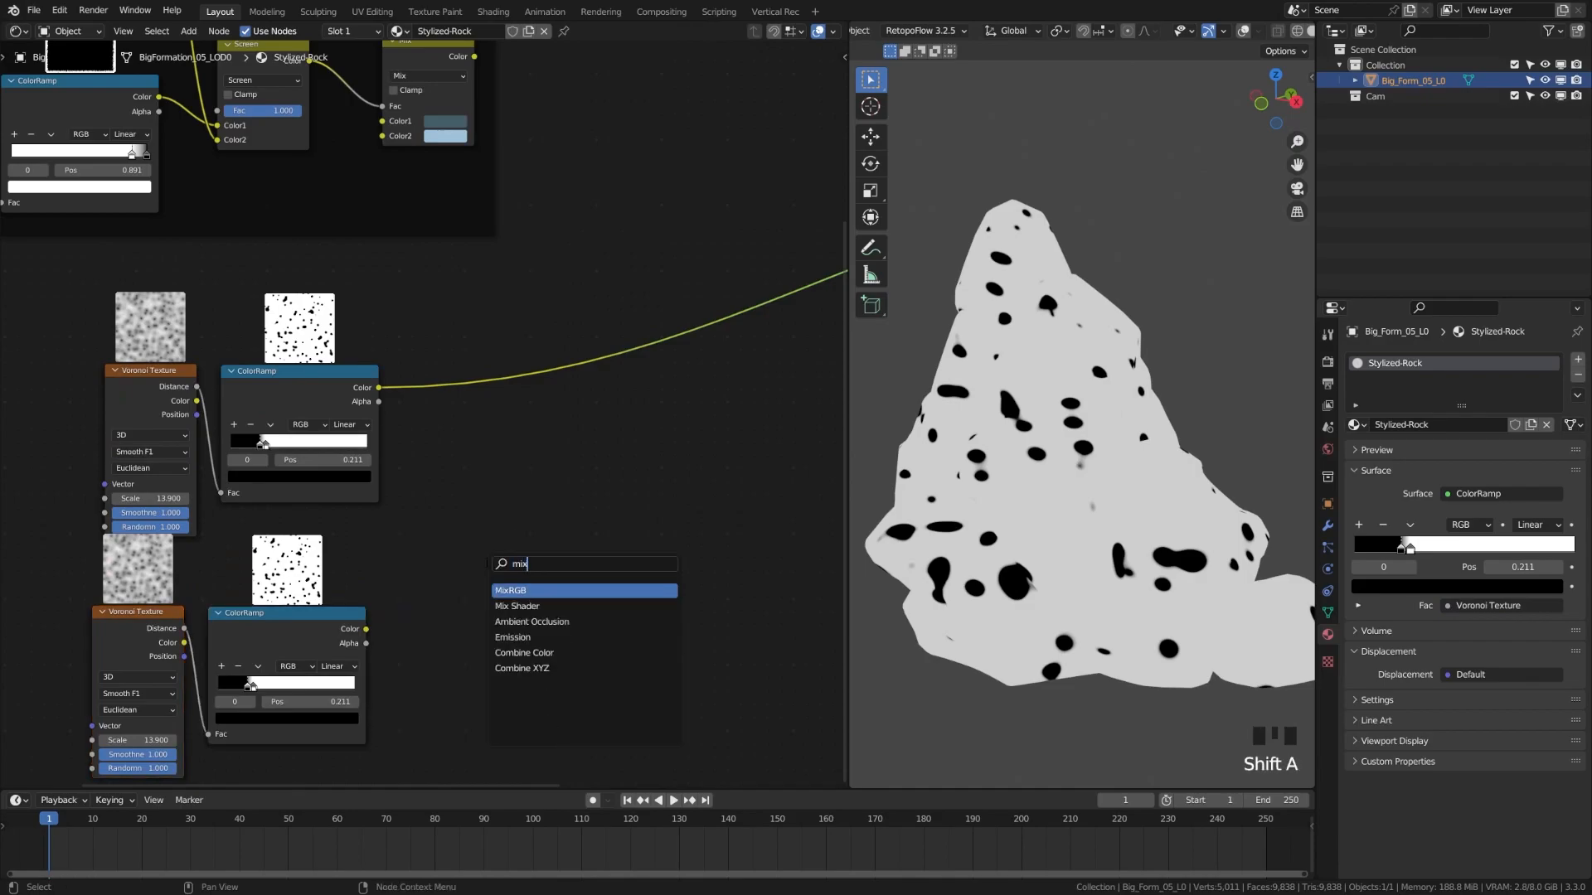
key("Return")
left_click(481, 373)
left_click_drag(481, 373, 453, 495)
left_click_drag(366, 630, 531, 560)
left_click(490, 530)
left_click(497, 592)
Set the copied Voronoi's Scale to 50 and select its ramp's white stop
middle_click_drag(203, 659, 258, 573)
left_click(197, 654)
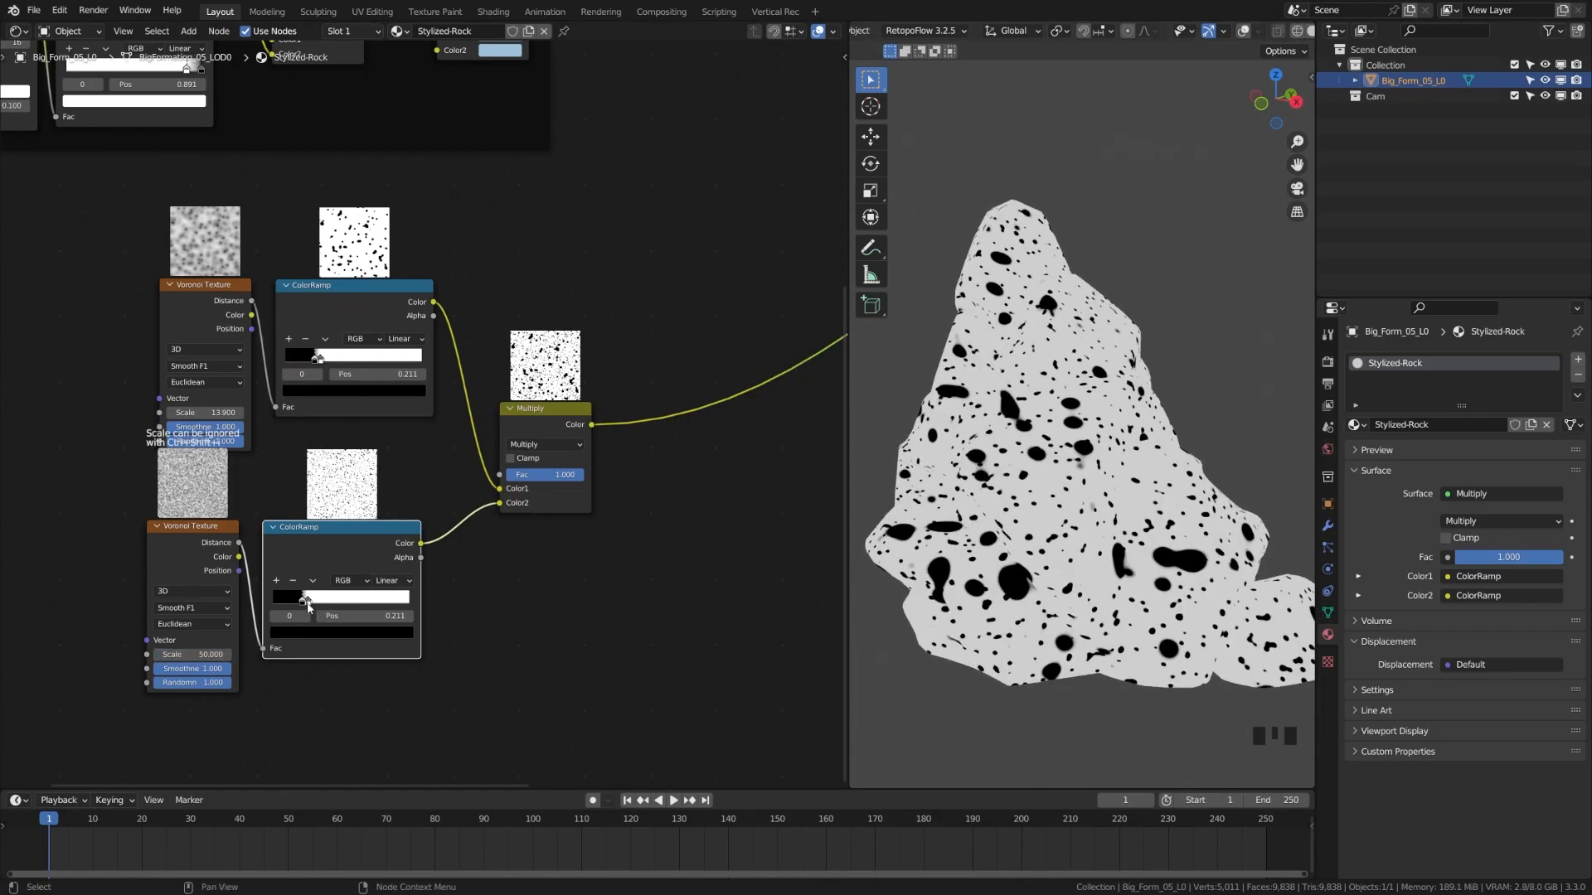
left_click(307, 599)
scroll(309, 609, "down", 3)
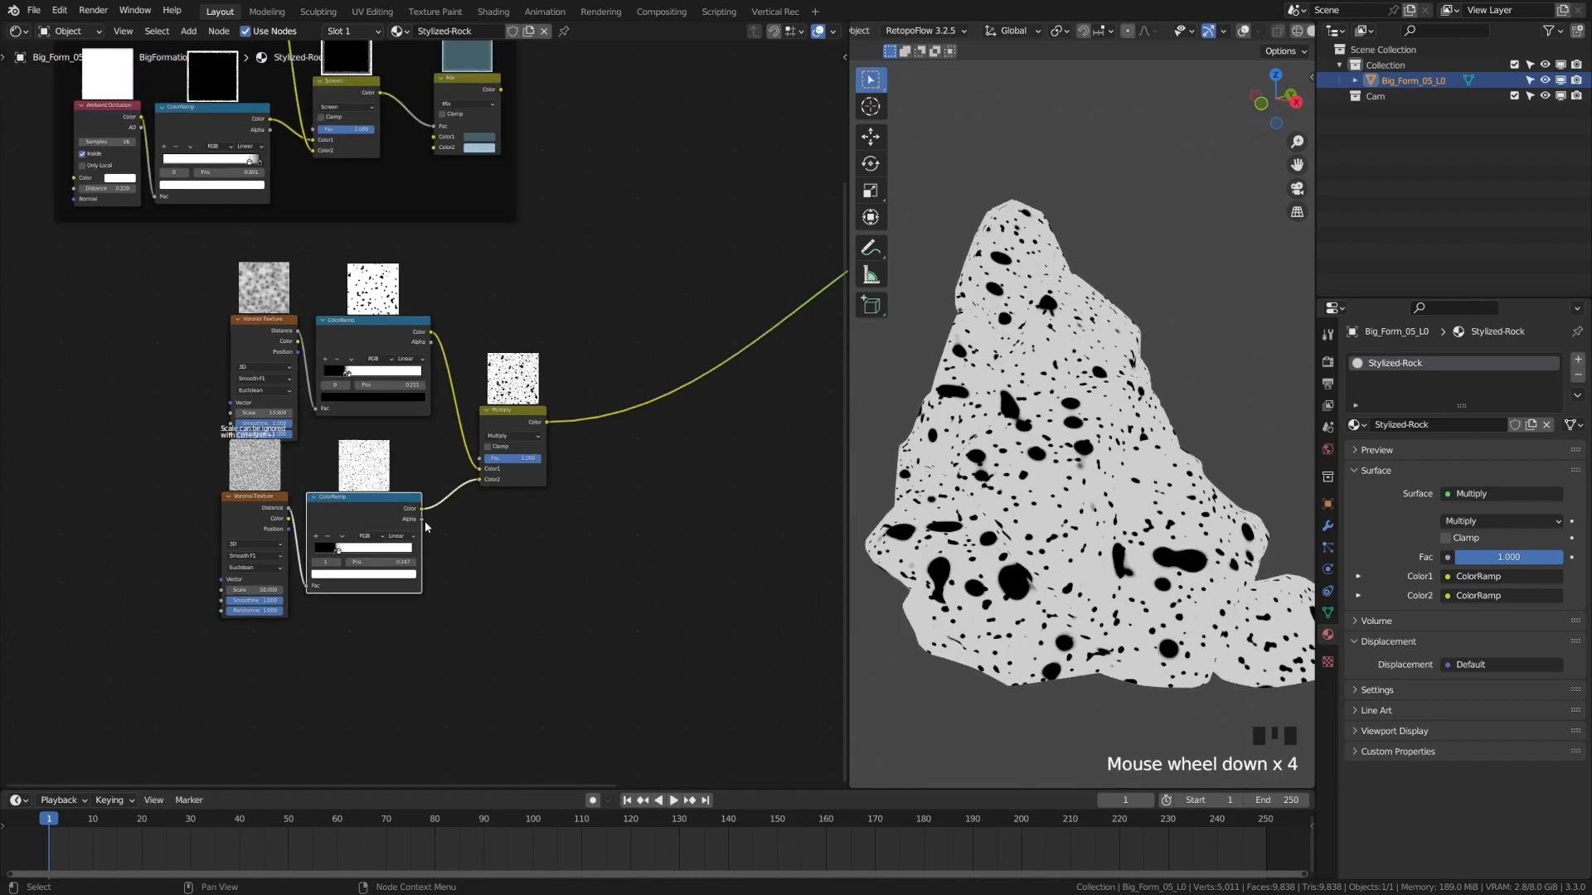
Move the lower Voronoi and ColorRamp nodes down and to the left
left_click_drag(154, 374, 486, 621)
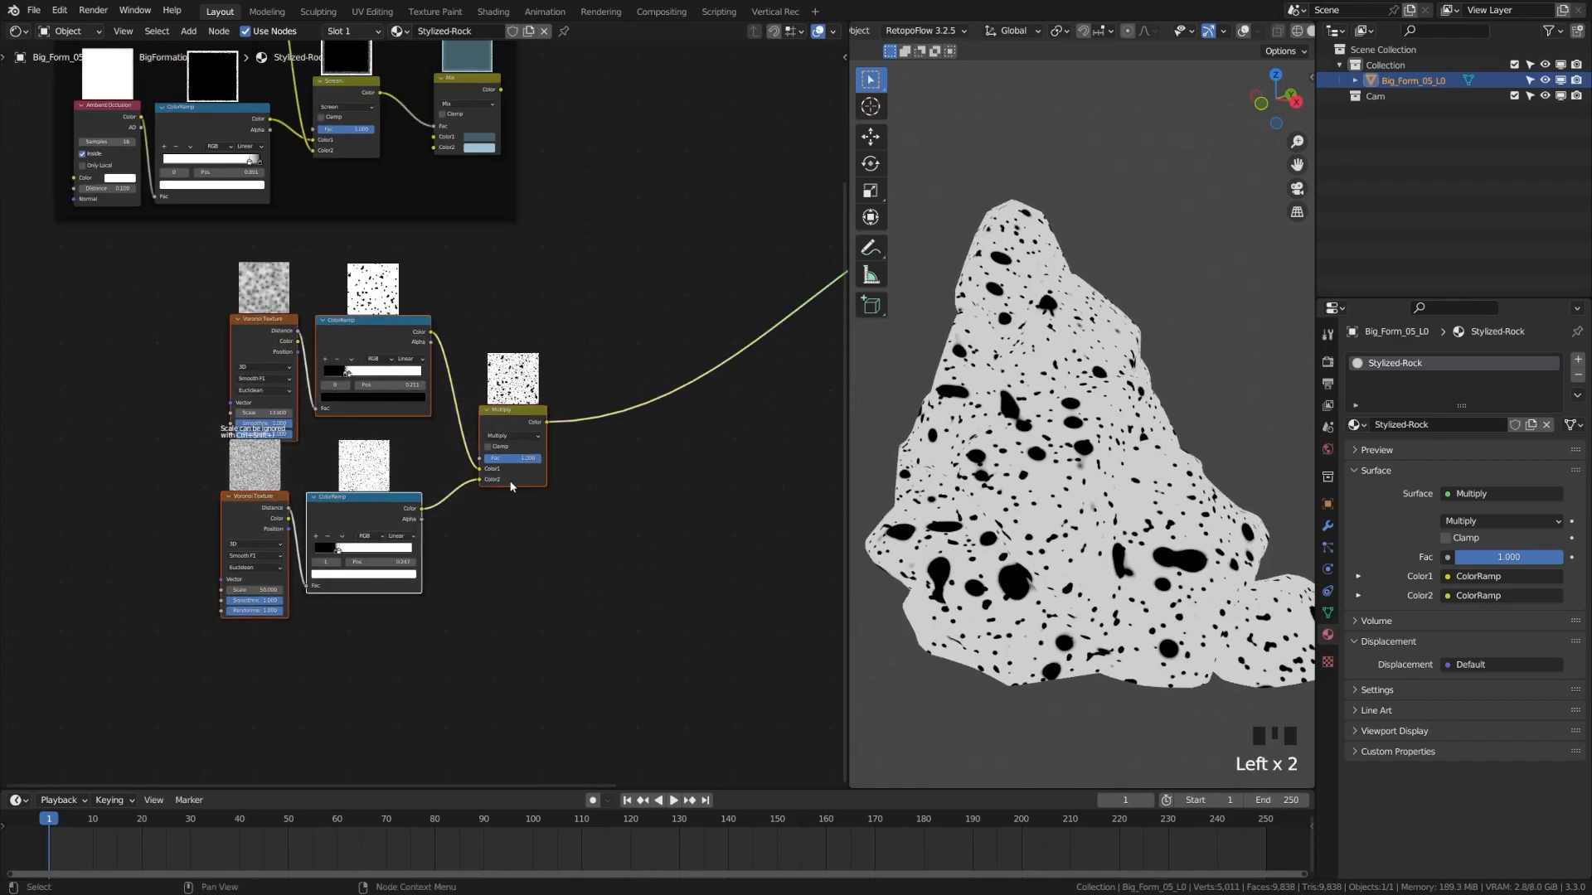
key("g")
left_click(322, 612)
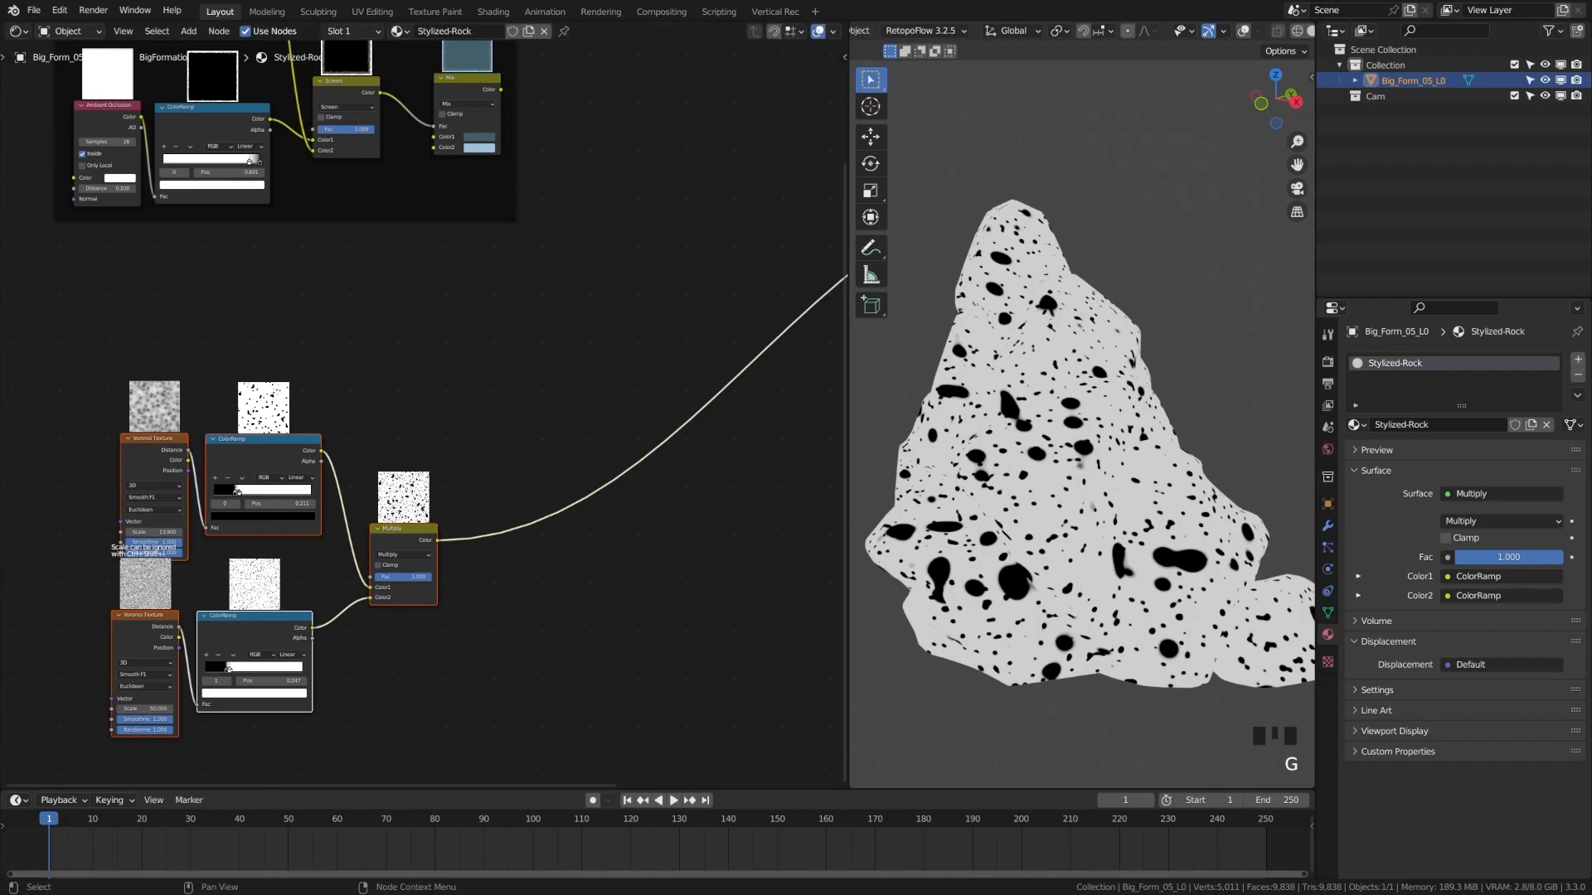
left_click(561, 650)
Insert a Mix node on the Multiply output link with Fac set to 1
key("shift+a")
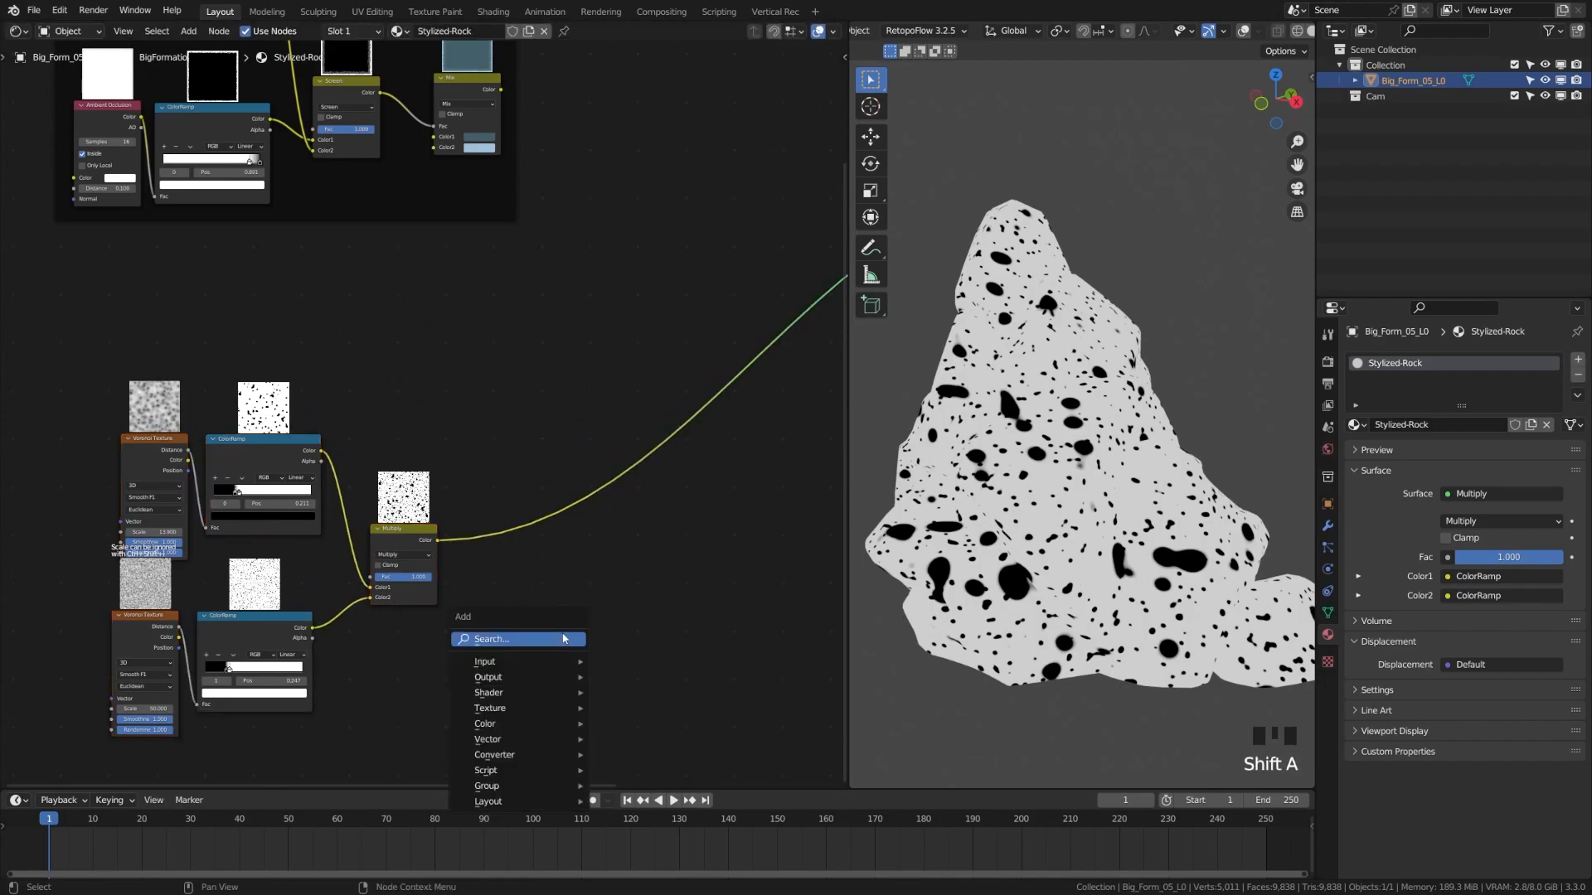
left_click(564, 639)
type("mix")
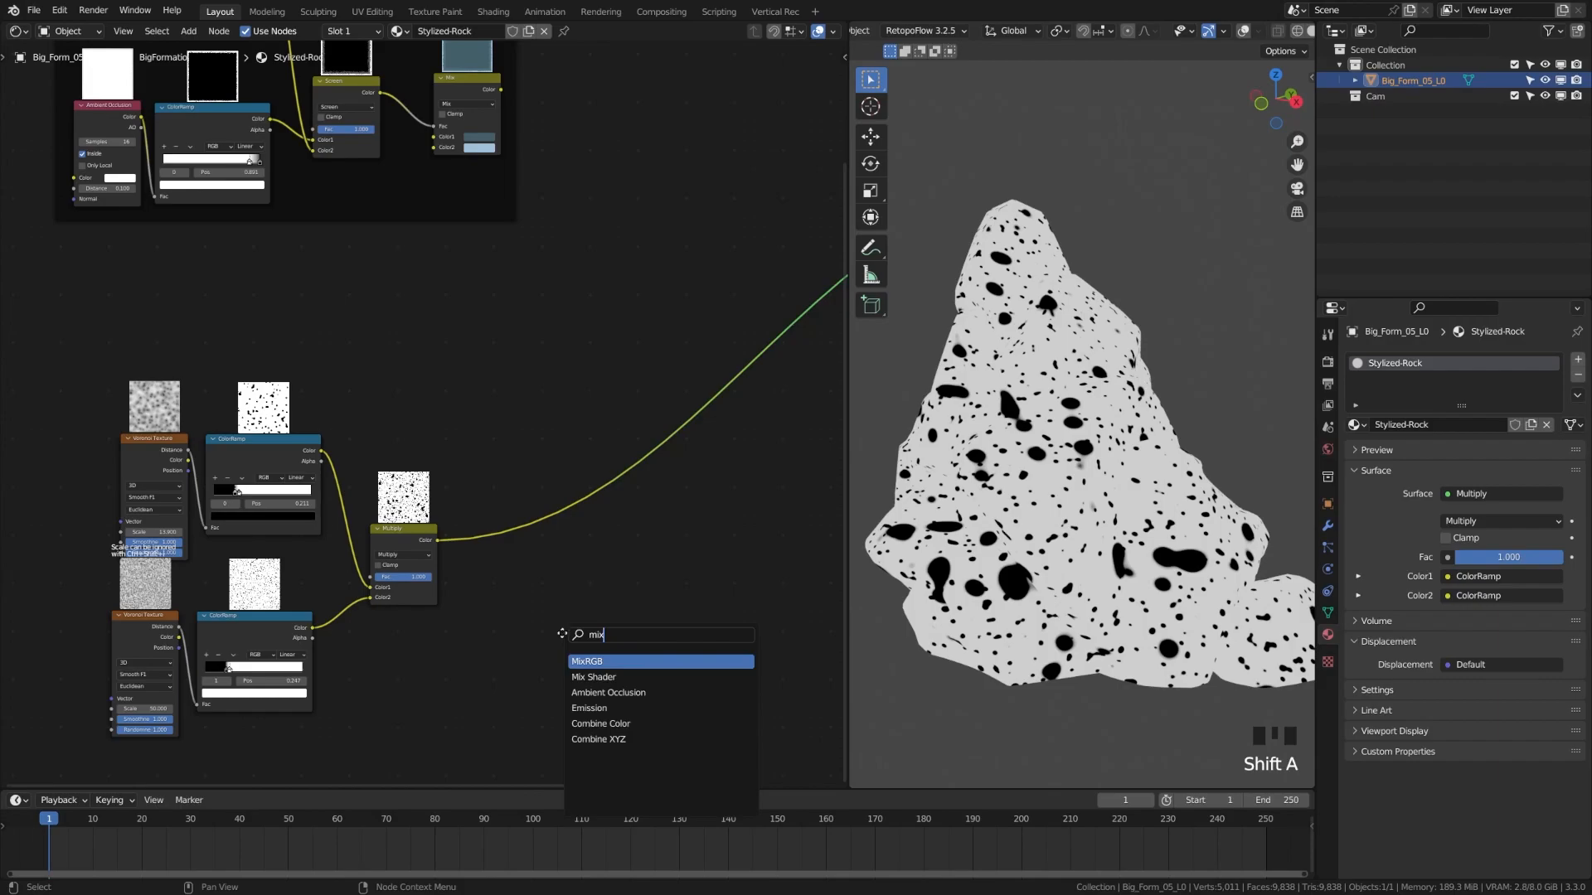
key("Return")
left_click(505, 509)
left_click_drag(544, 562, 580, 562)
Add a Noise Texture node above the Multiply node
key("shift+a")
left_click(446, 399)
type("noise")
left_click(482, 440)
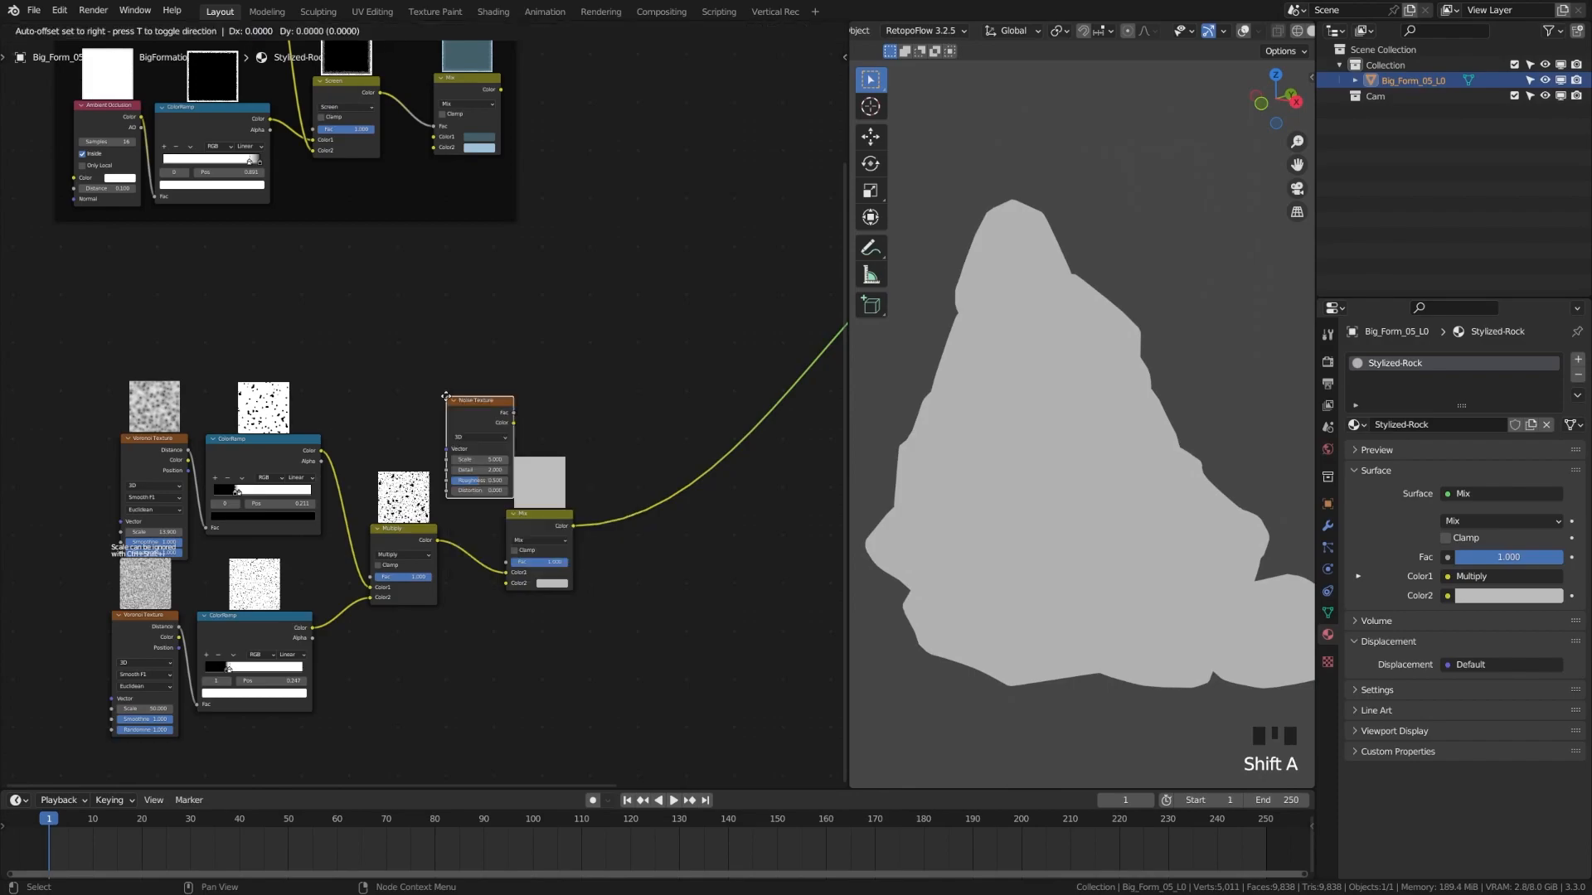
left_click(416, 343)
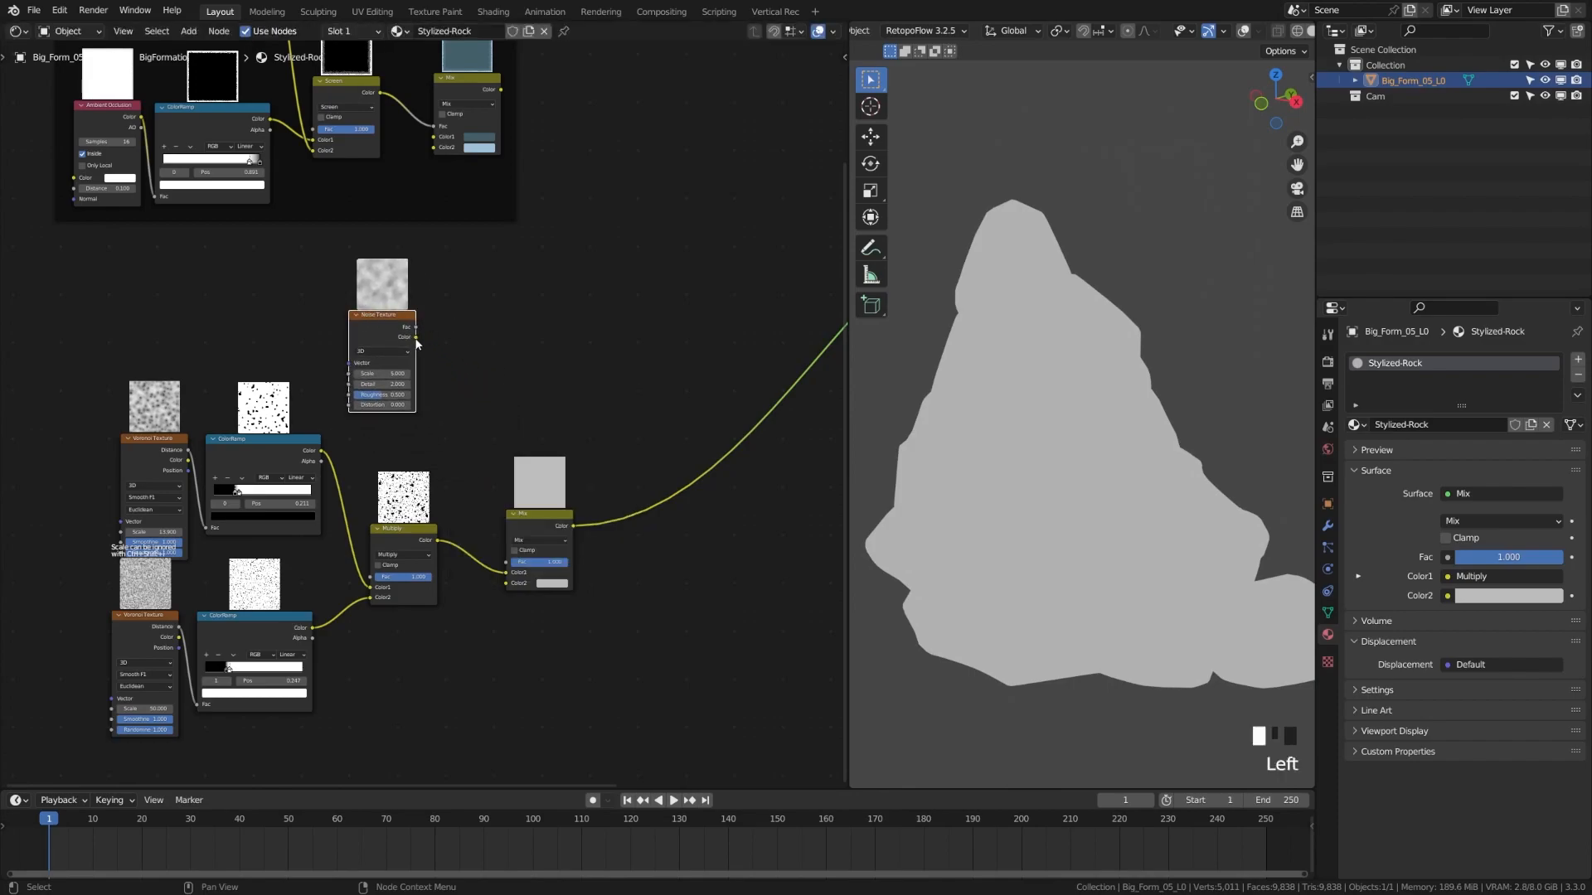
Feed the noise into a new ColorRamp and move both nodes up-left
key("shift+a")
left_click(494, 368)
type("color")
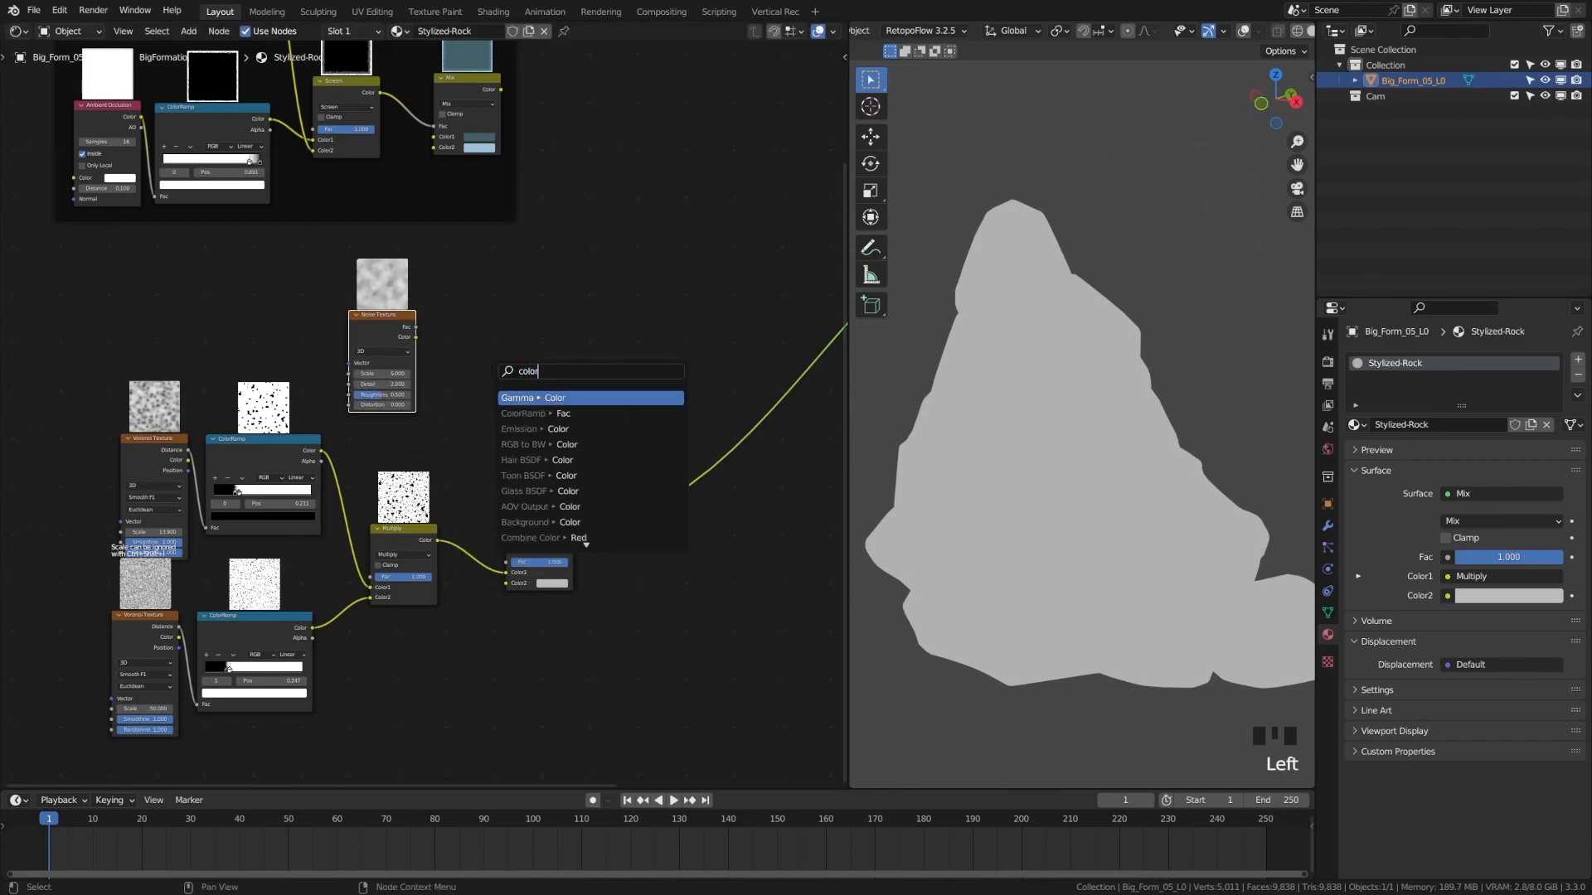
left_click(531, 414)
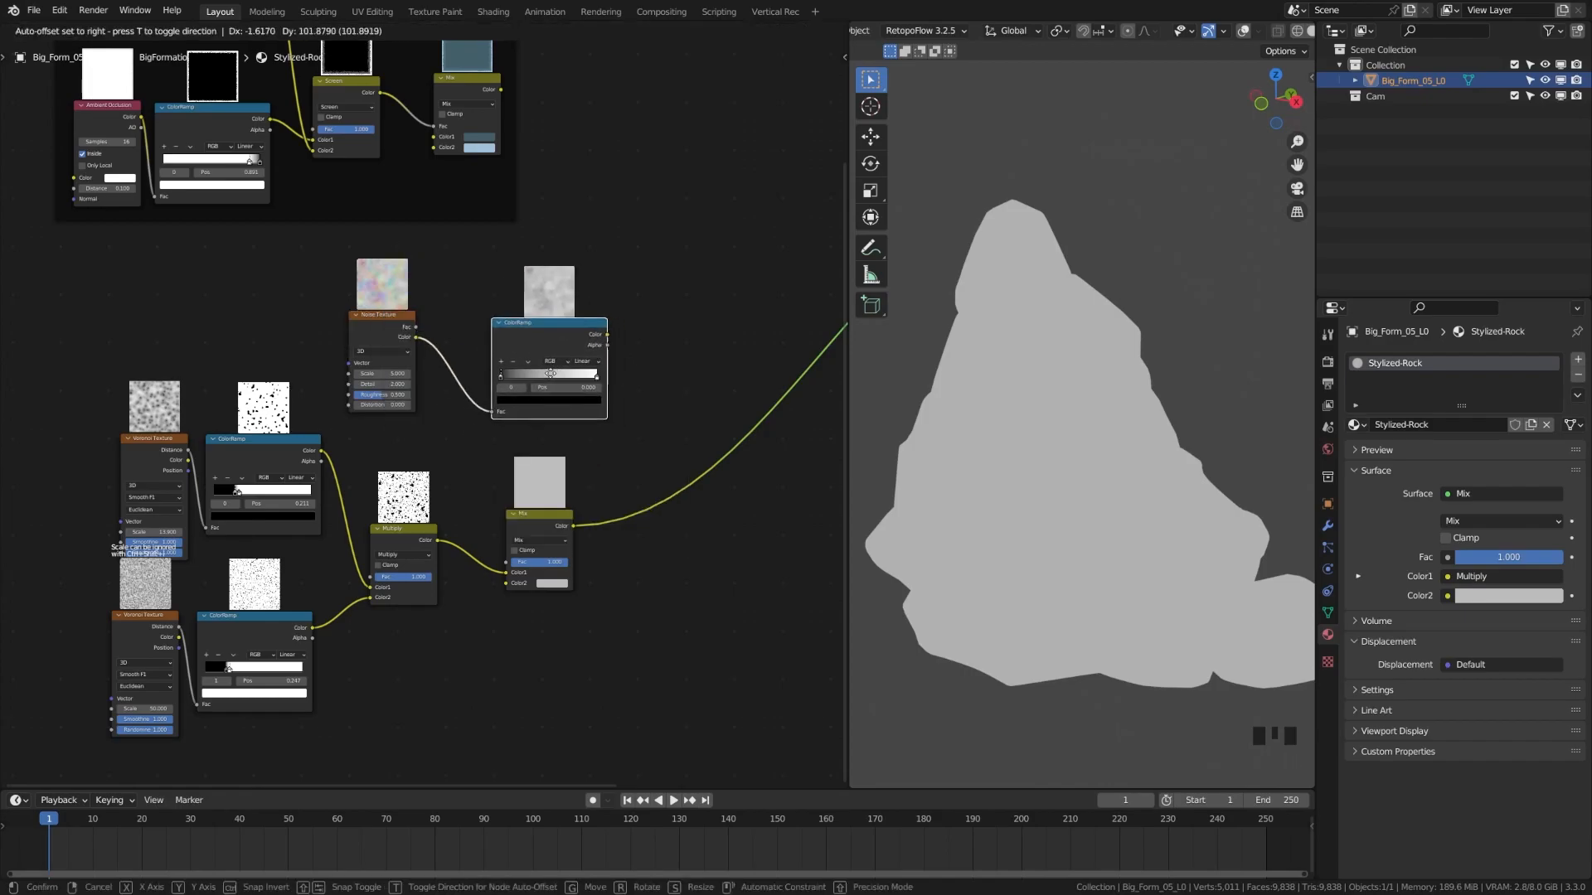
left_click(489, 364)
scroll(423, 385, "up", 4)
left_click_drag(291, 274, 572, 335)
mouse_move(507, 296)
left_mouse_down()
mouse_move(330, 269)
mouse_move(505, 523)
mouse_move(537, 646)
left_mouse_up()
Set the Mix blend to Screen and pull the ramp's black and white stops inward
left_click(559, 591)
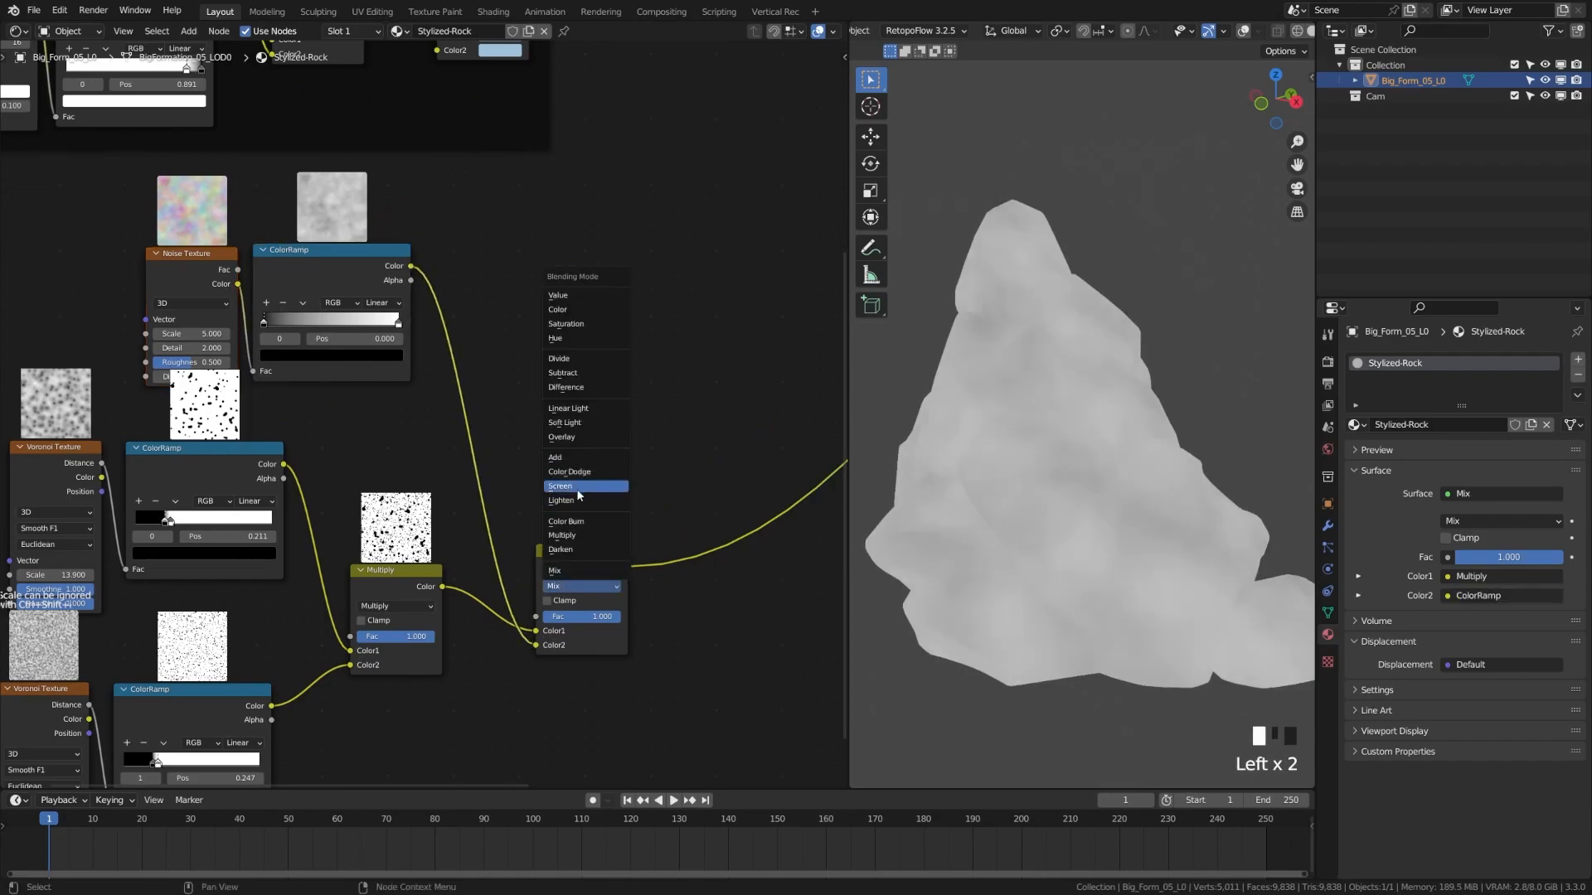
left_click(578, 488)
scroll(380, 345, "up", 5)
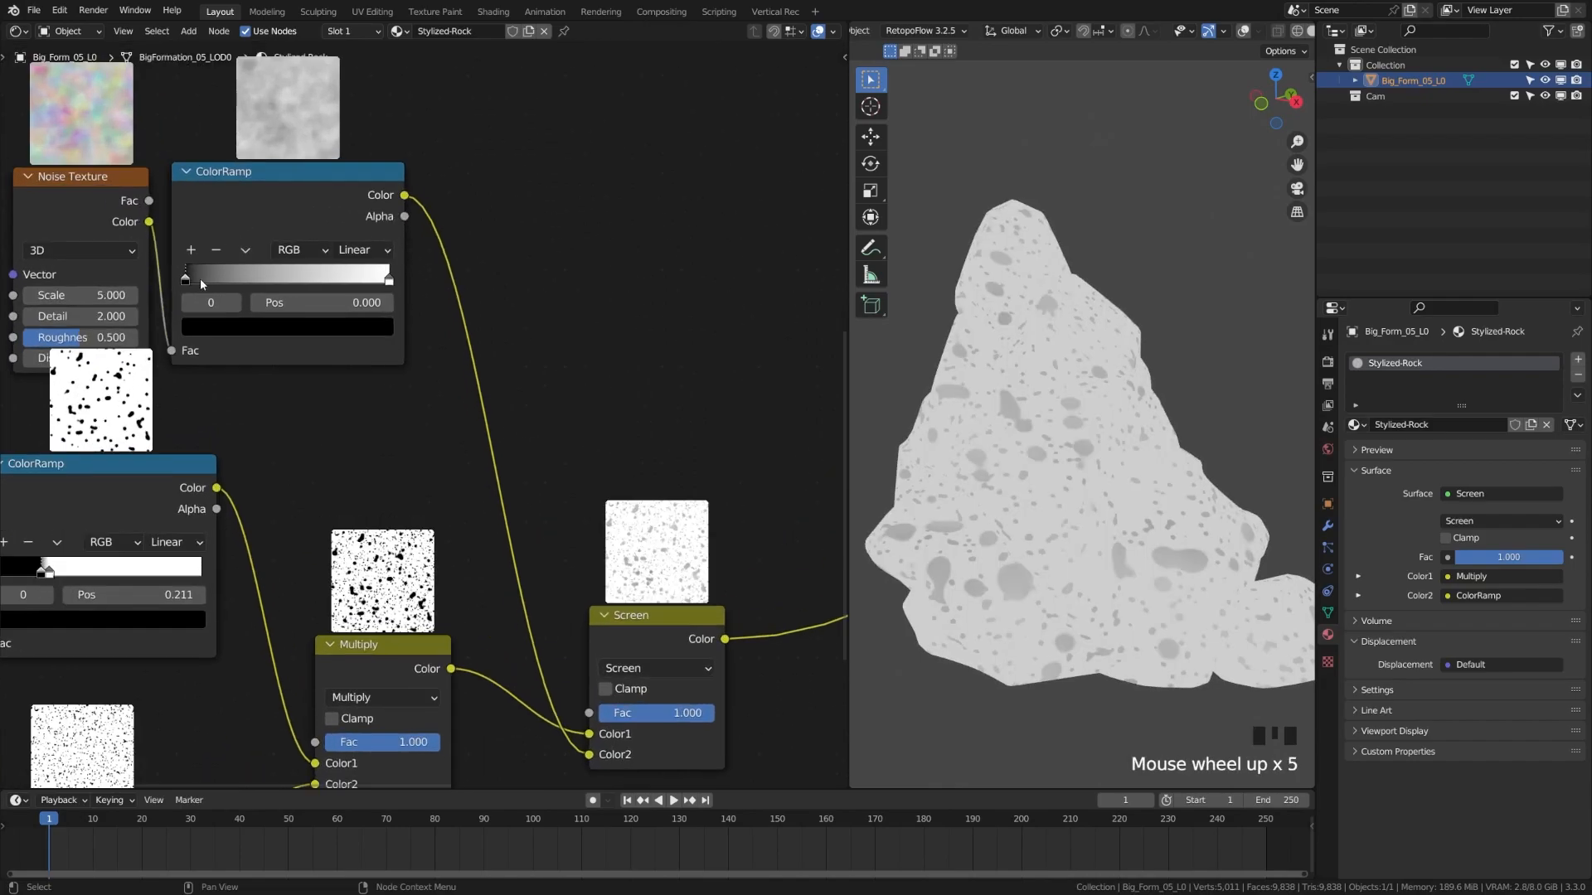
left_click_drag(196, 277, 294, 284)
left_click_drag(389, 280, 294, 283)
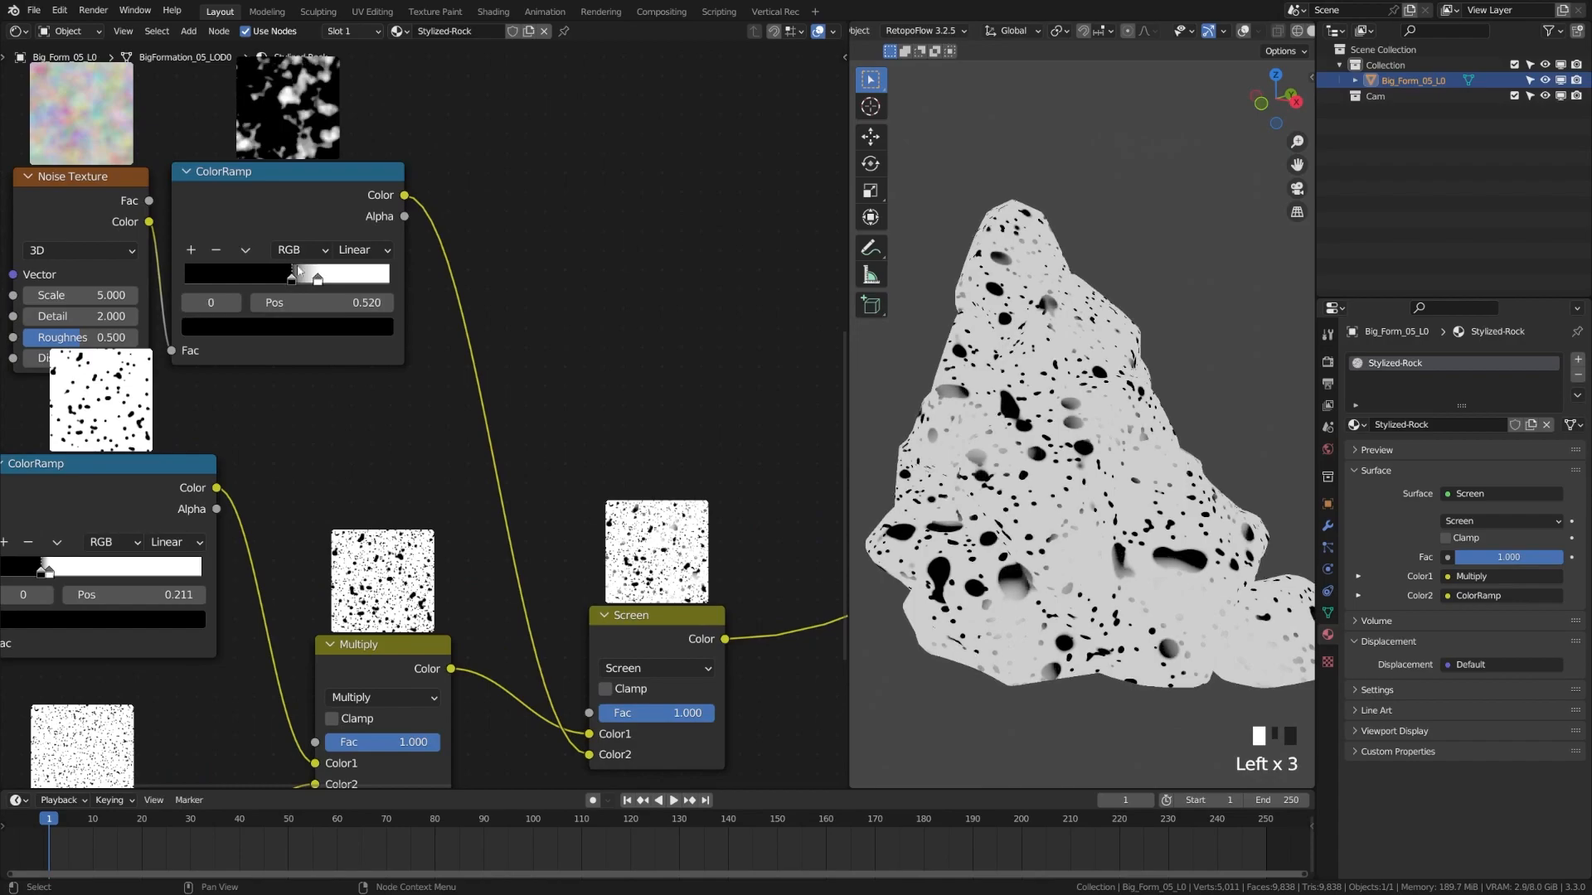
Set the Noise Texture Scale to 50 and frame the whole node tree
middle_click_drag(249, 295, 399, 336)
left_click(232, 336)
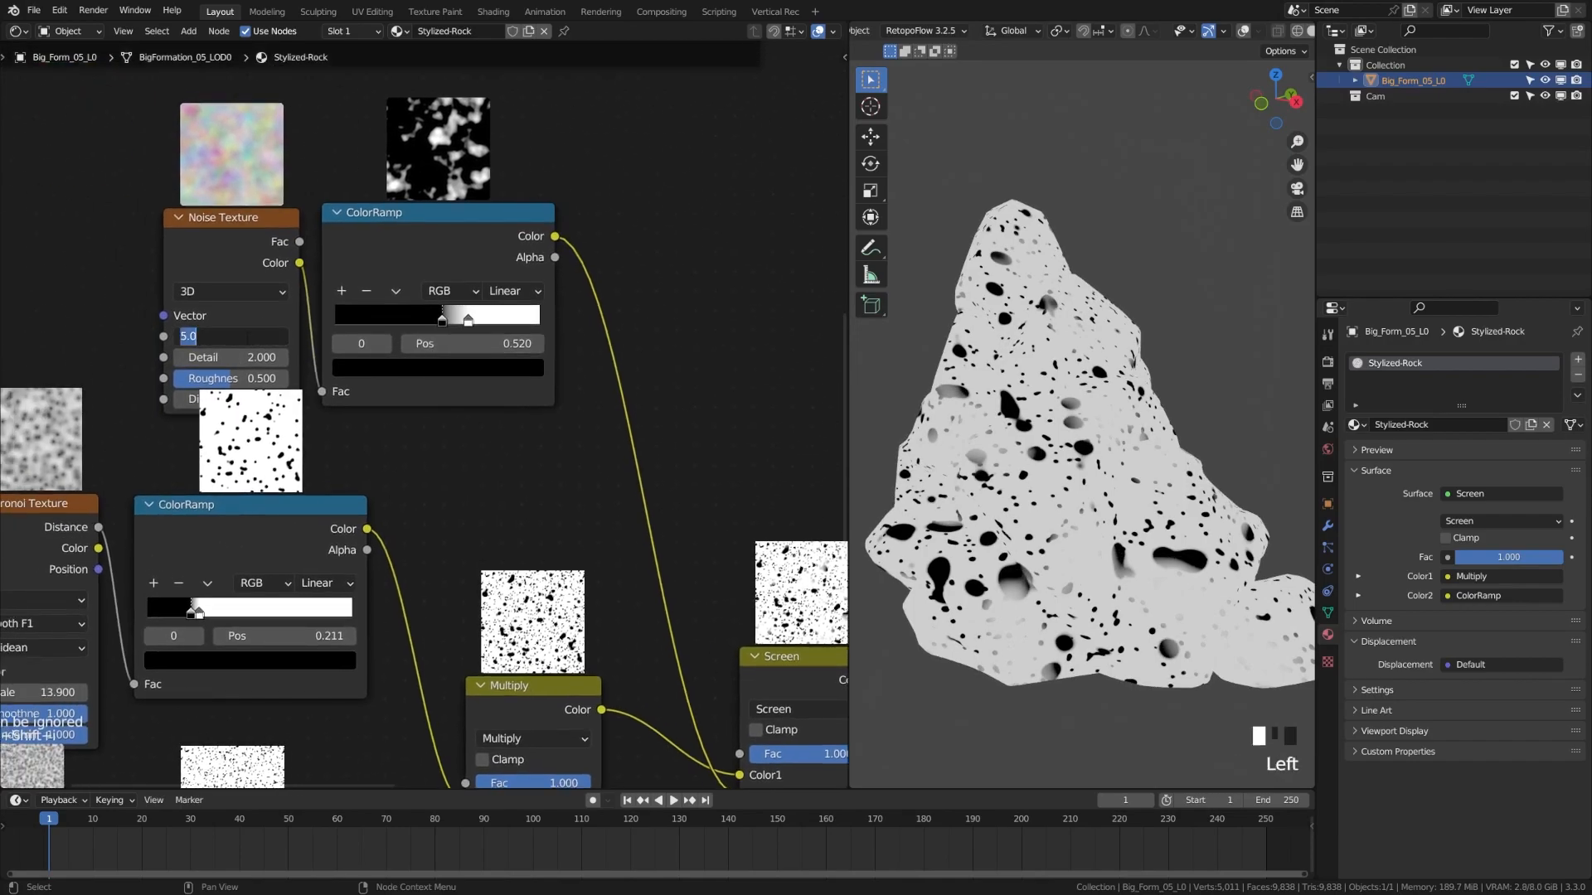
type("50")
key("Return")
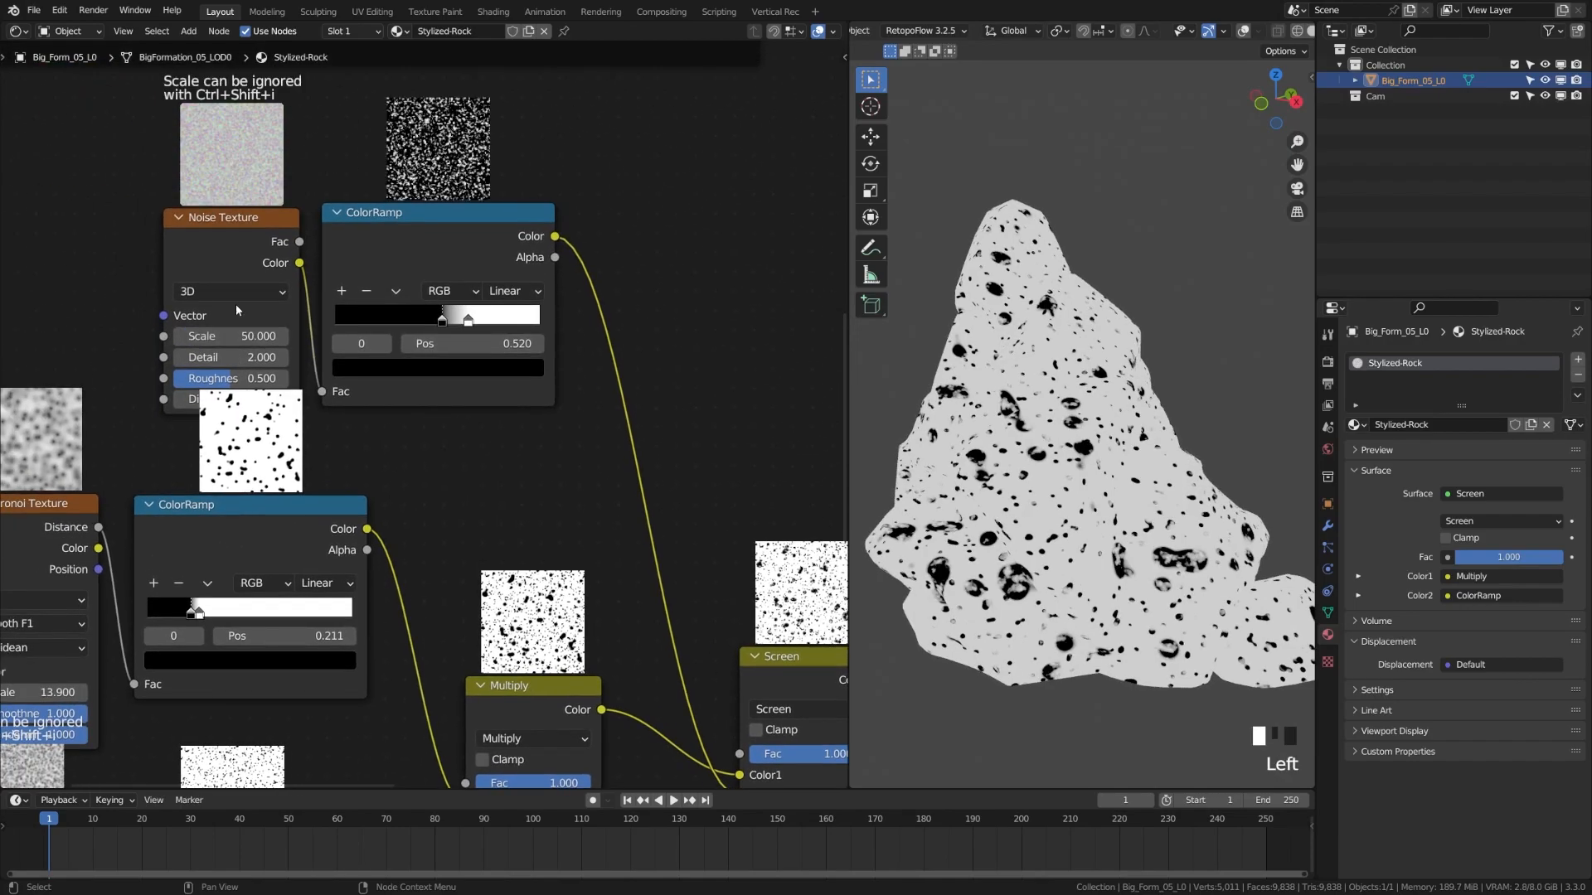
left_click_drag(241, 218, 204, 182)
left_click_drag(204, 183, 194, 181)
left_click(643, 207)
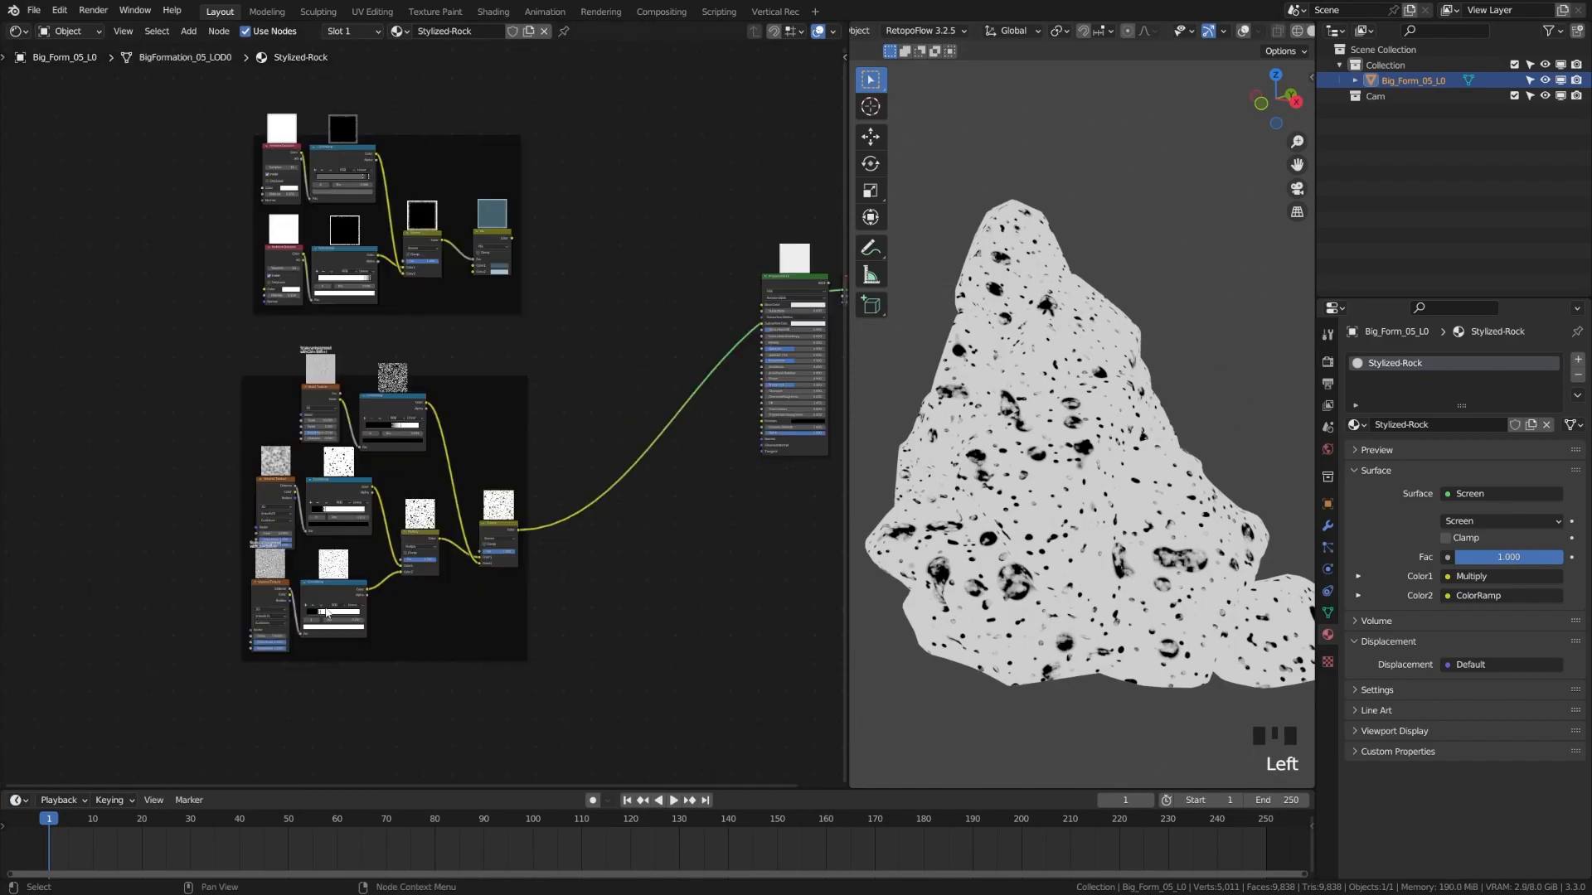
middle_click_drag(472, 660, 460, 641)
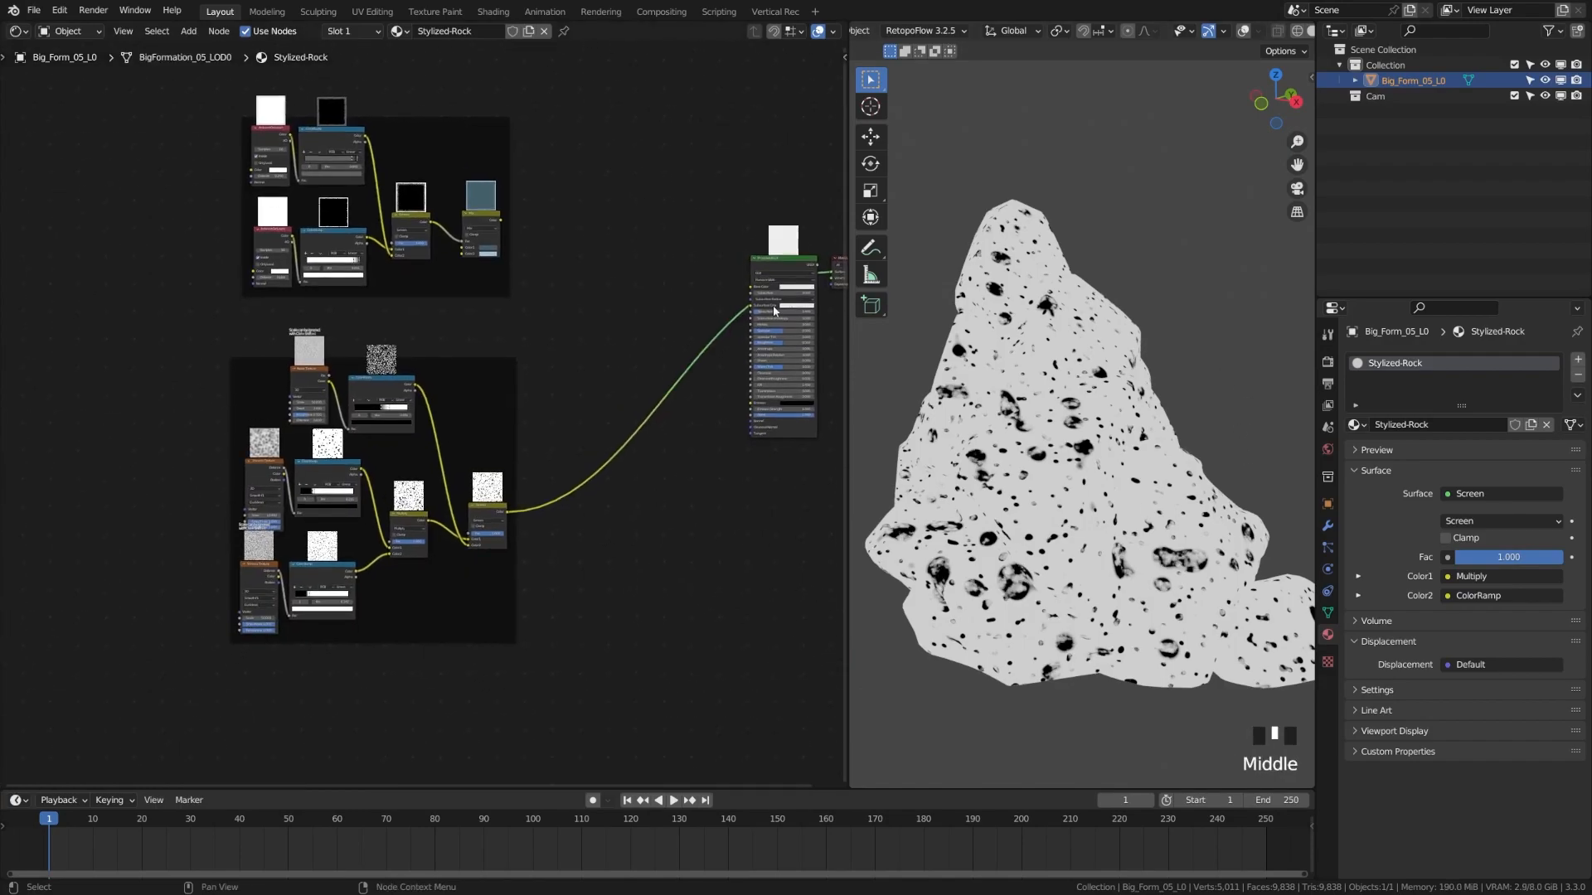
Preview the Principled BSDF on the rock and bring empty canvas into view
left_click(774, 259, "ctrl+shift")
middle_click_drag(647, 530, 593, 463)
middle_click_drag(440, 545, 480, 510)
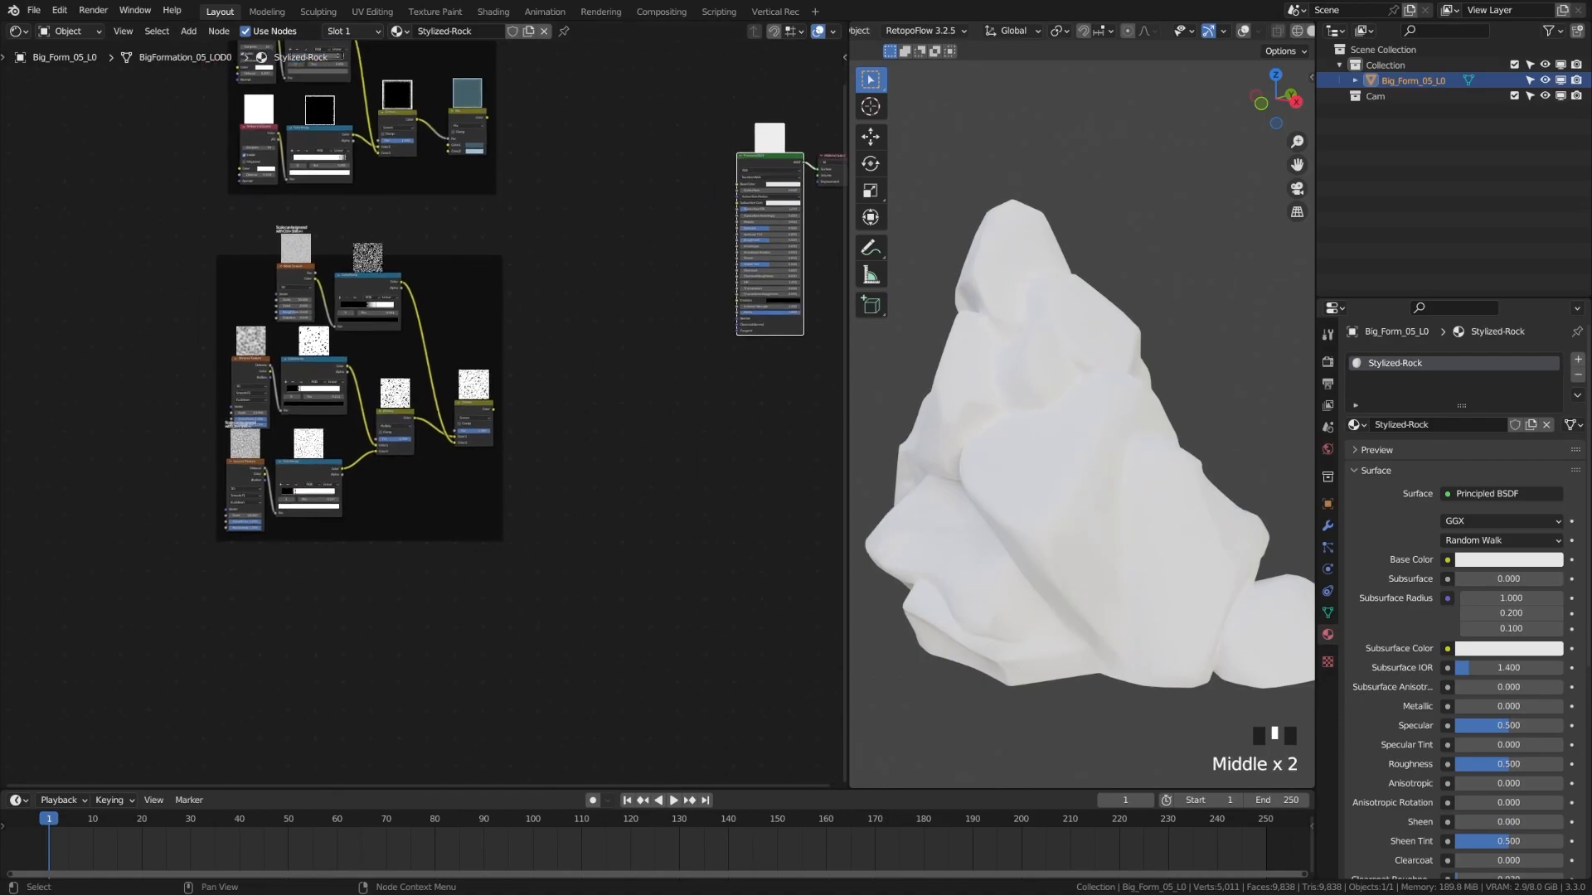
left_click(509, 650)
middle_click_drag(372, 611, 395, 580)
Add a Wave Texture node and frame it in the view
key("shift+a")
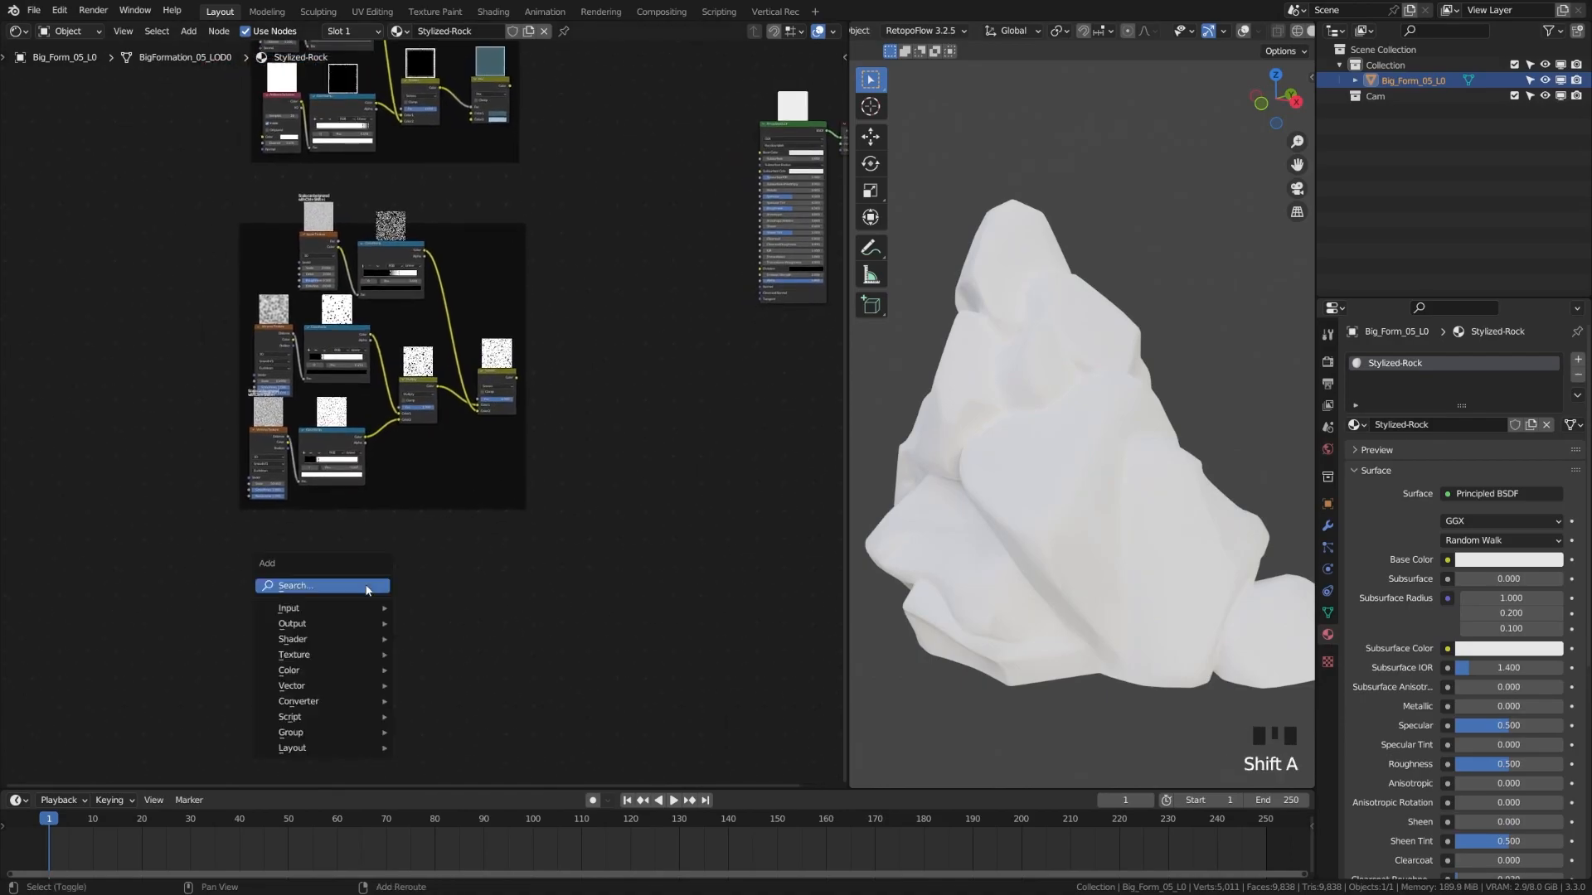
type("wave")
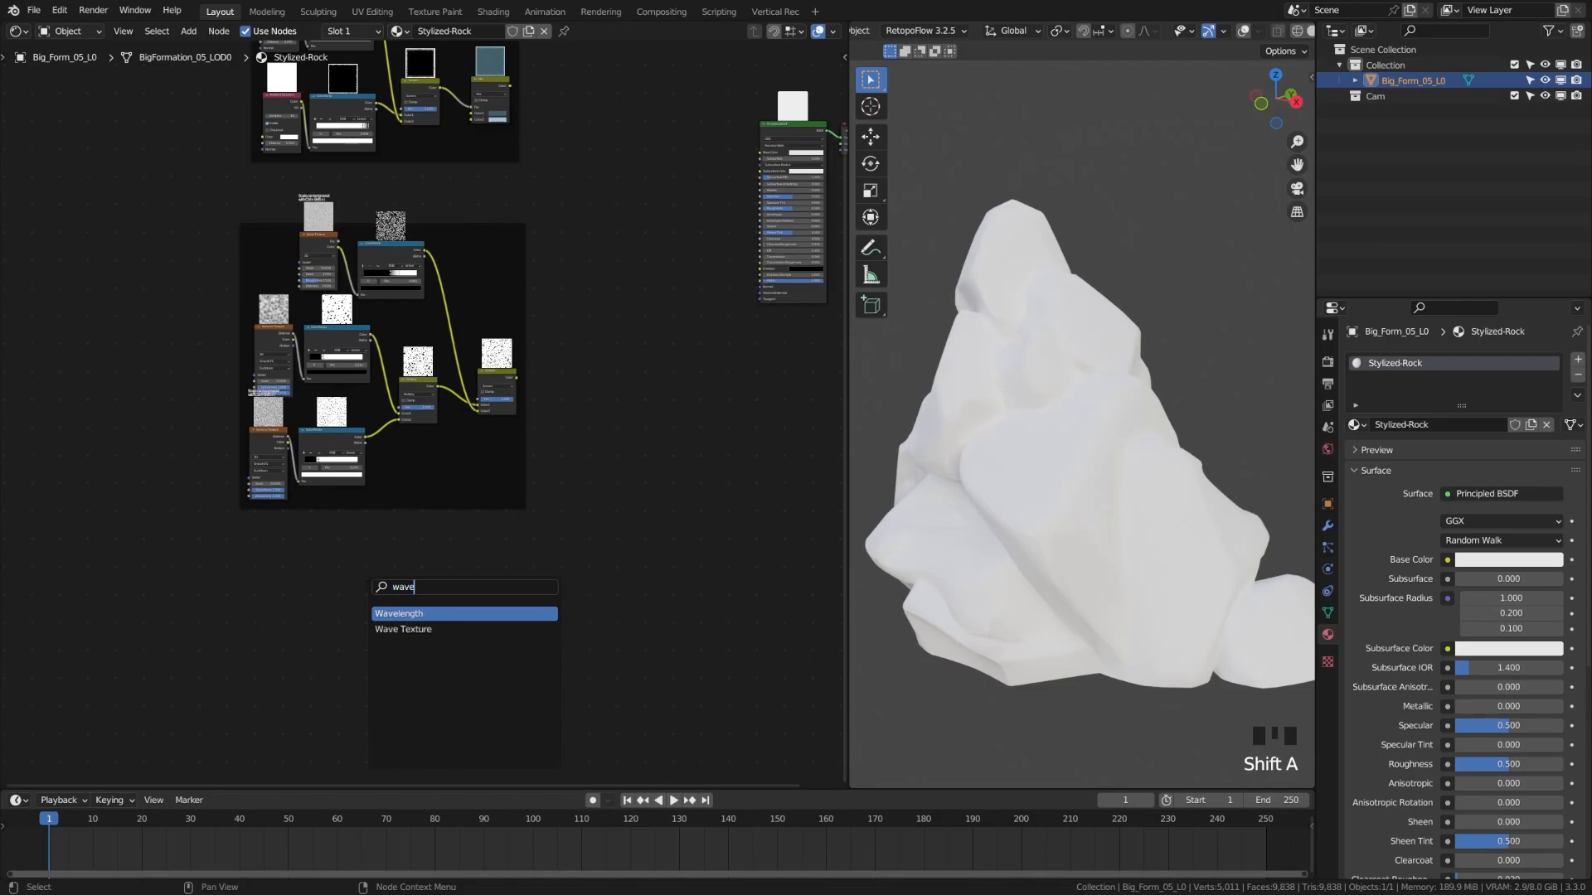
key("Down")
key("Return")
left_click(296, 594)
key("KP_Decimal")
scroll(443, 451, "up", 7)
scroll(444, 451, "up", 6)
scroll(443, 451, "up", 4)
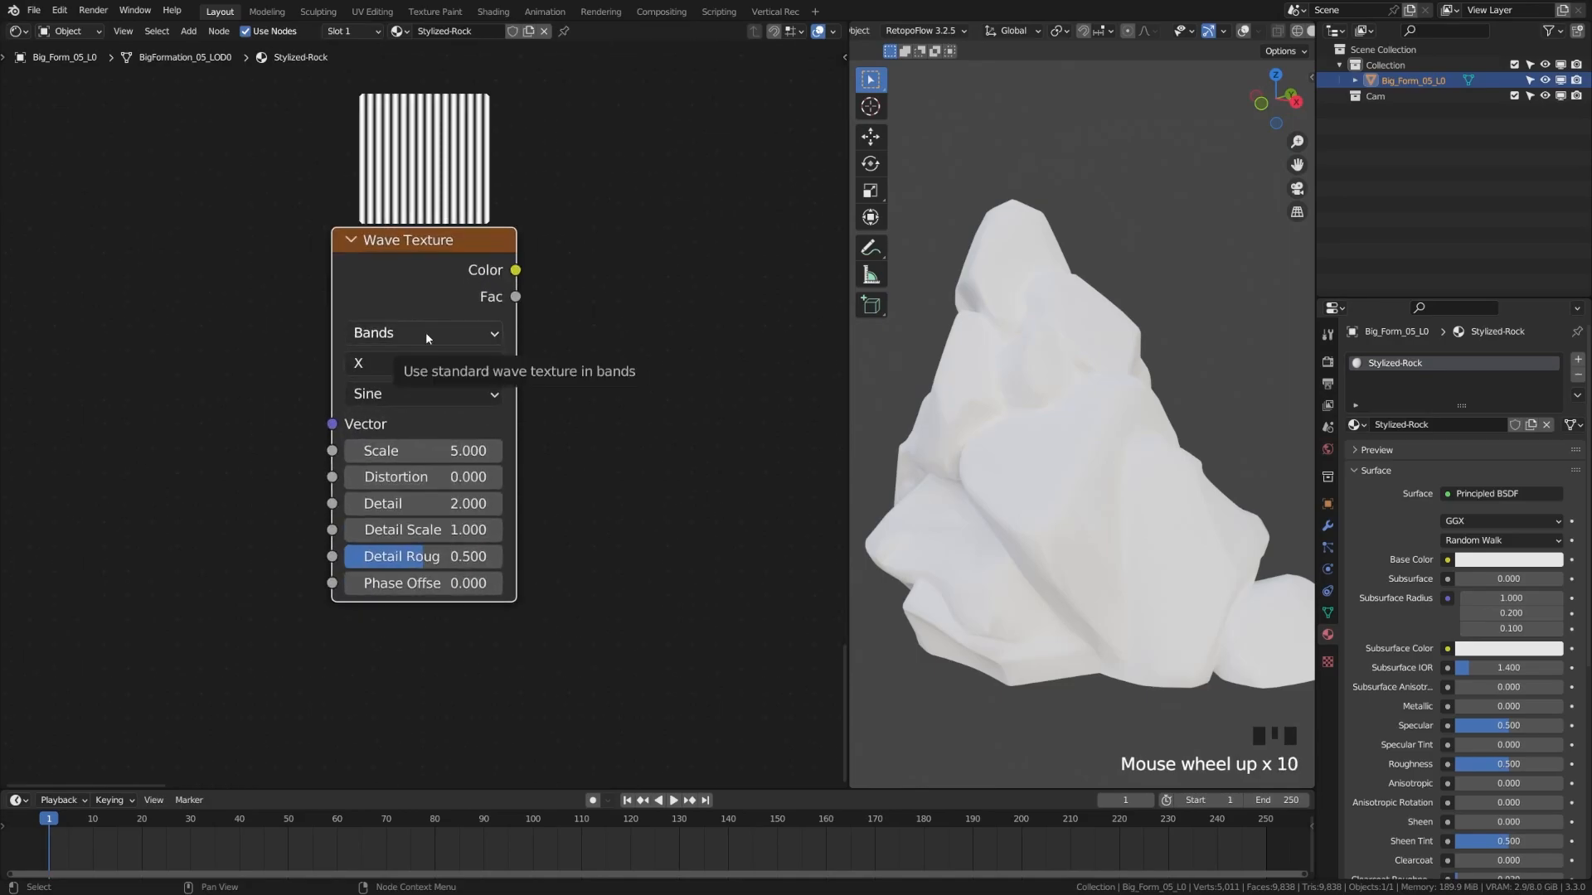
Make the waves run diagonally, preview them on the rock, and set Scale to 1
left_click(436, 362)
left_click(401, 471)
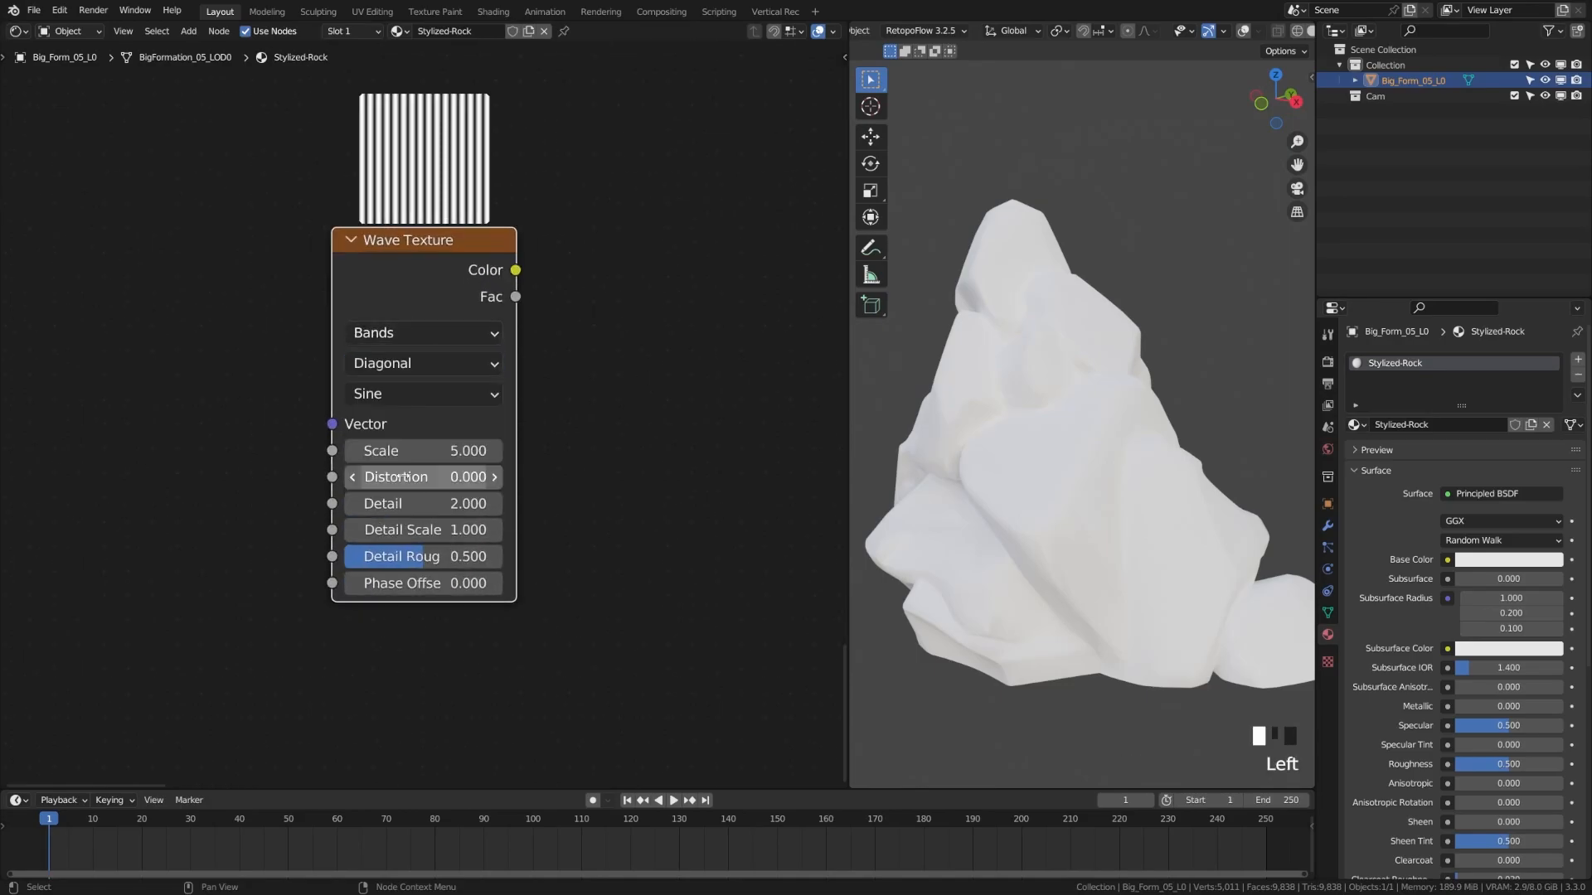
left_click(485, 318, "ctrl+shift")
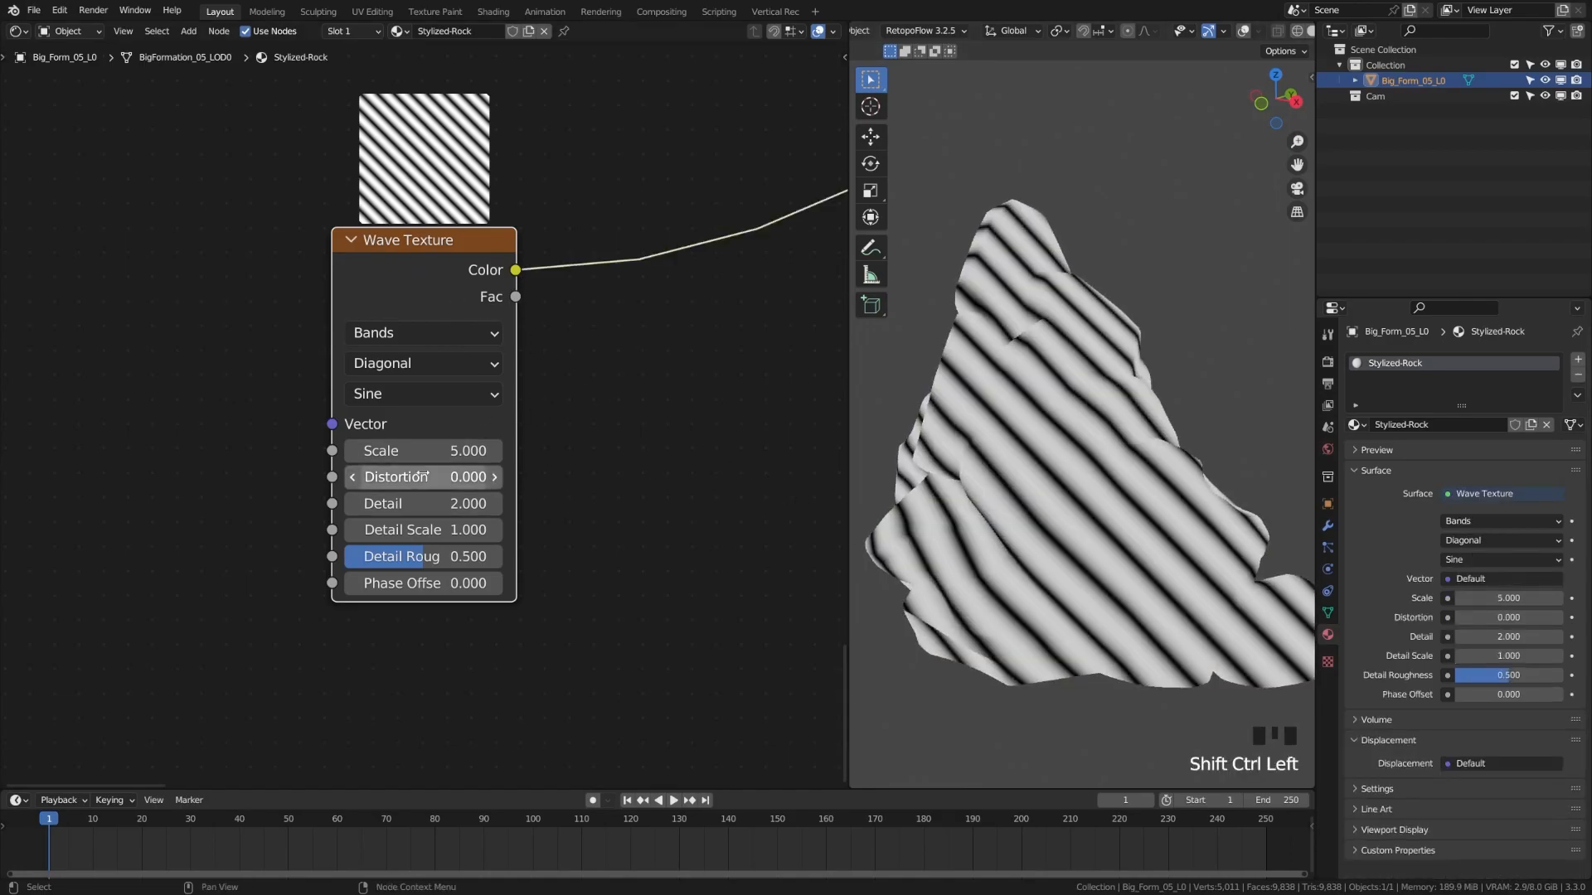
left_click(446, 450)
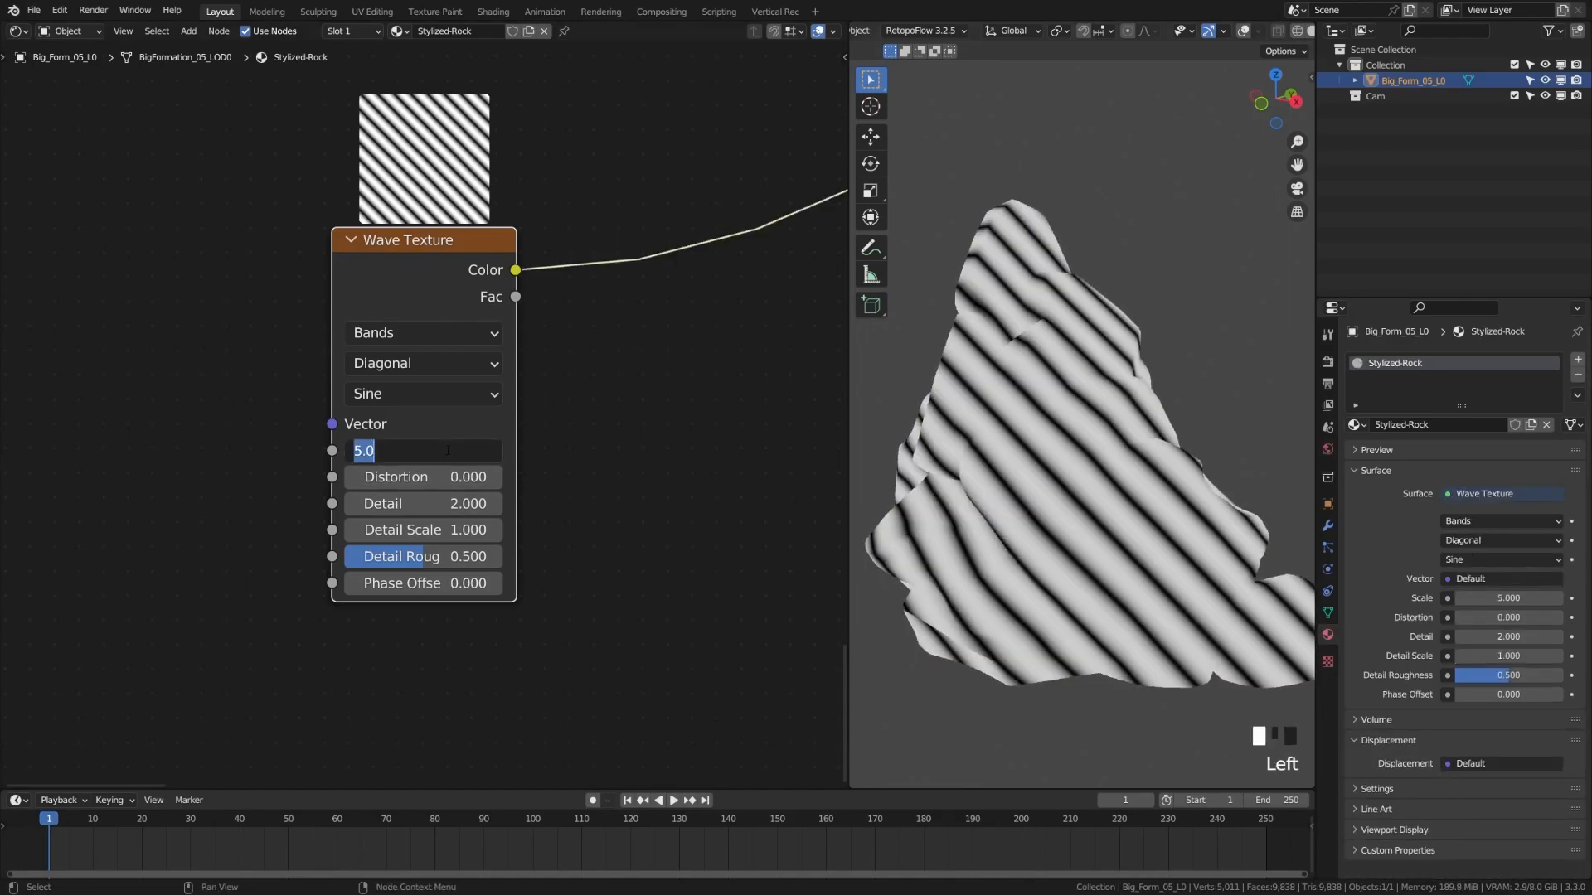
type("1")
key("Return")
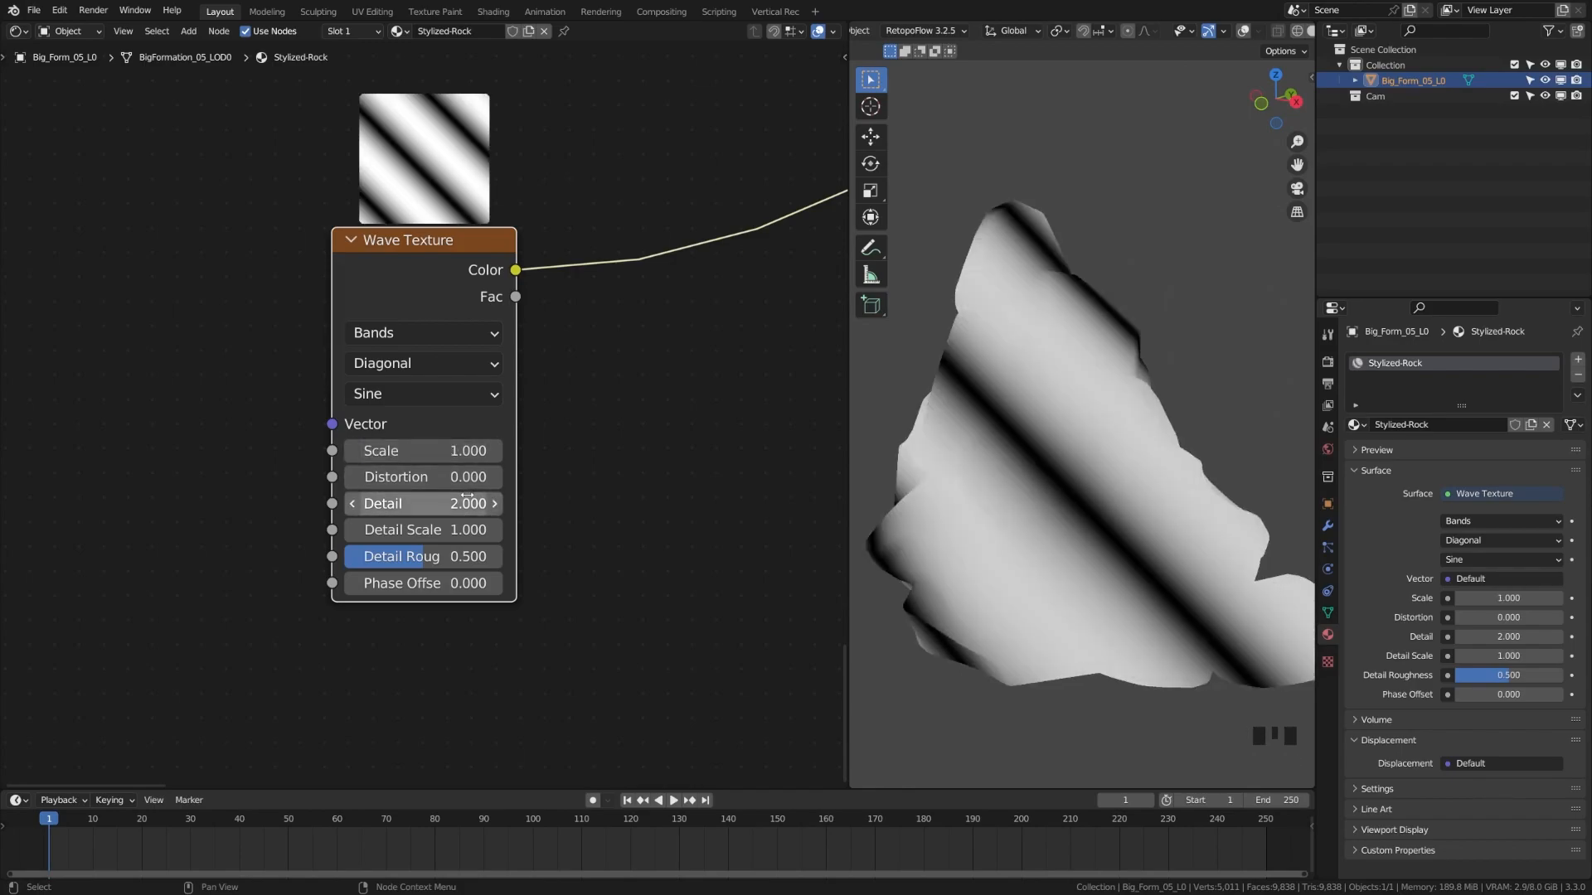
Set wave Distortion 7.5, Detail 0.5 and Detail Scale 1.5
left_click(461, 479)
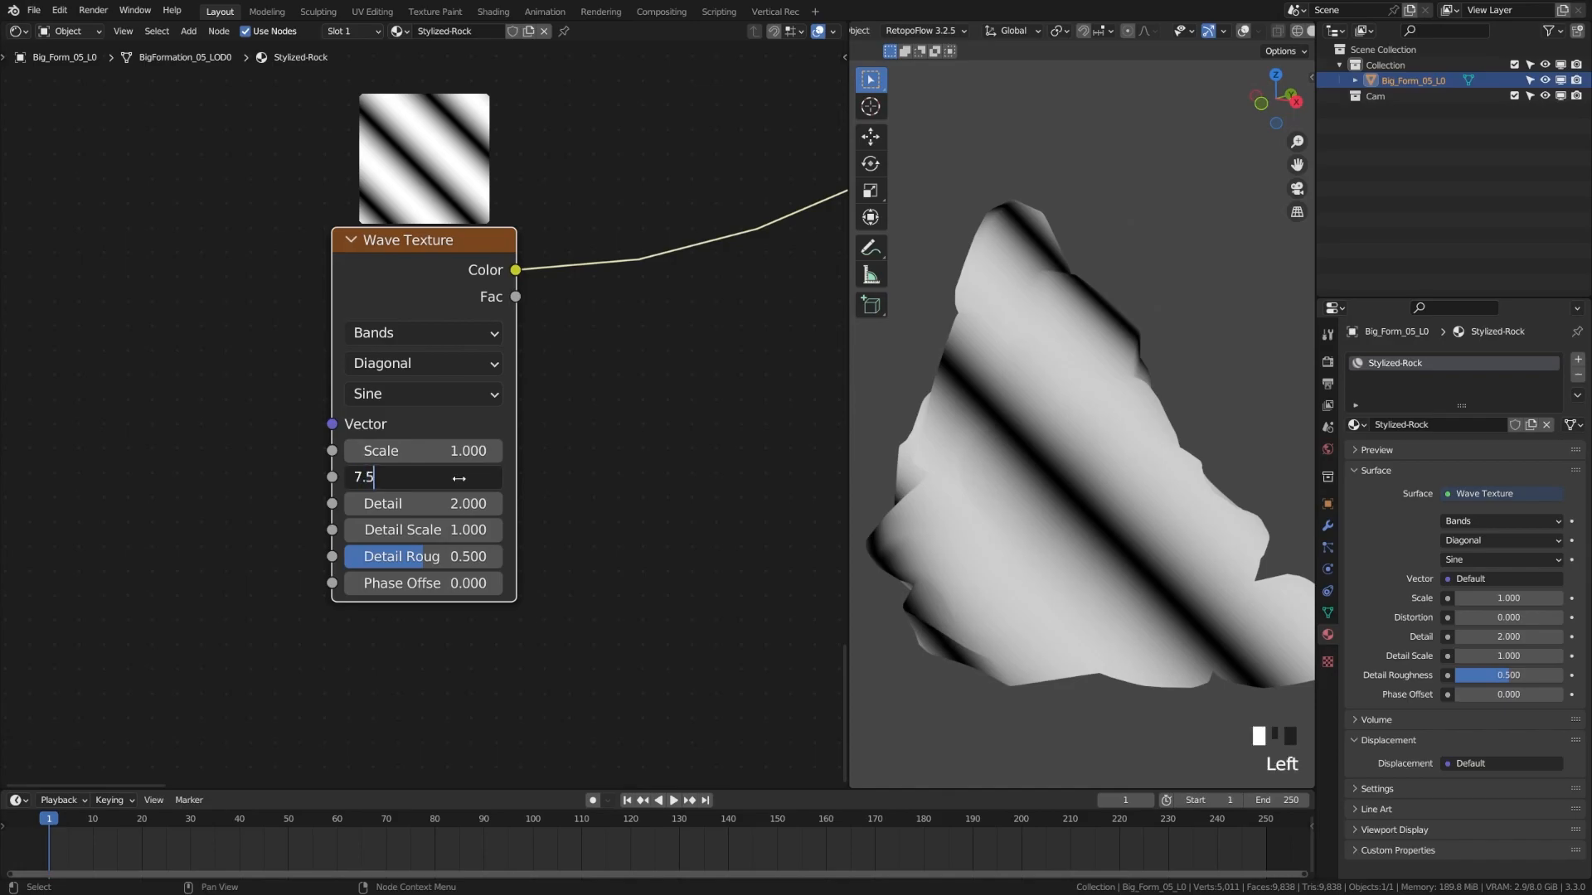
type("7.5")
key("Return")
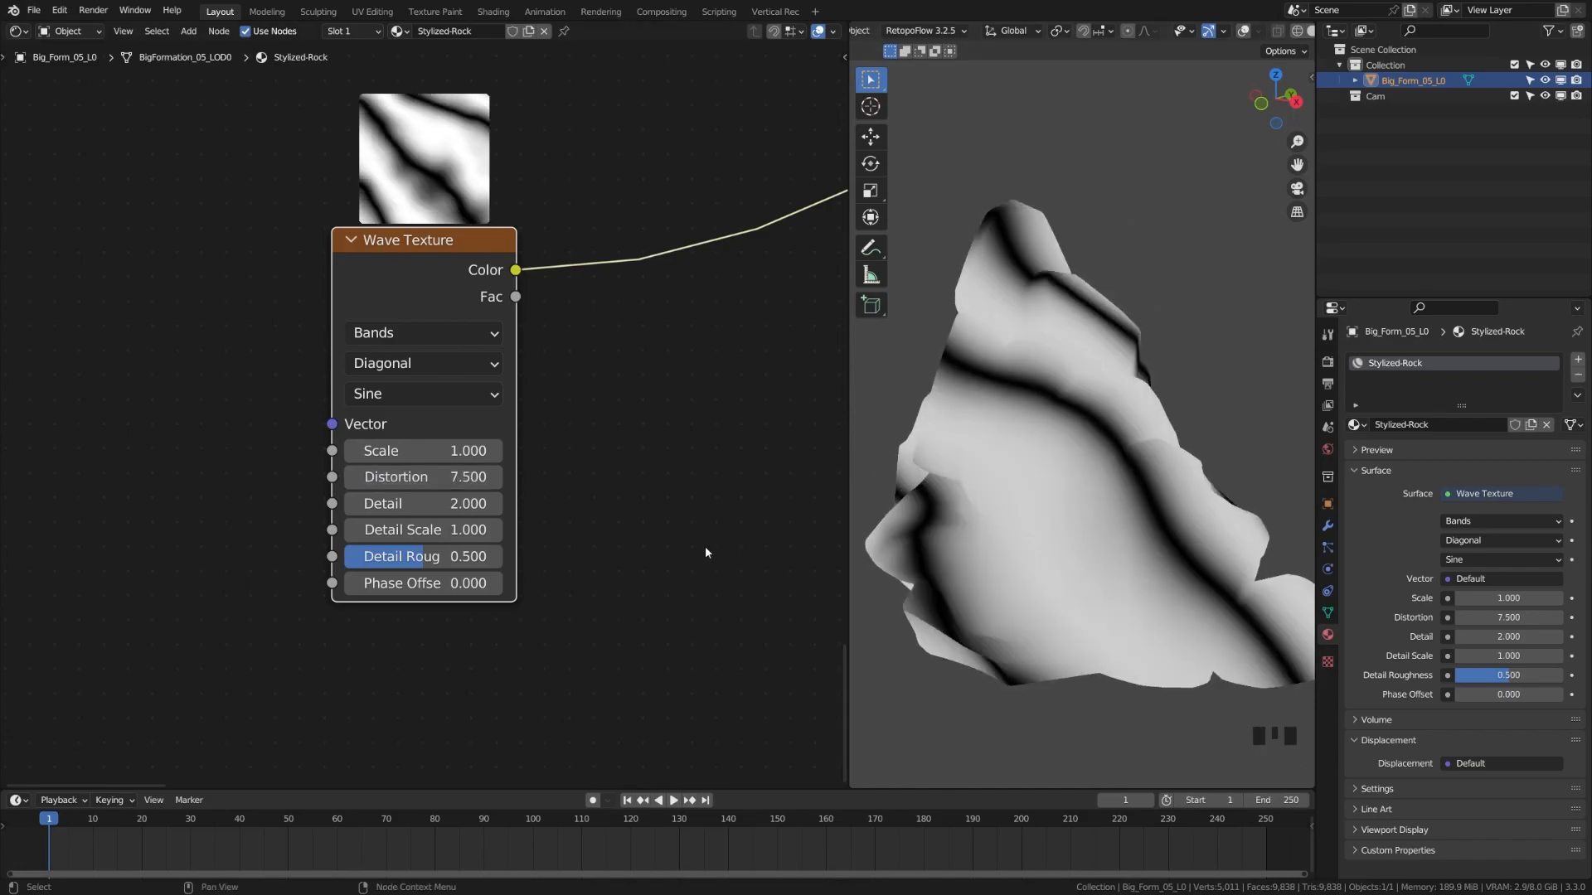
left_click(474, 505)
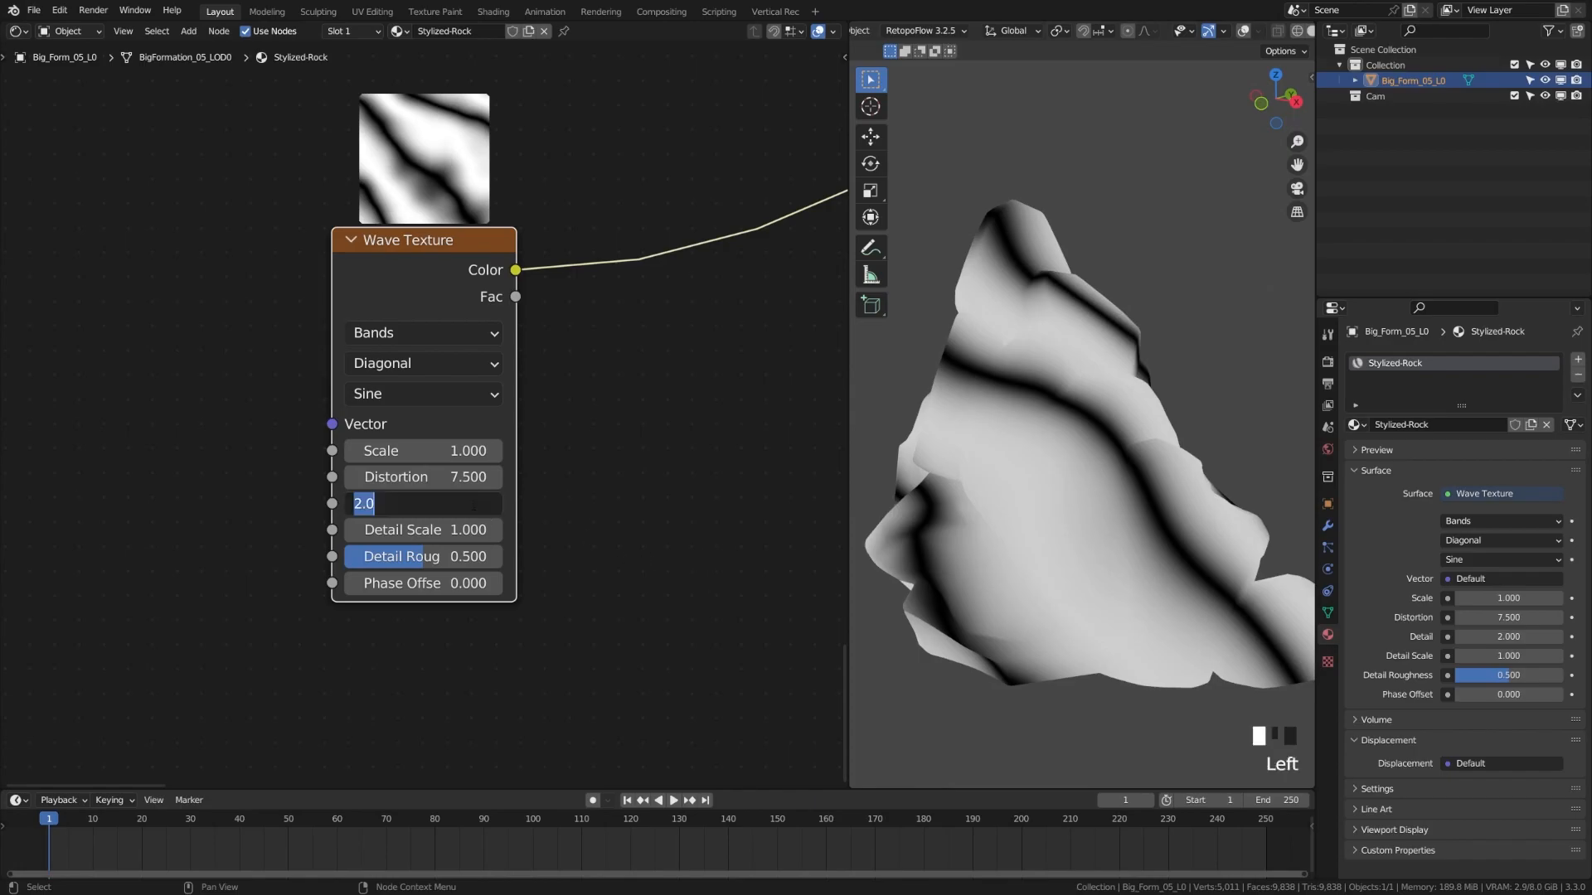
type(".5")
key("Return")
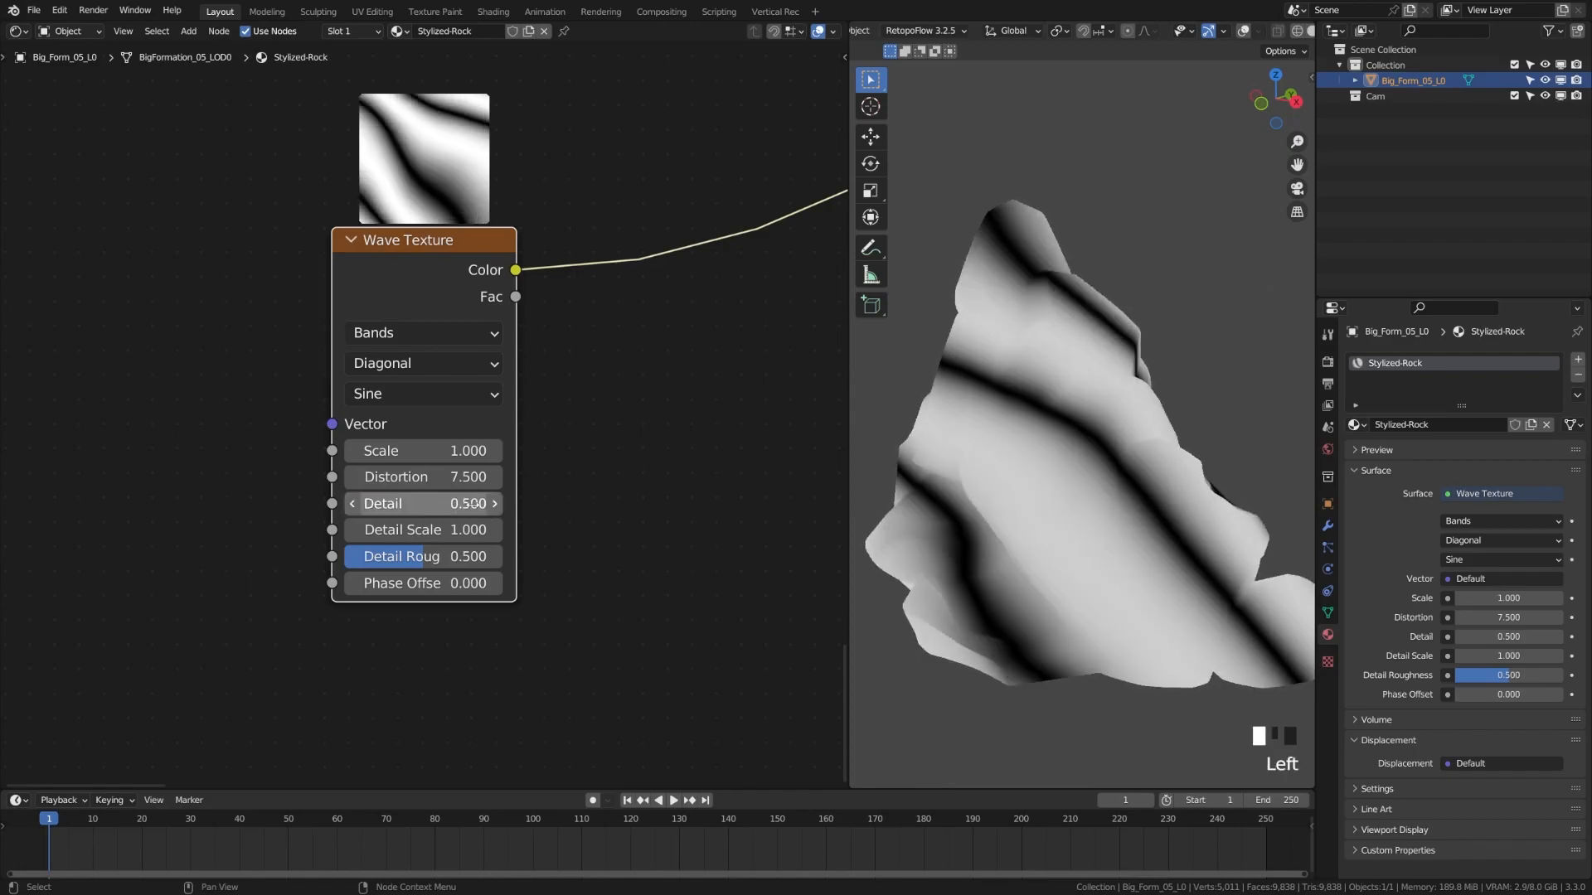
left_click(467, 529)
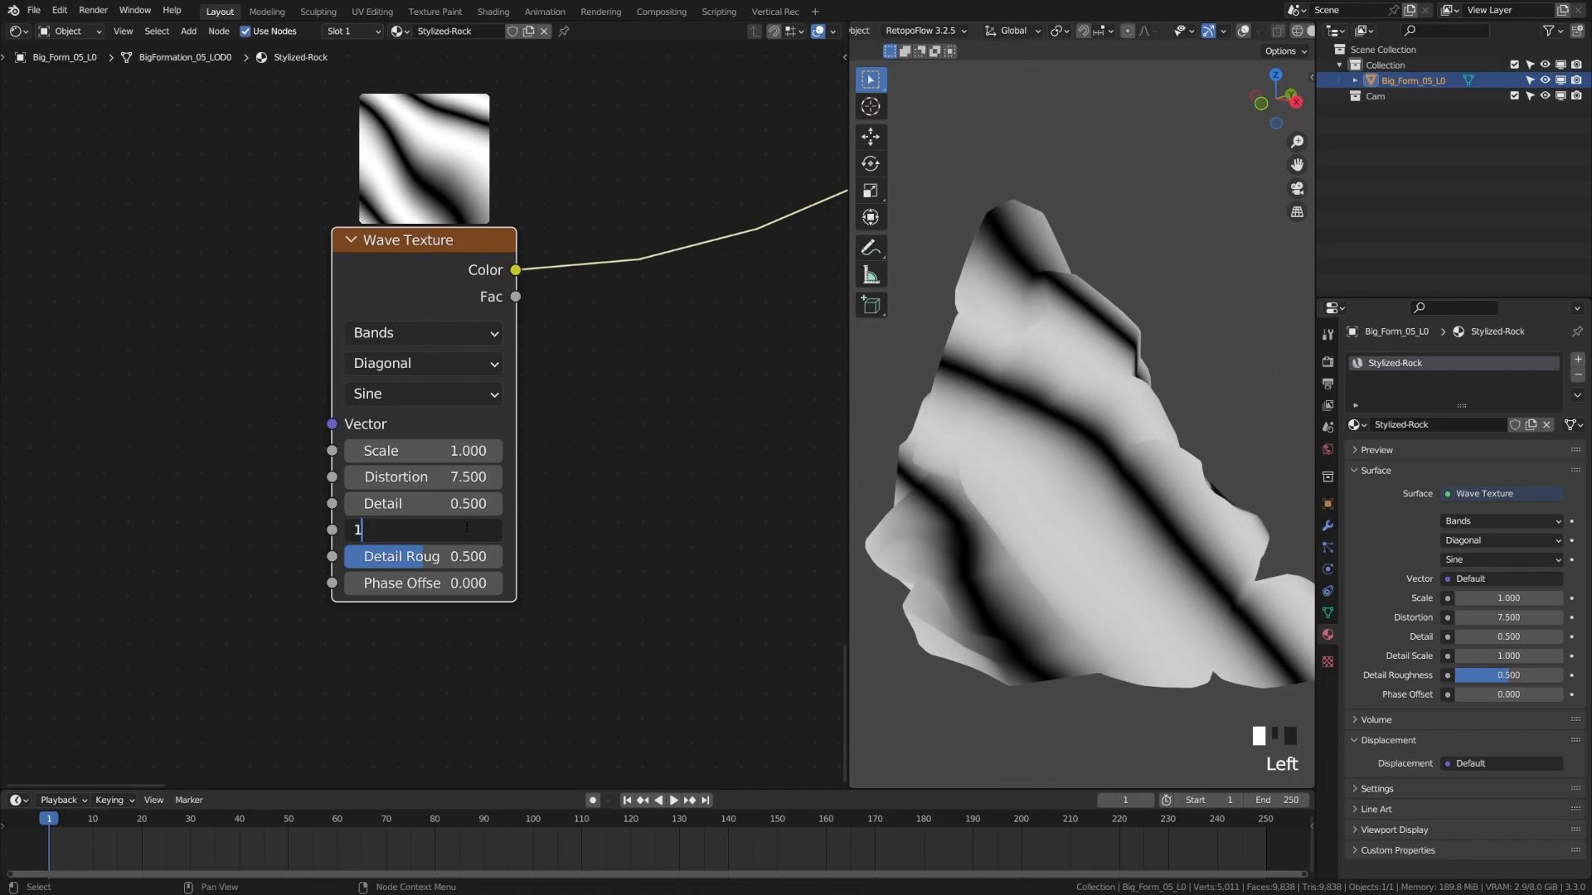
type("1.5")
key("Return")
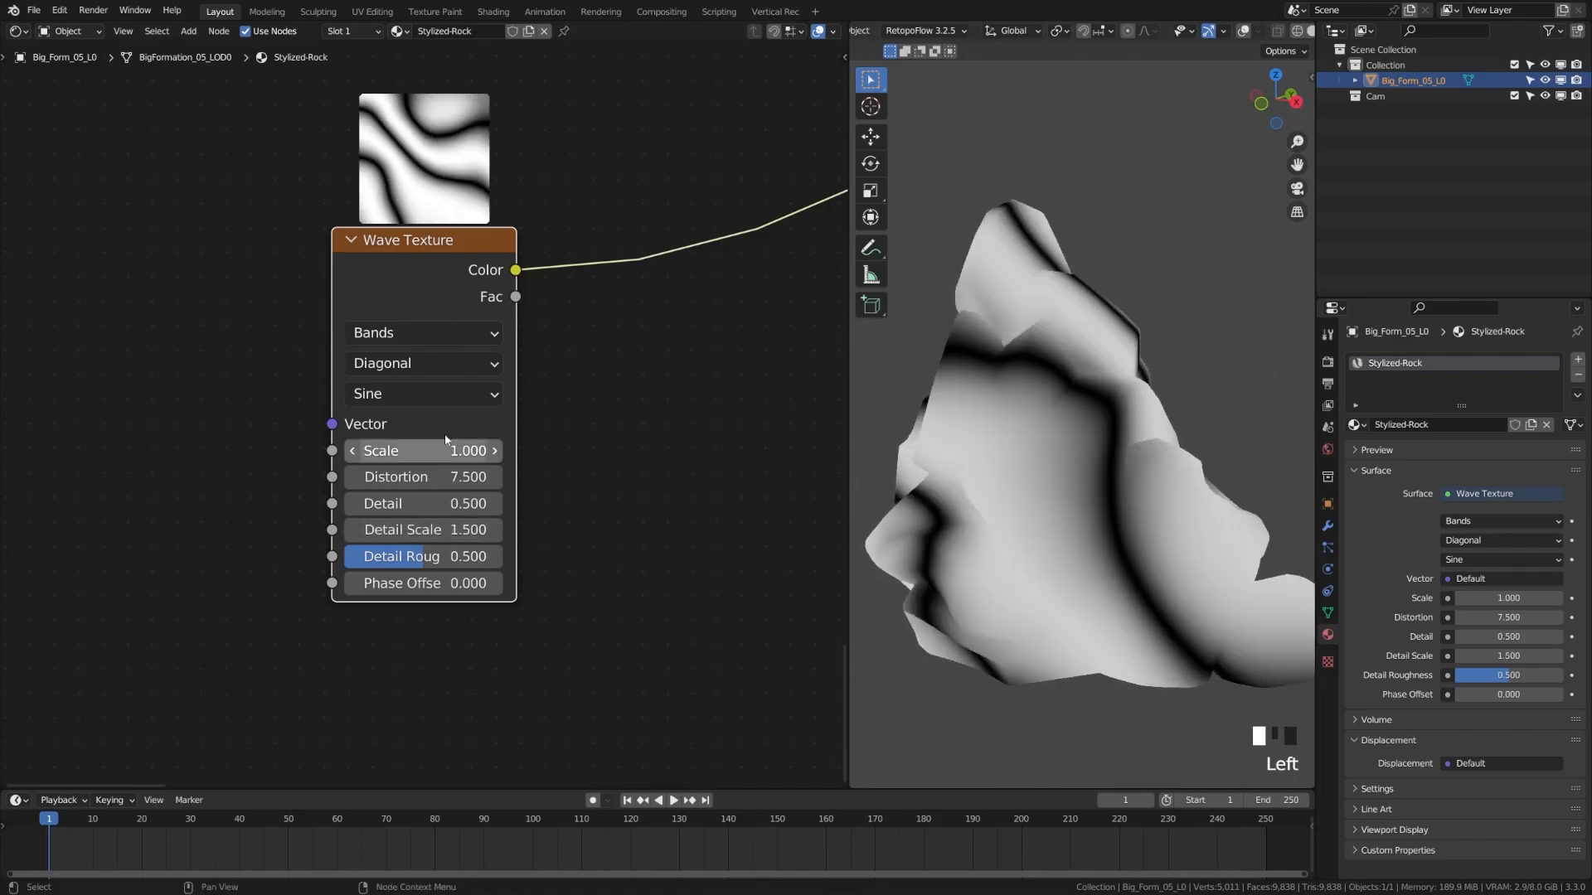
Raise the wave Scale to about 2.5 and drag a new link from its Color output
left_click_drag(455, 451, 605, 451)
scroll(668, 459, "down", 3)
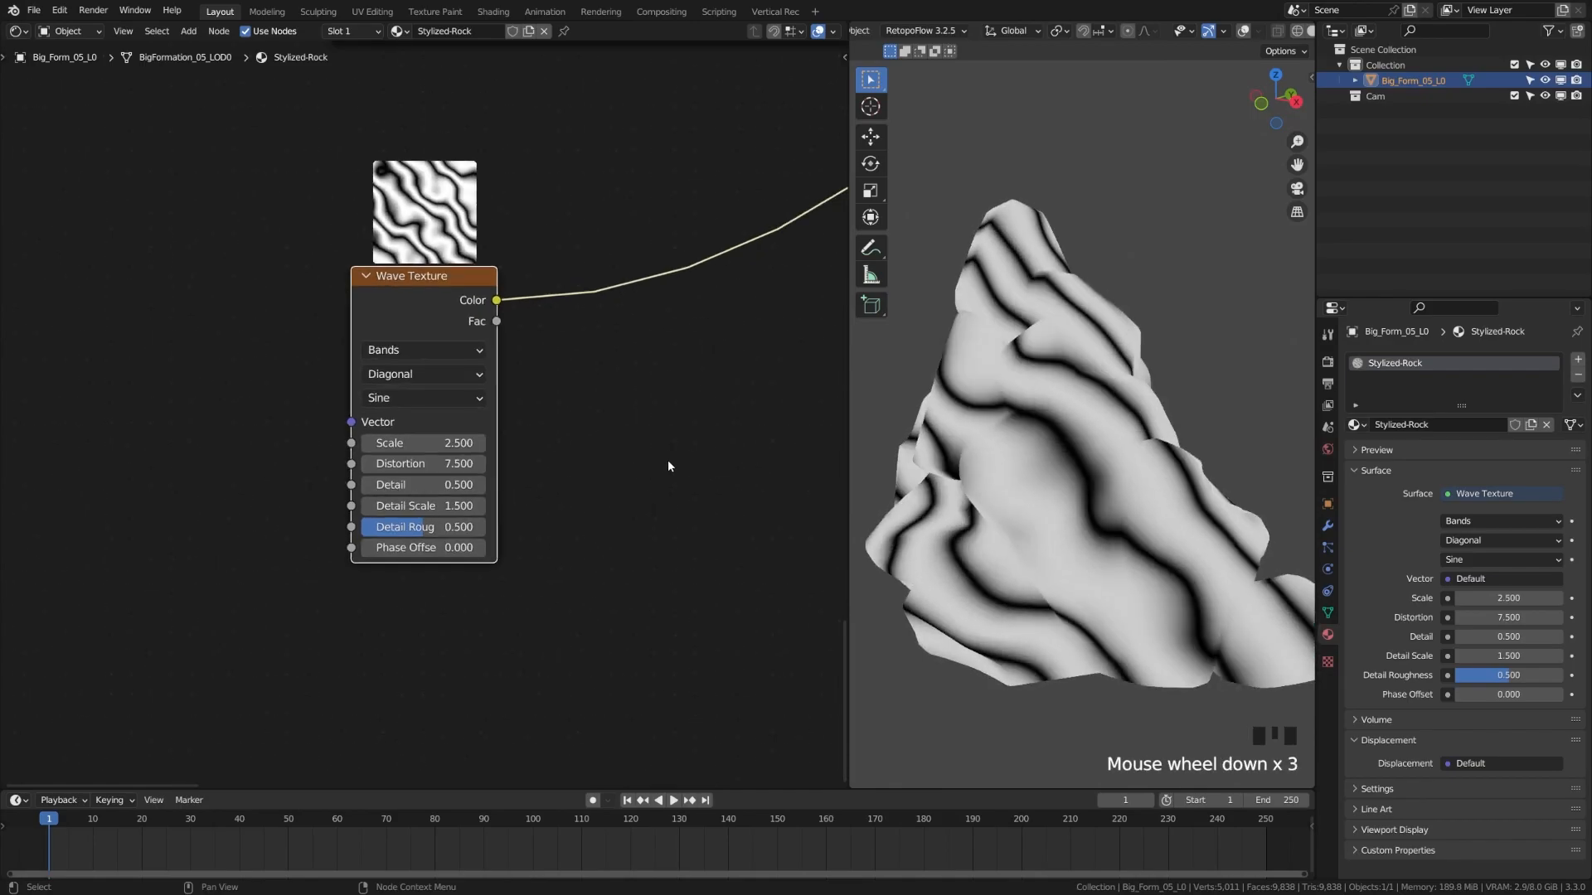
scroll(339, 432, "down", 1)
left_click_drag(331, 398, 469, 452)
Add a ColorRamp after the Wave Texture, preview it, and adjust the black stop
type("co")
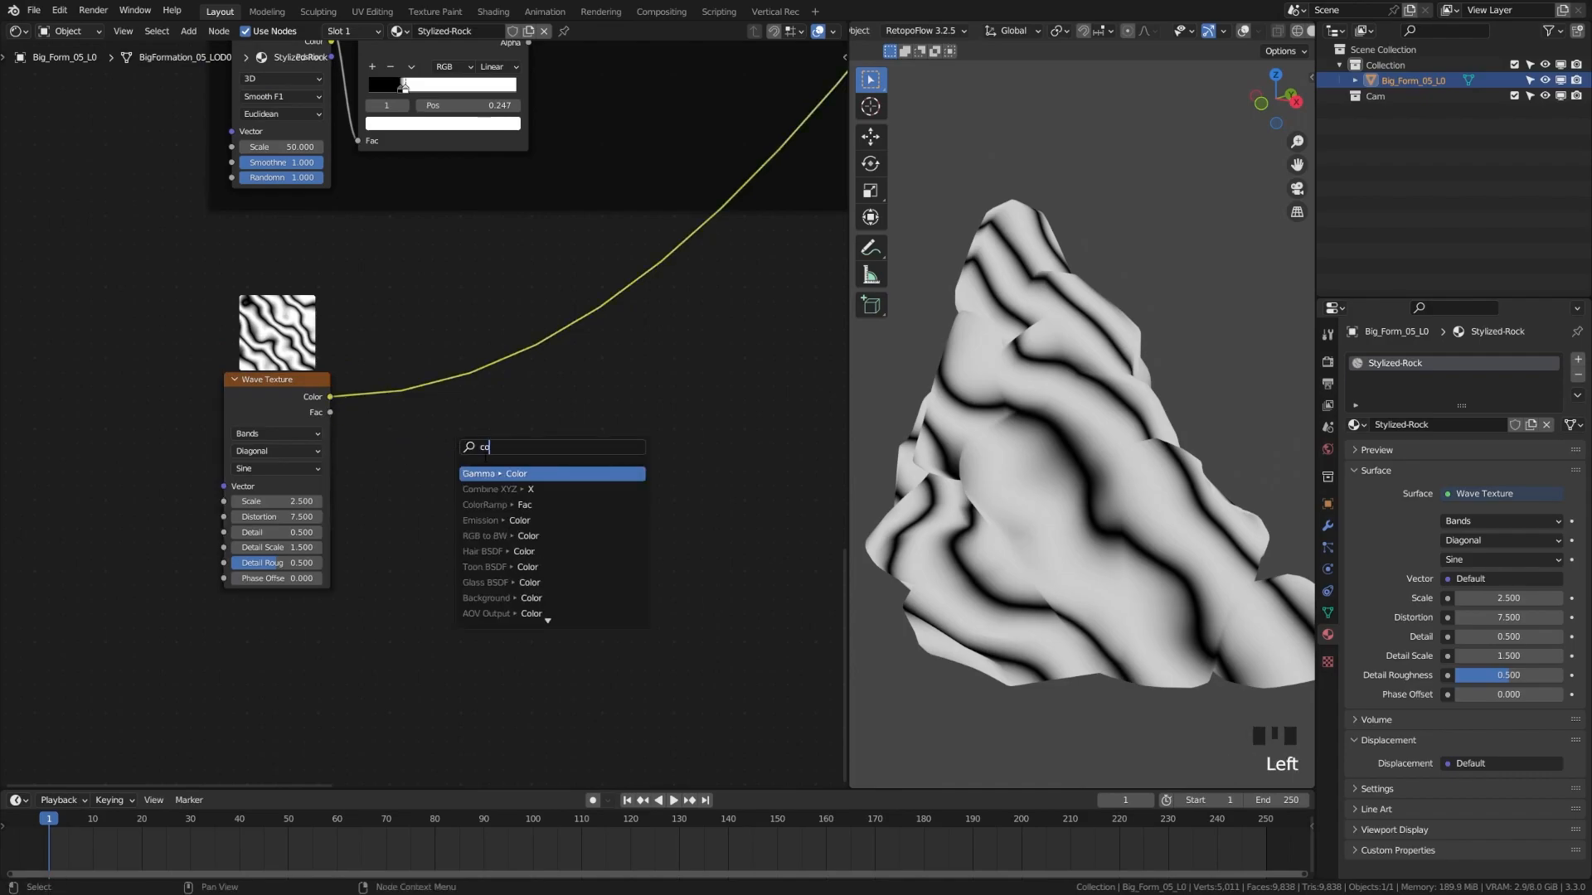
type("l")
key("Down")
key("Return")
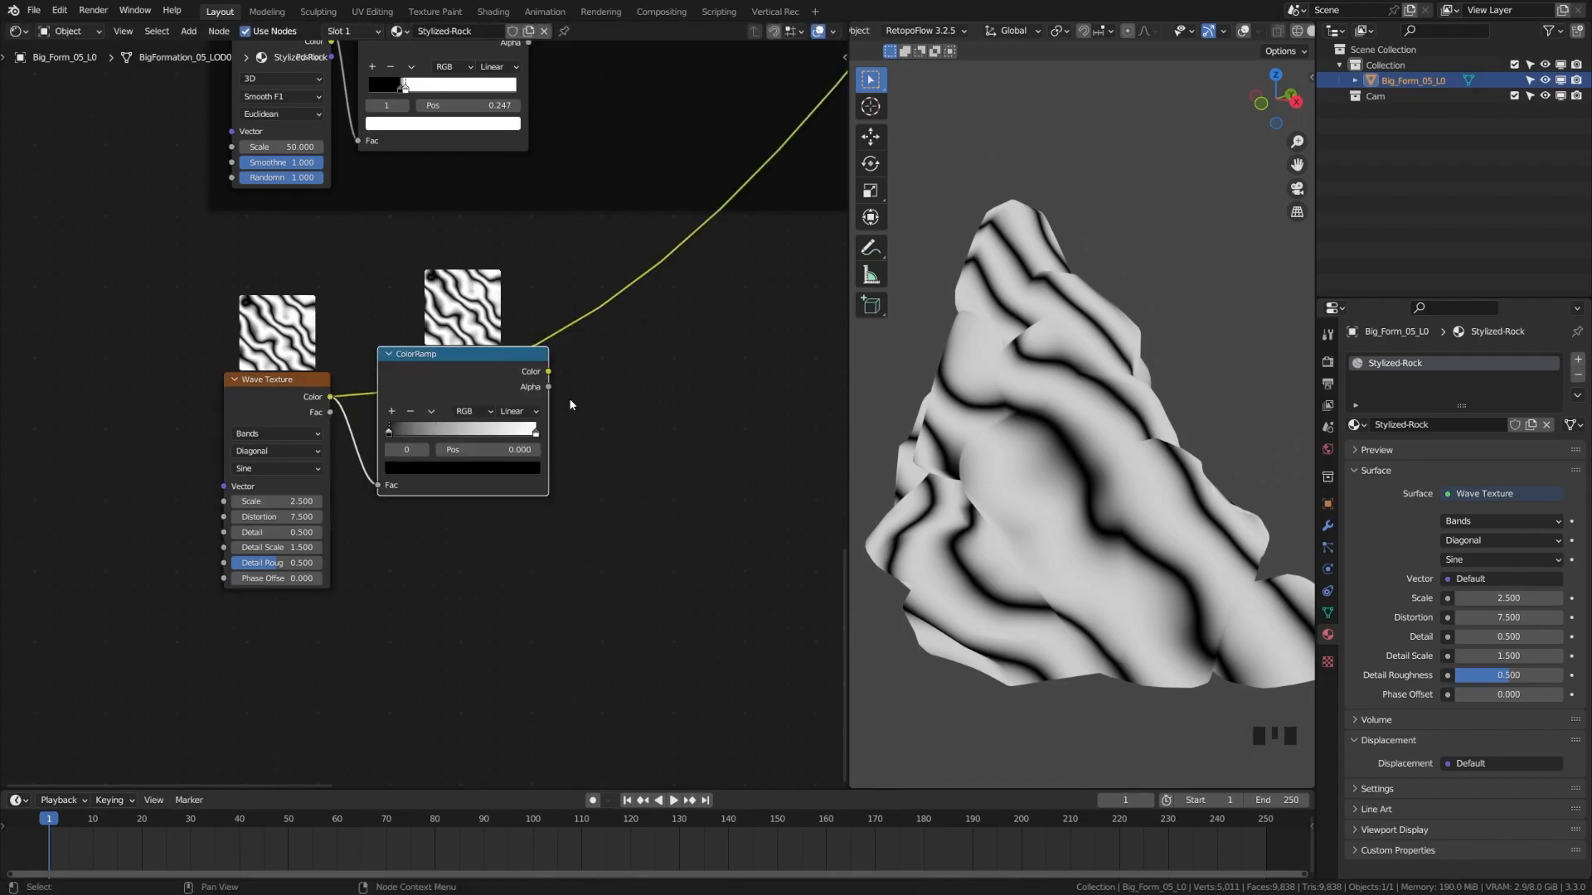
left_click(471, 373, "ctrl+shift")
middle_click_drag(588, 440, 519, 476)
scroll(448, 514, "up", 6)
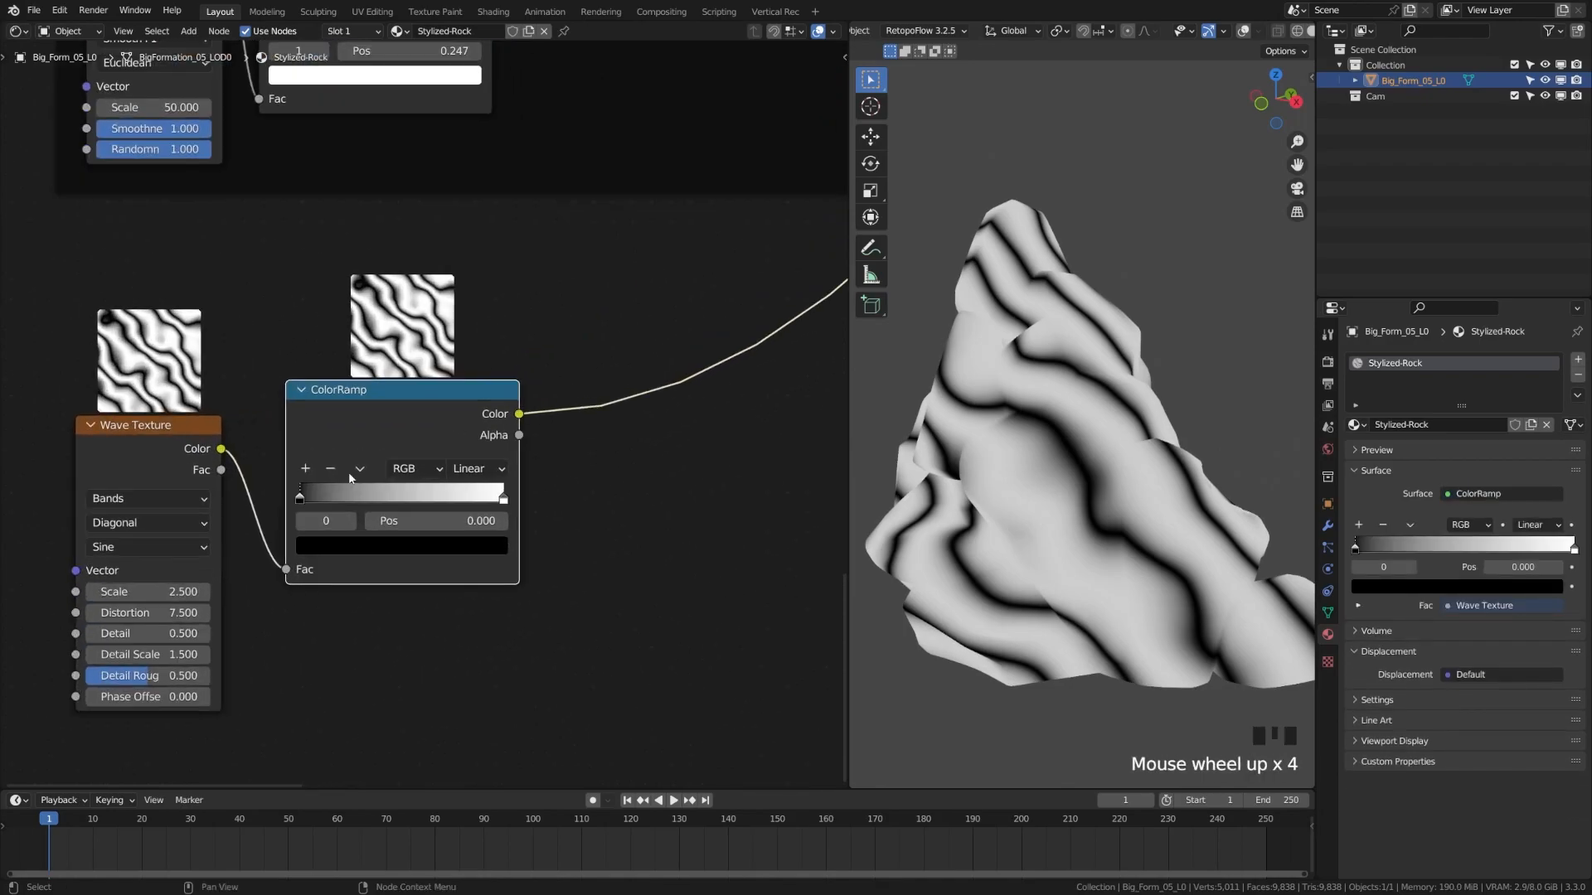
left_click_drag(393, 452, 436, 453)
left_click_drag(322, 514, 268, 576)
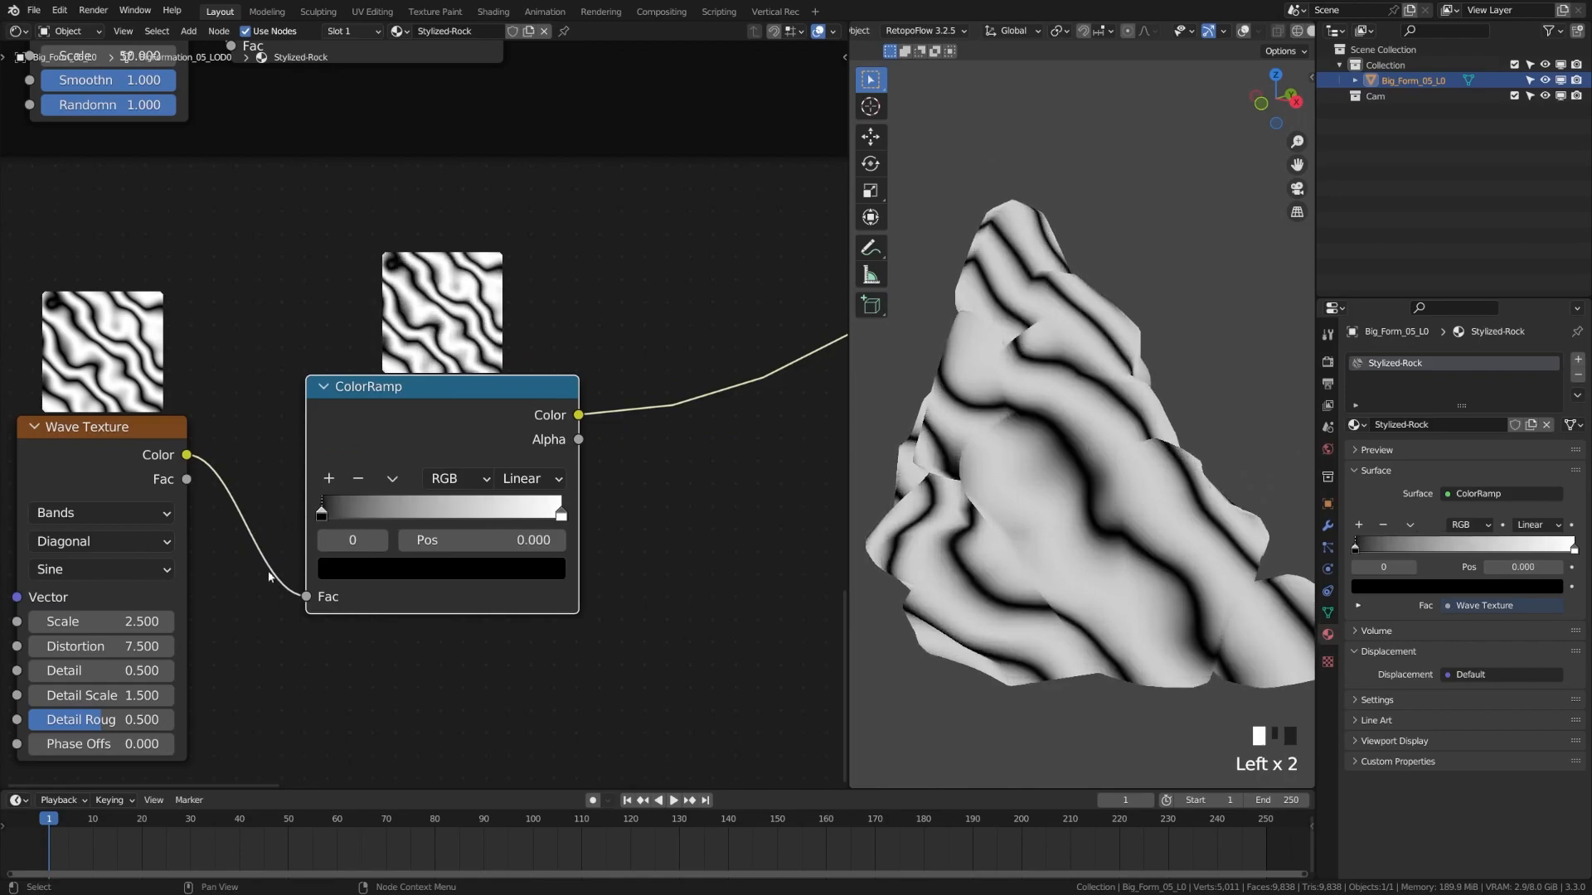
Switch the wave profile to Saw and add a ramp stop moved to 0.769
left_click(106, 572)
left_click(99, 622)
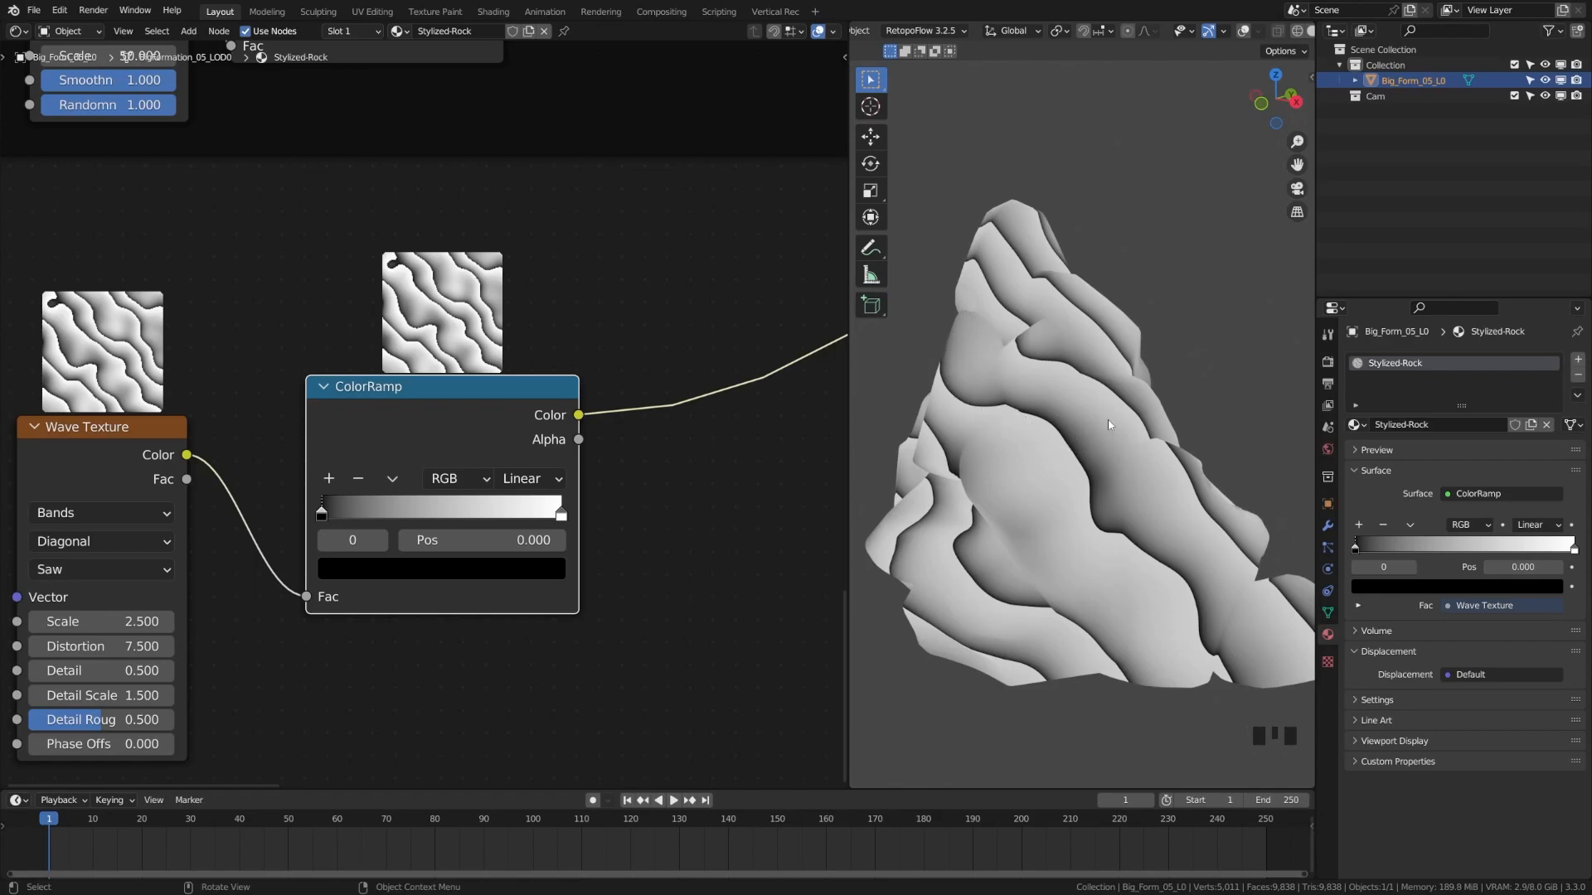
left_click(376, 433)
left_click(328, 480)
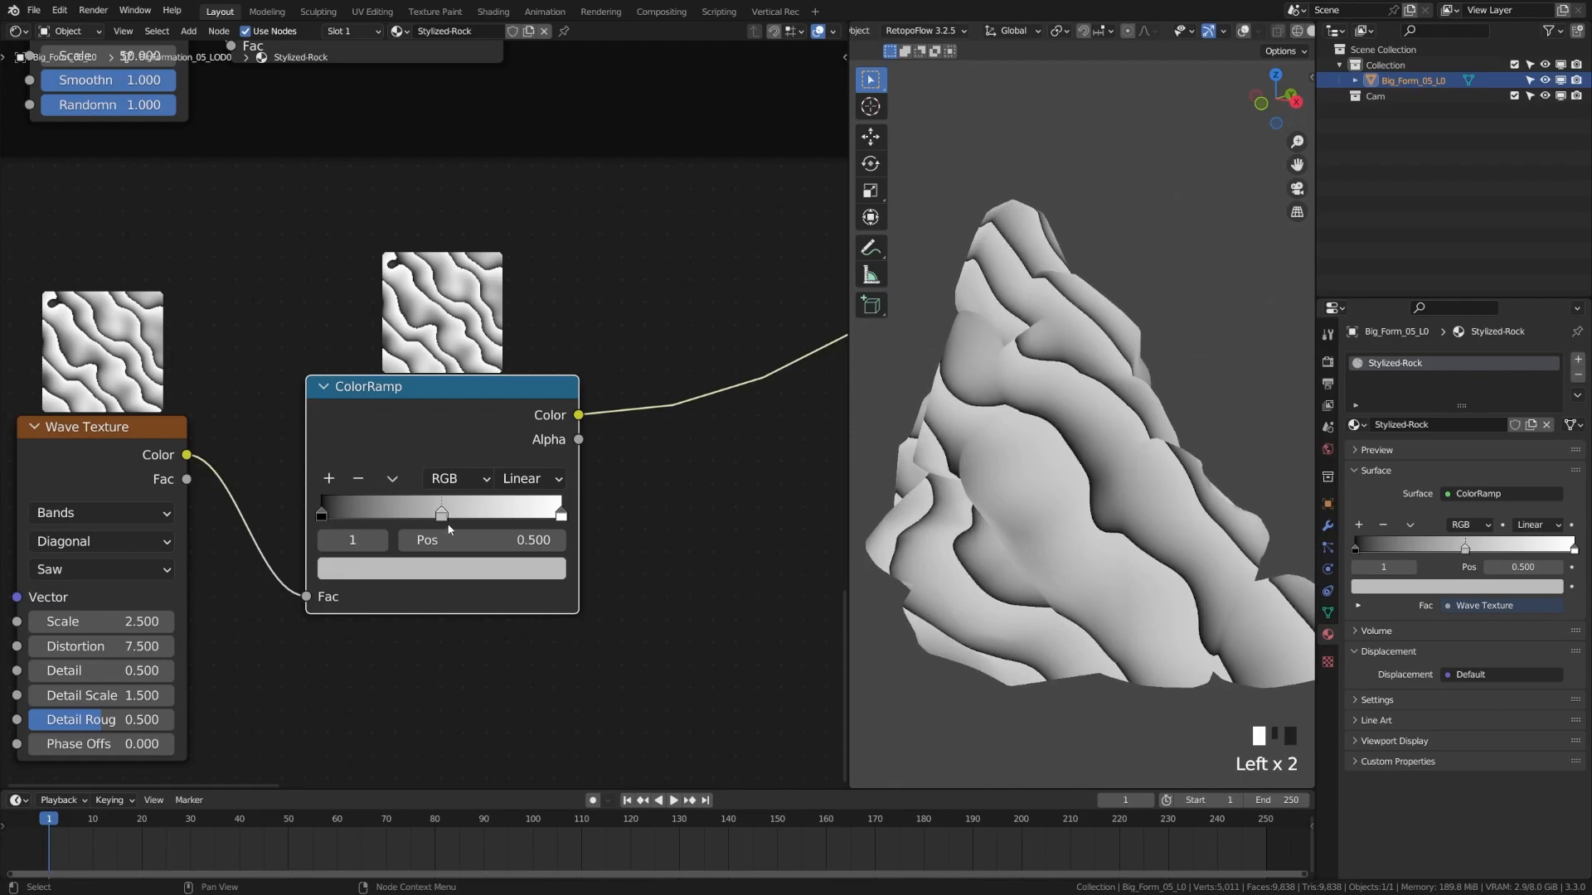
left_click_drag(442, 516, 503, 517)
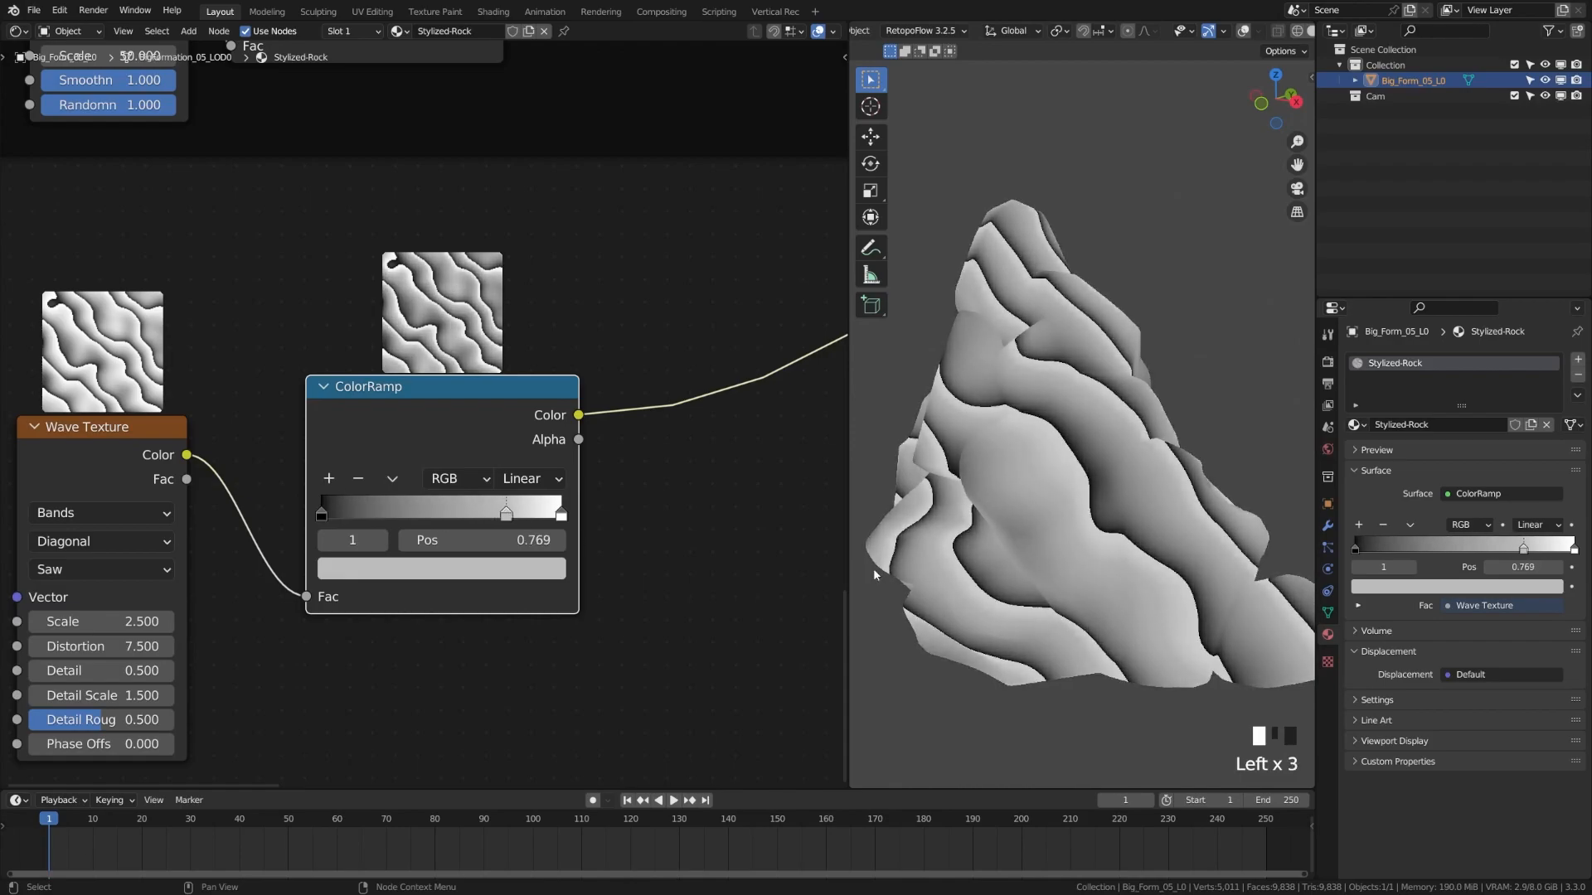
Rearrange the Principled BSDF down and the Material Output up-left
scroll(390, 480, "down", 19)
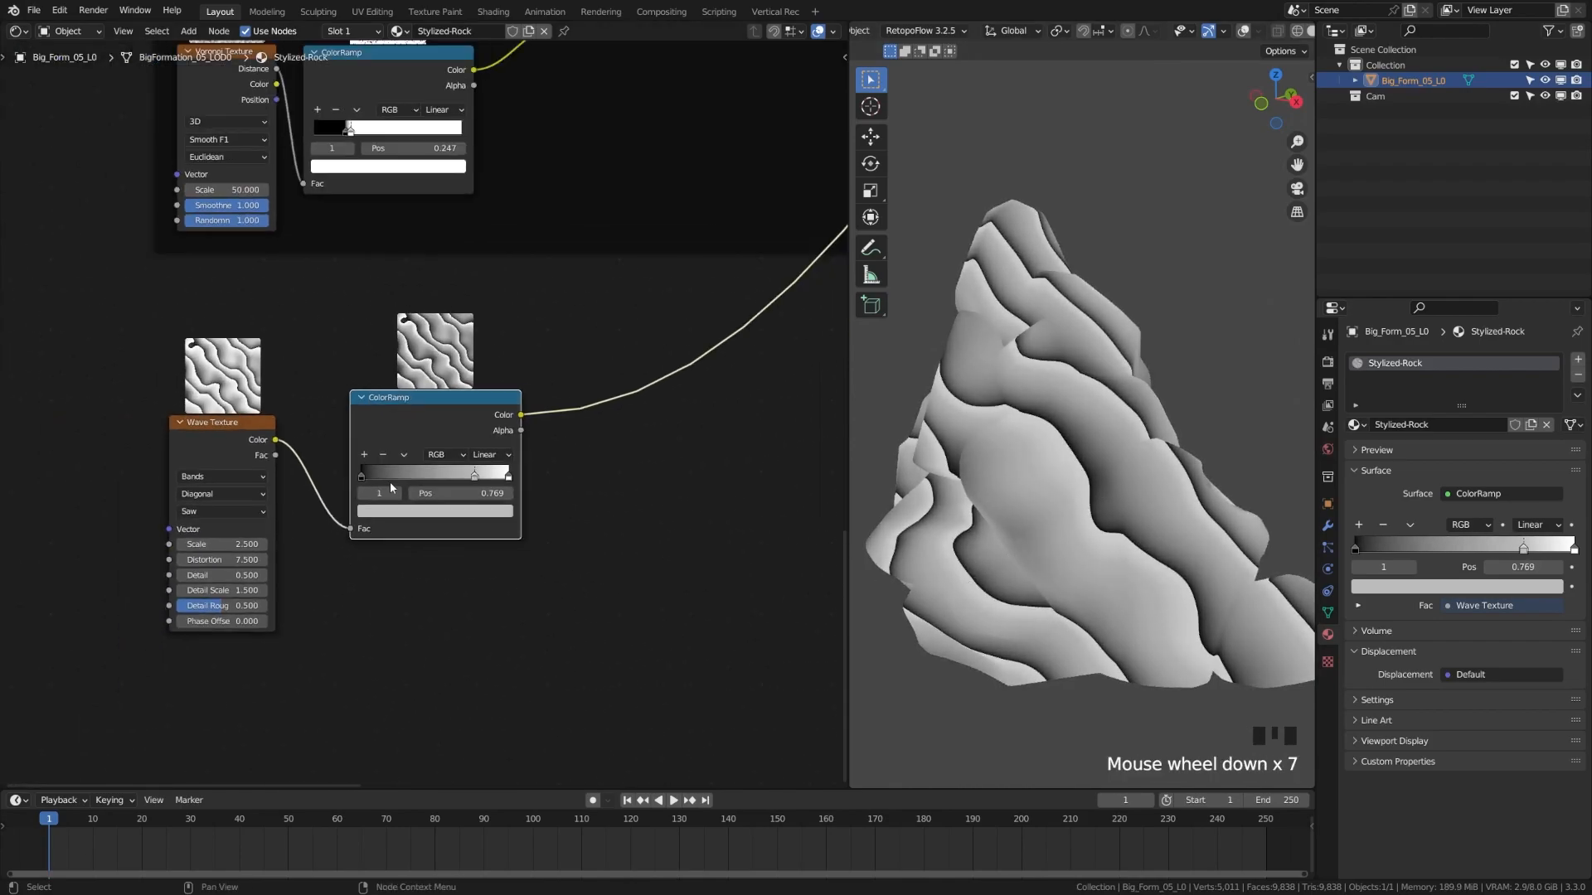
middle_click_drag(515, 451, 526, 368)
left_click_drag(530, 286, 538, 342)
mouse_move(605, 289)
left_mouse_down()
mouse_move(616, 299)
mouse_move(601, 278)
left_mouse_up()
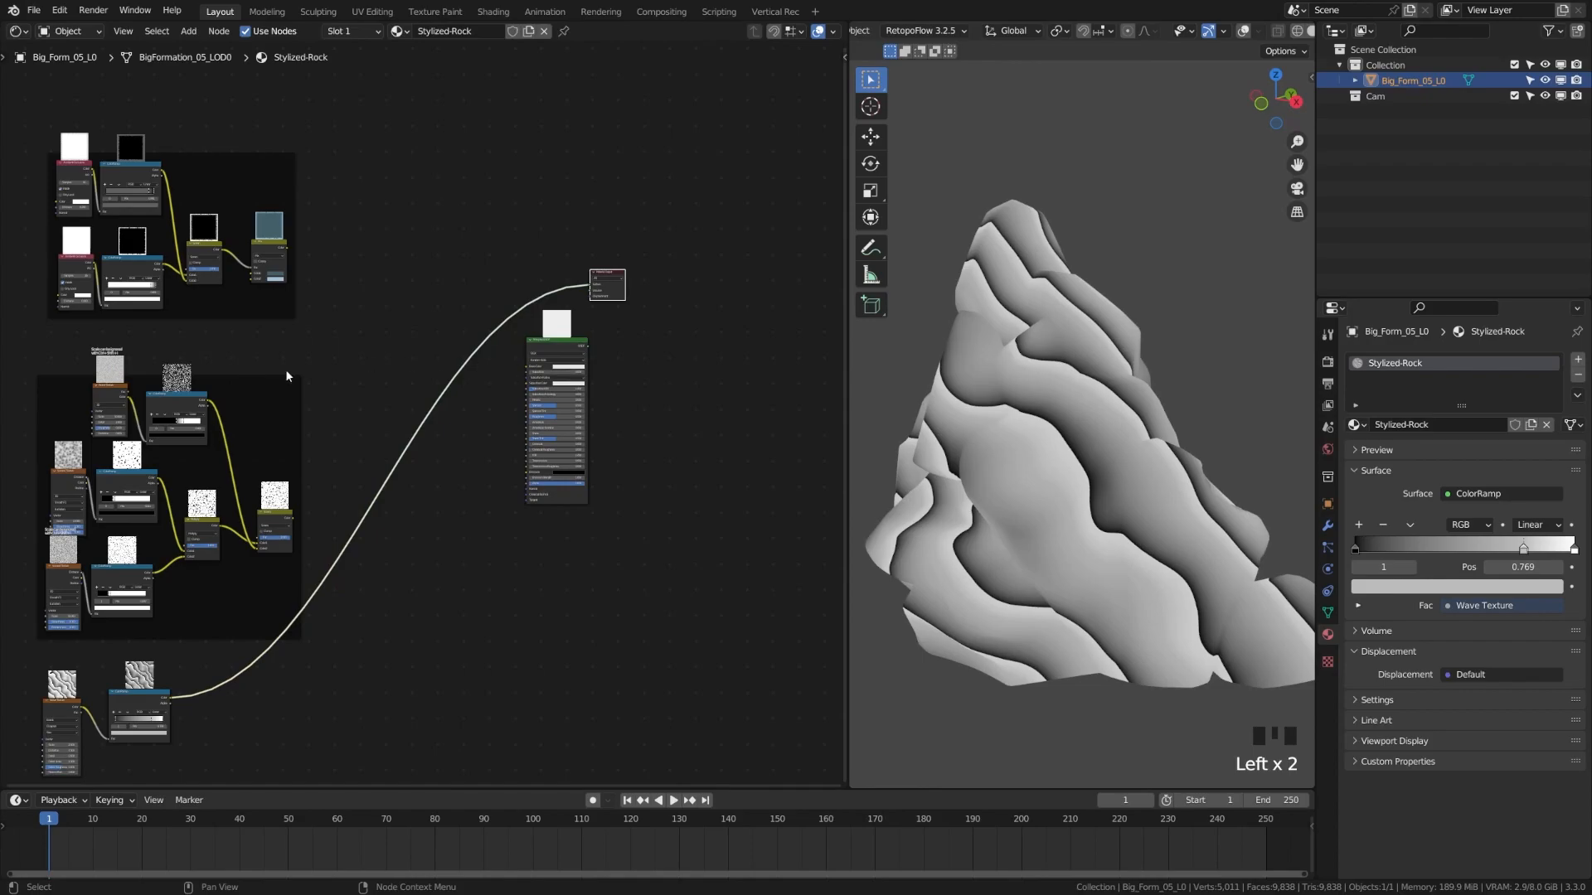
scroll(415, 427, "up", 5)
middle_click_drag(385, 508, 422, 436)
Insert a Mix on the output link, Screen mask into Color2, Multiply mode at Fac 0.827
left_click(471, 501)
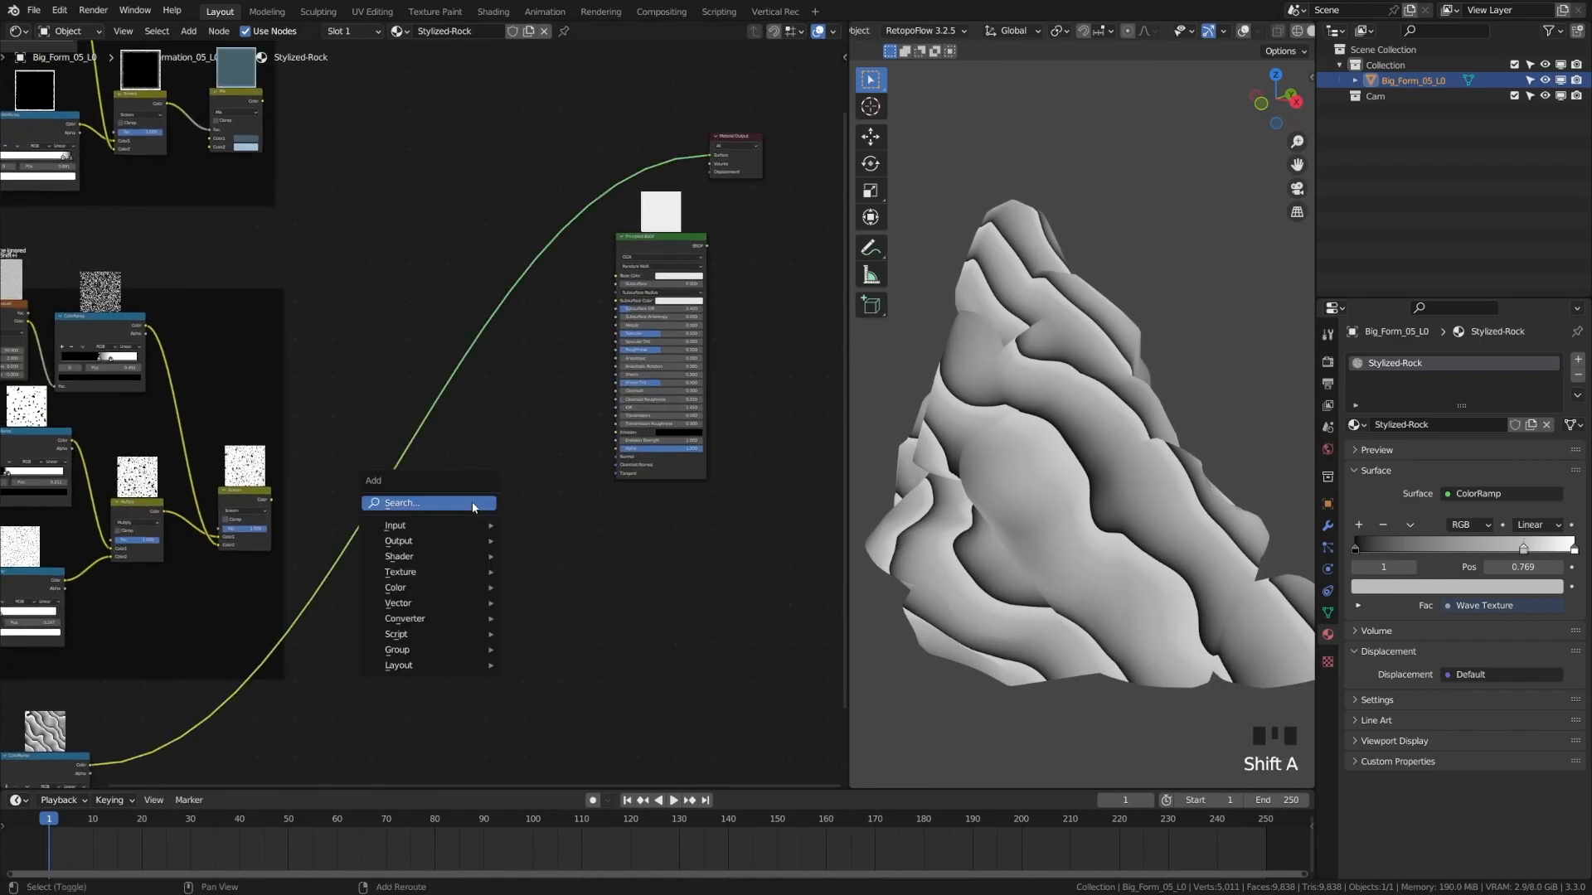
key("shift+a")
type("mix")
key("Return")
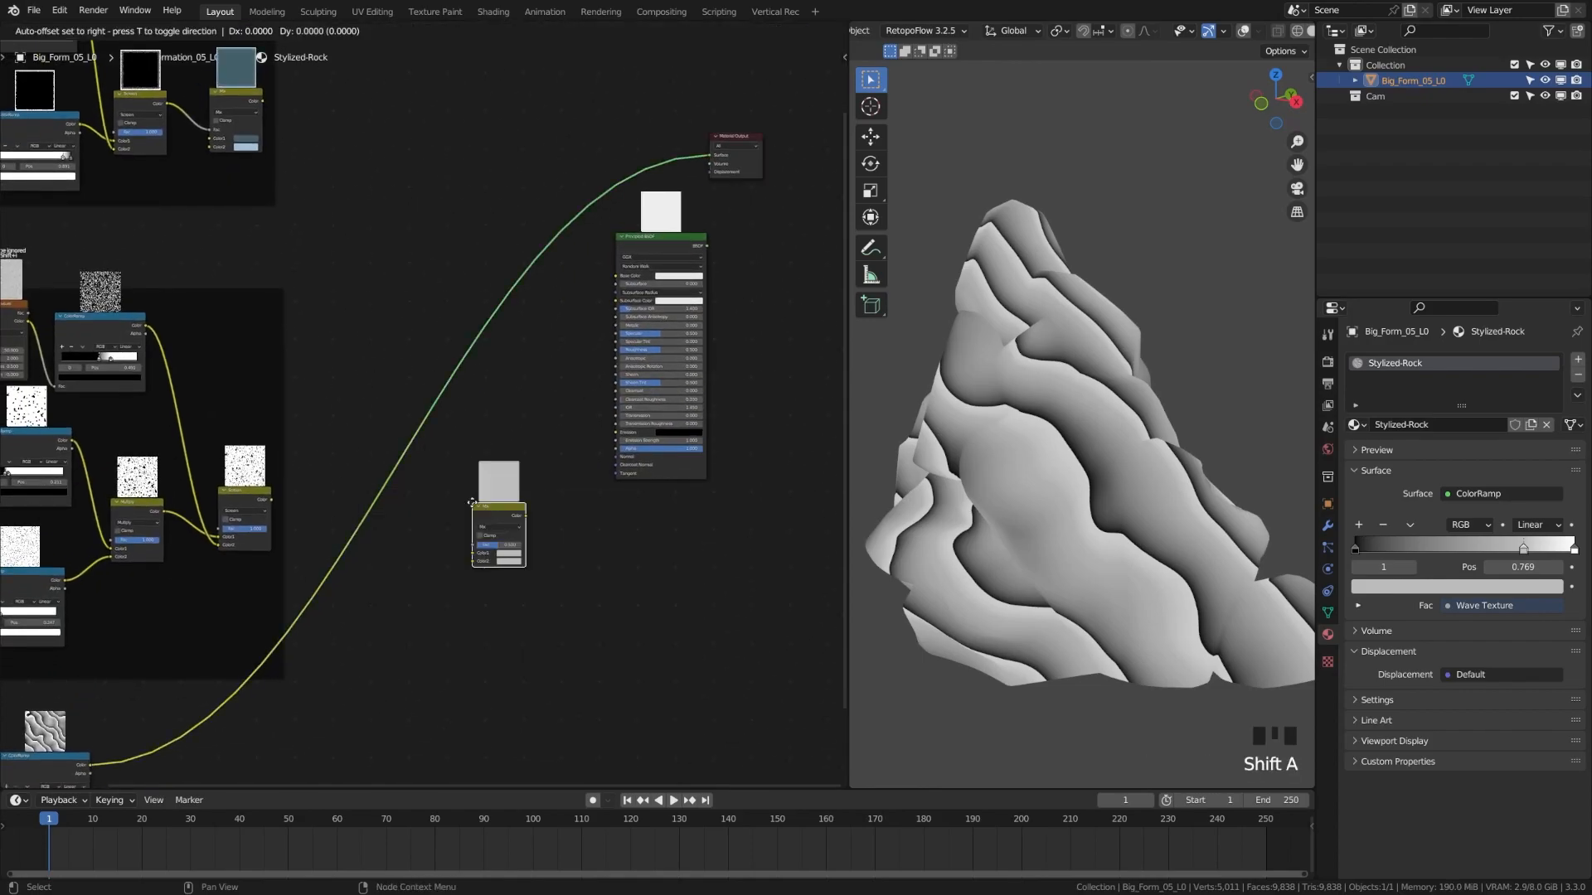
left_click(382, 450)
scroll(298, 558, "up", 9)
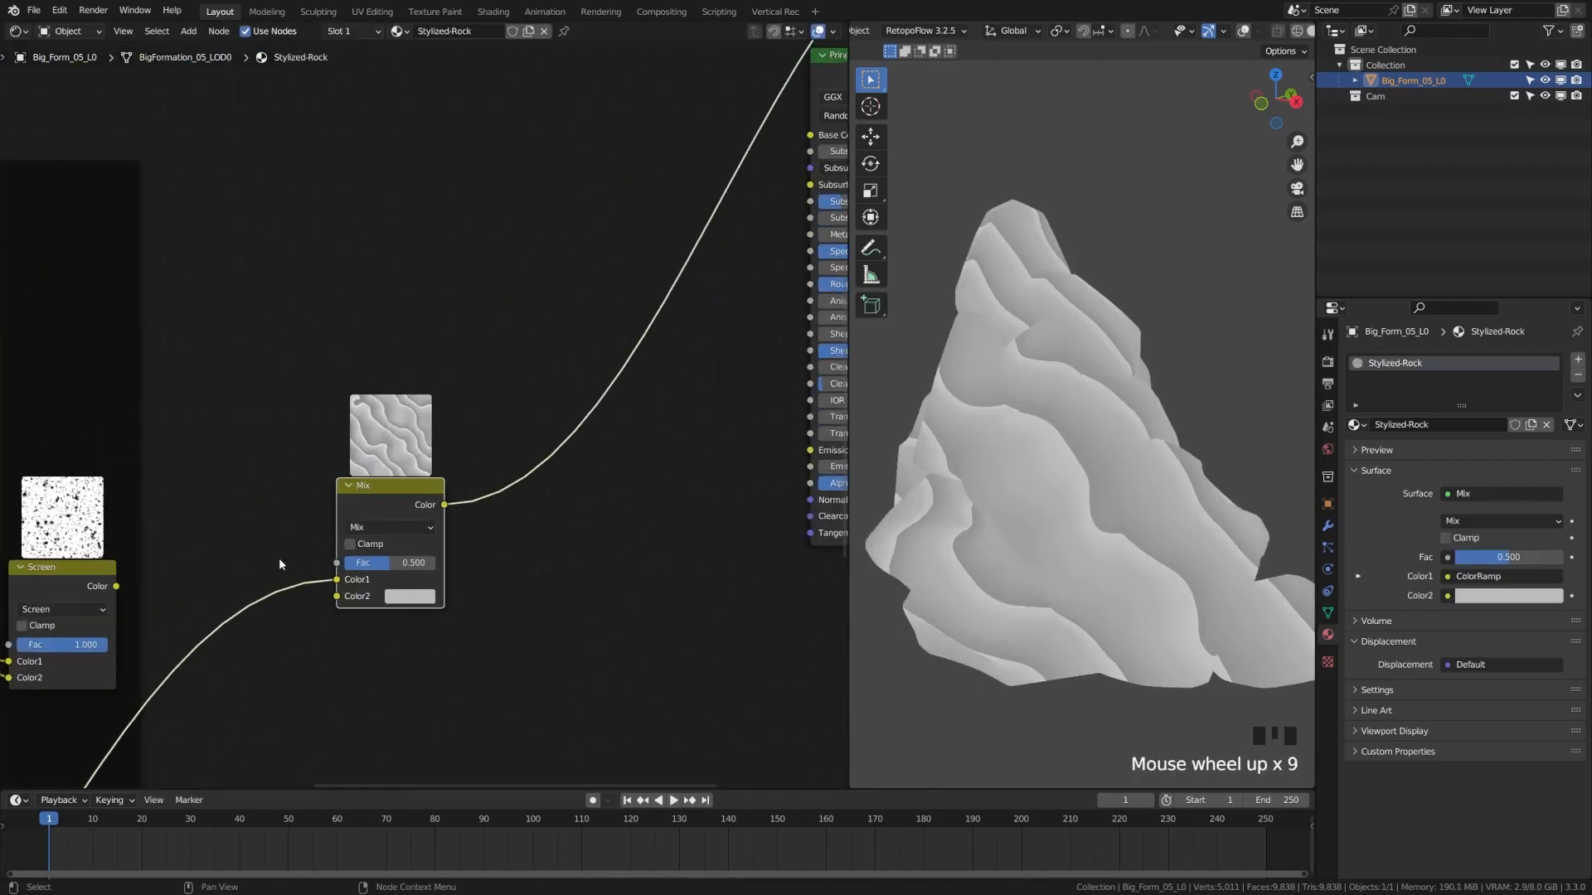
mouse_move(117, 586)
left_mouse_down()
mouse_move(344, 611)
mouse_move(337, 596)
mouse_move(432, 586)
mouse_move(370, 539)
mouse_move(373, 478)
left_mouse_up()
scroll(389, 571, "up", 2)
left_click(367, 551)
left_click(383, 526)
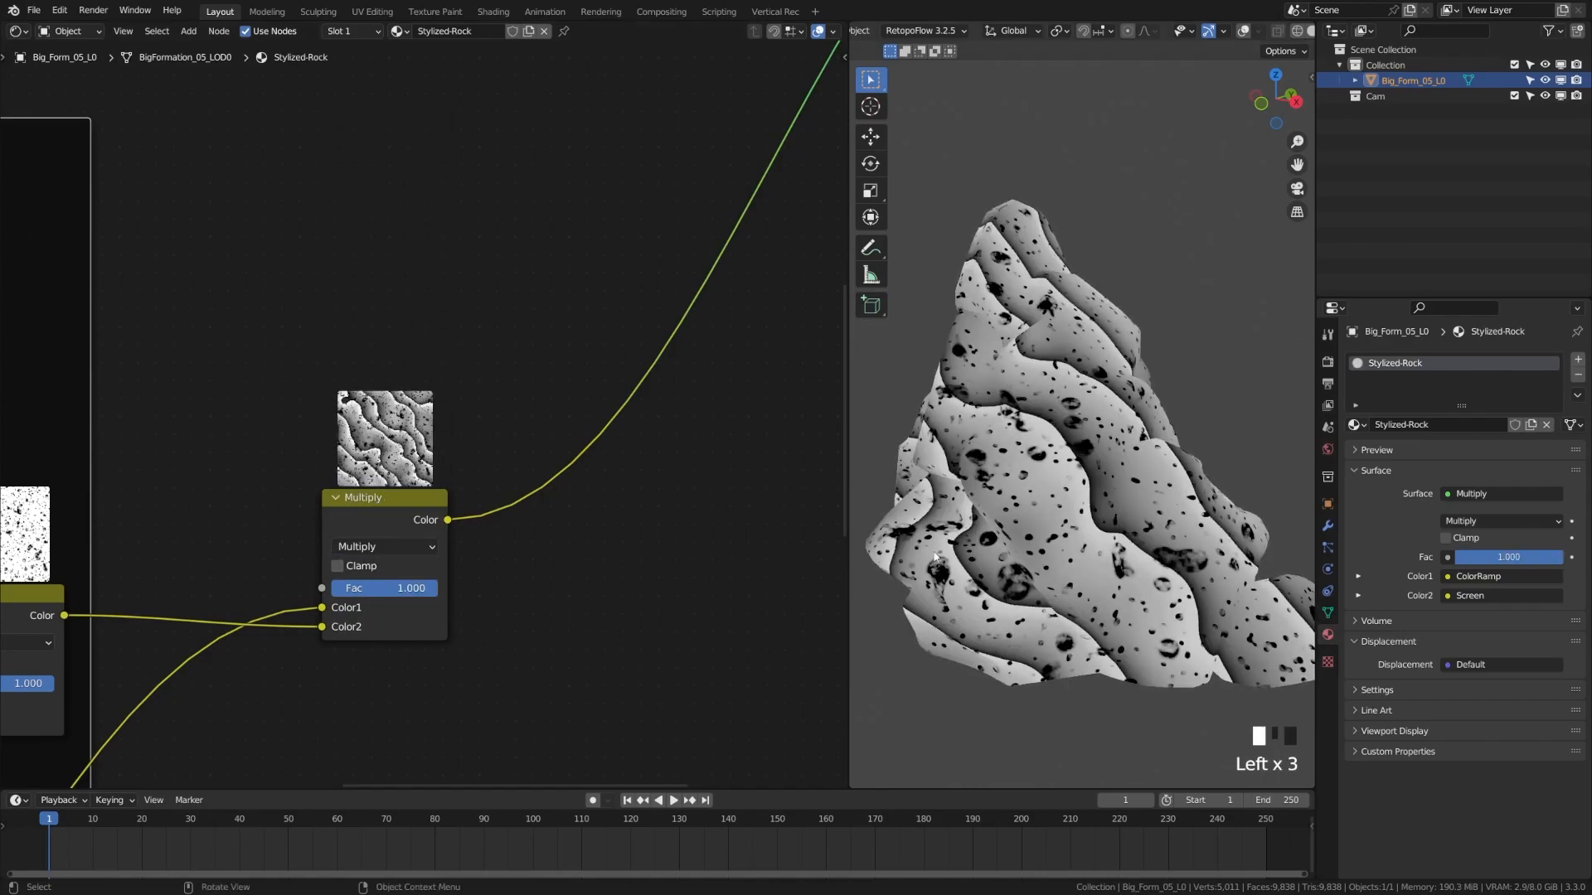
left_click_drag(423, 590, 413, 588)
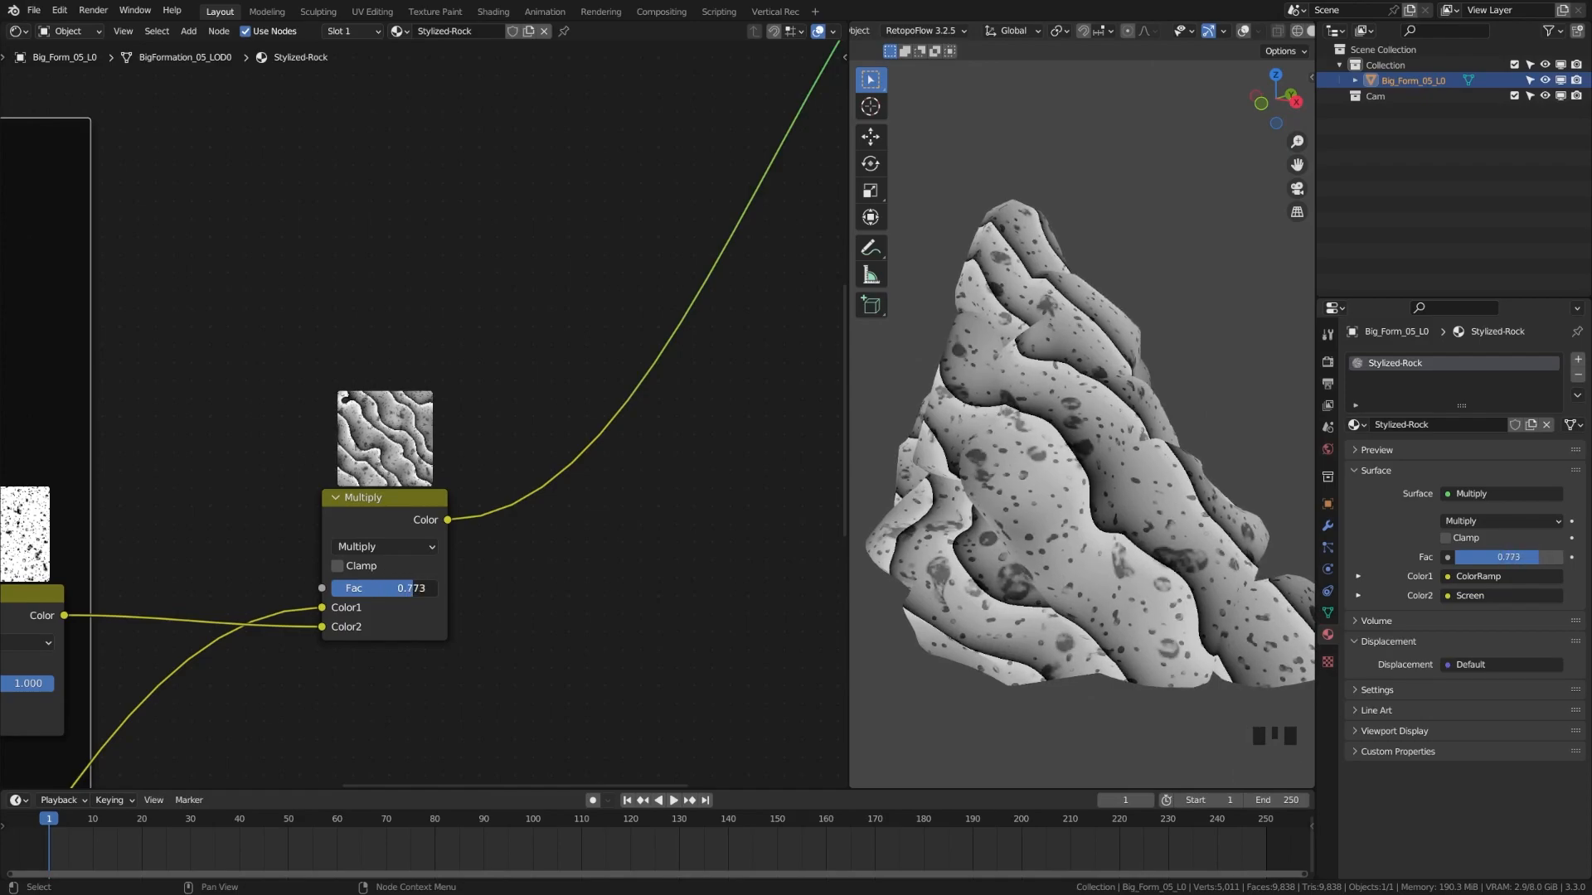
scroll(585, 586, "down", 12)
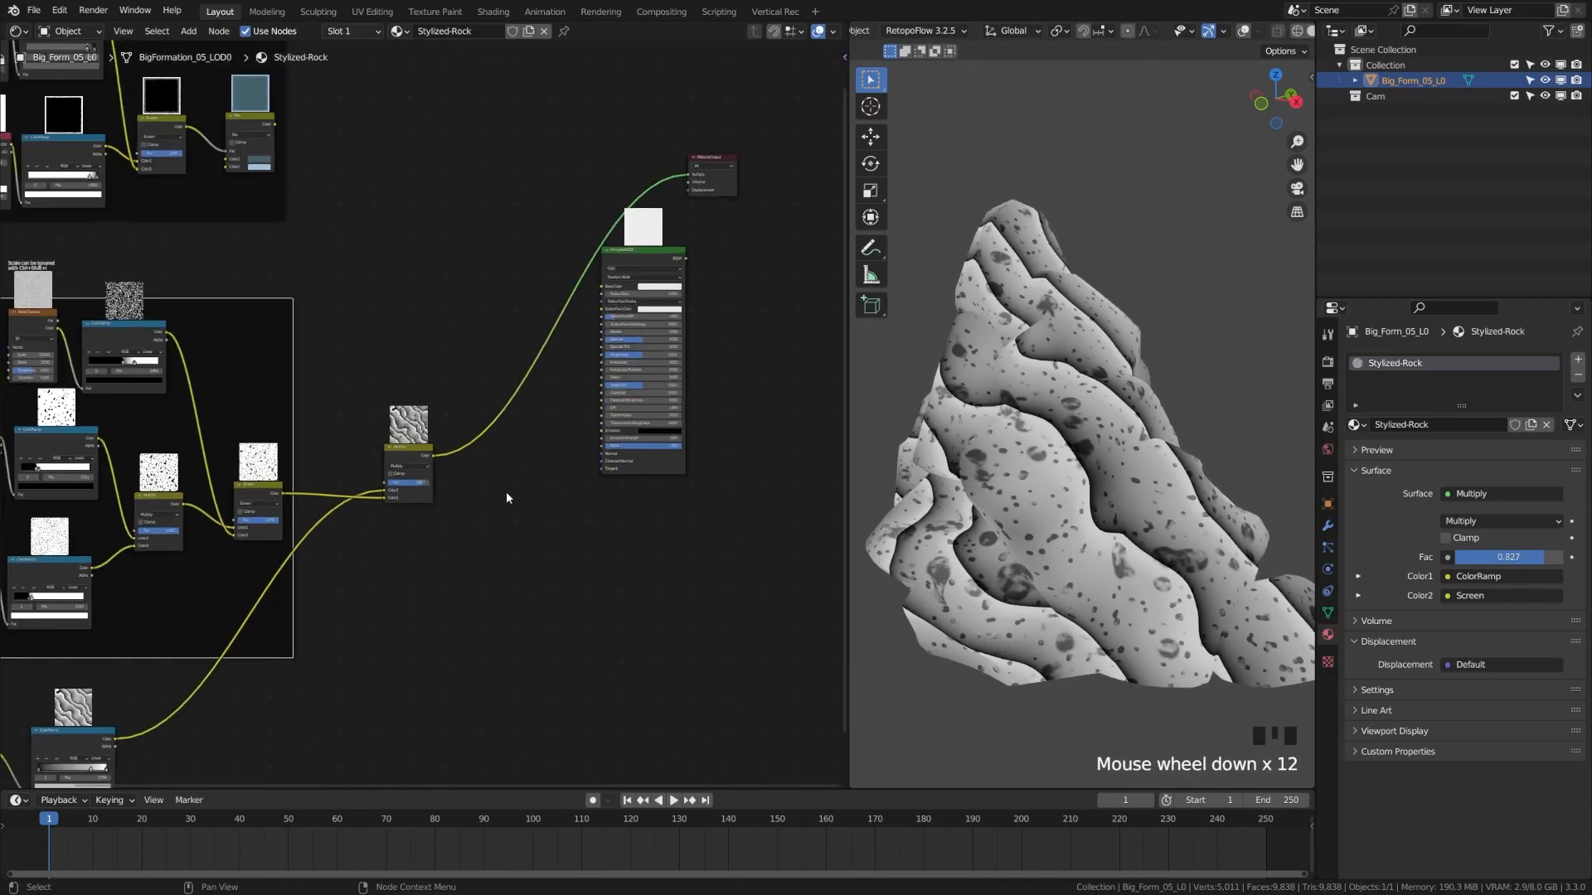
Reposition the Multiply and Material Output nodes and link the Multiply result to BSDF Roughness
middle_click_drag(418, 433, 435, 558)
left_click_drag(435, 558, 392, 533)
middle_click_drag(459, 552, 288, 545)
scroll(543, 246, "down", 1)
left_click(542, 246)
key("g")
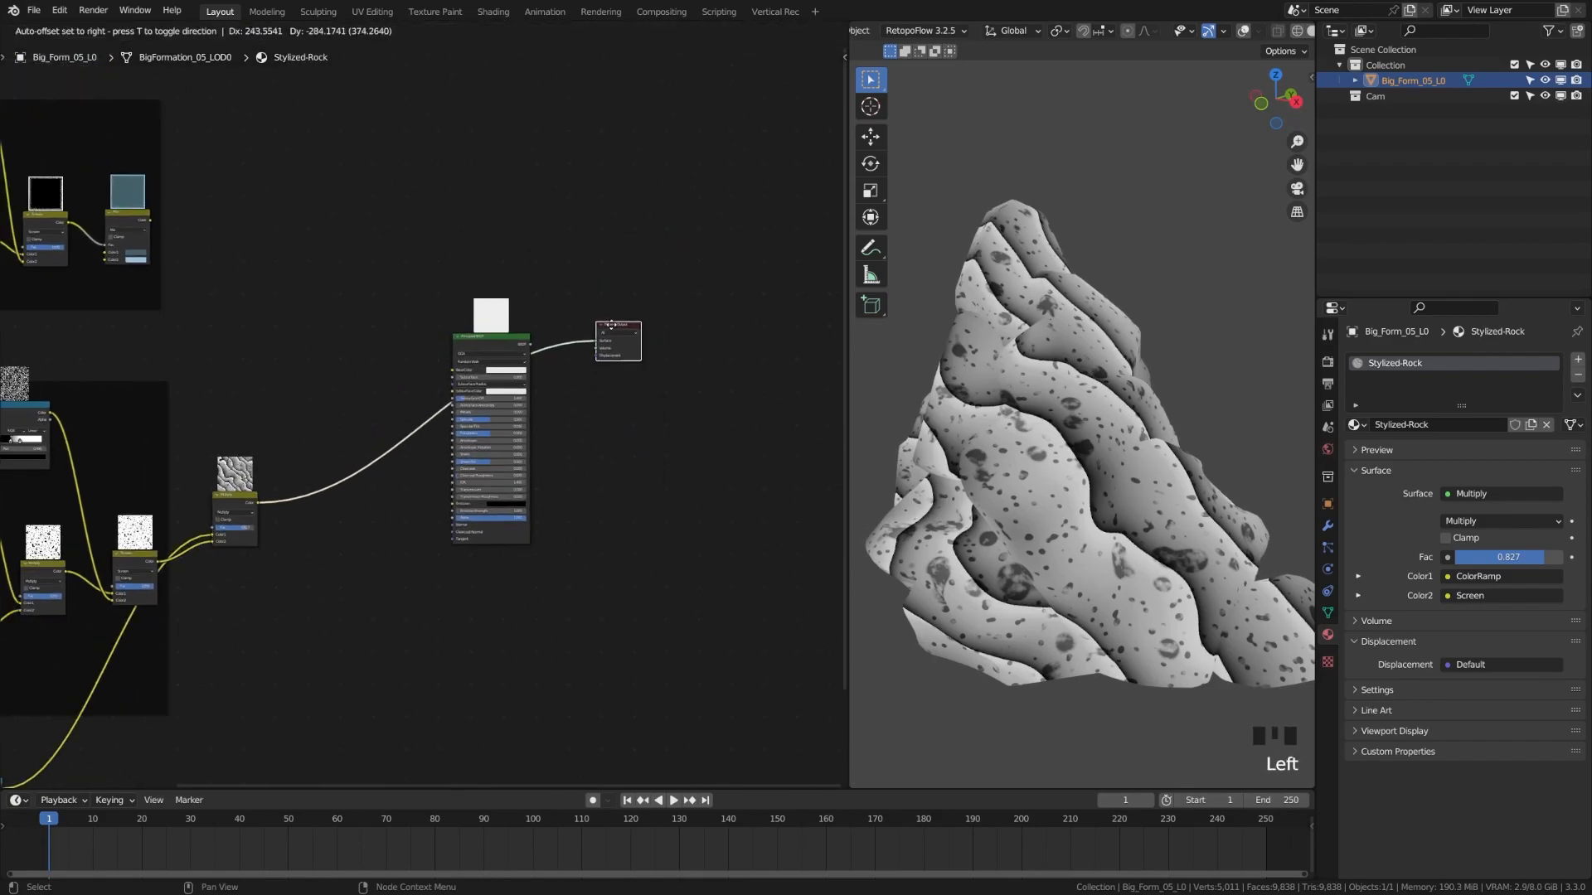
left_click(603, 322)
scroll(422, 414, "up", 6)
left_click_drag(157, 556, 469, 444)
left_click(382, 623)
Add a Displacement node with Height from the Multiply result and reconnect BSDF to Surface
key("shift+a")
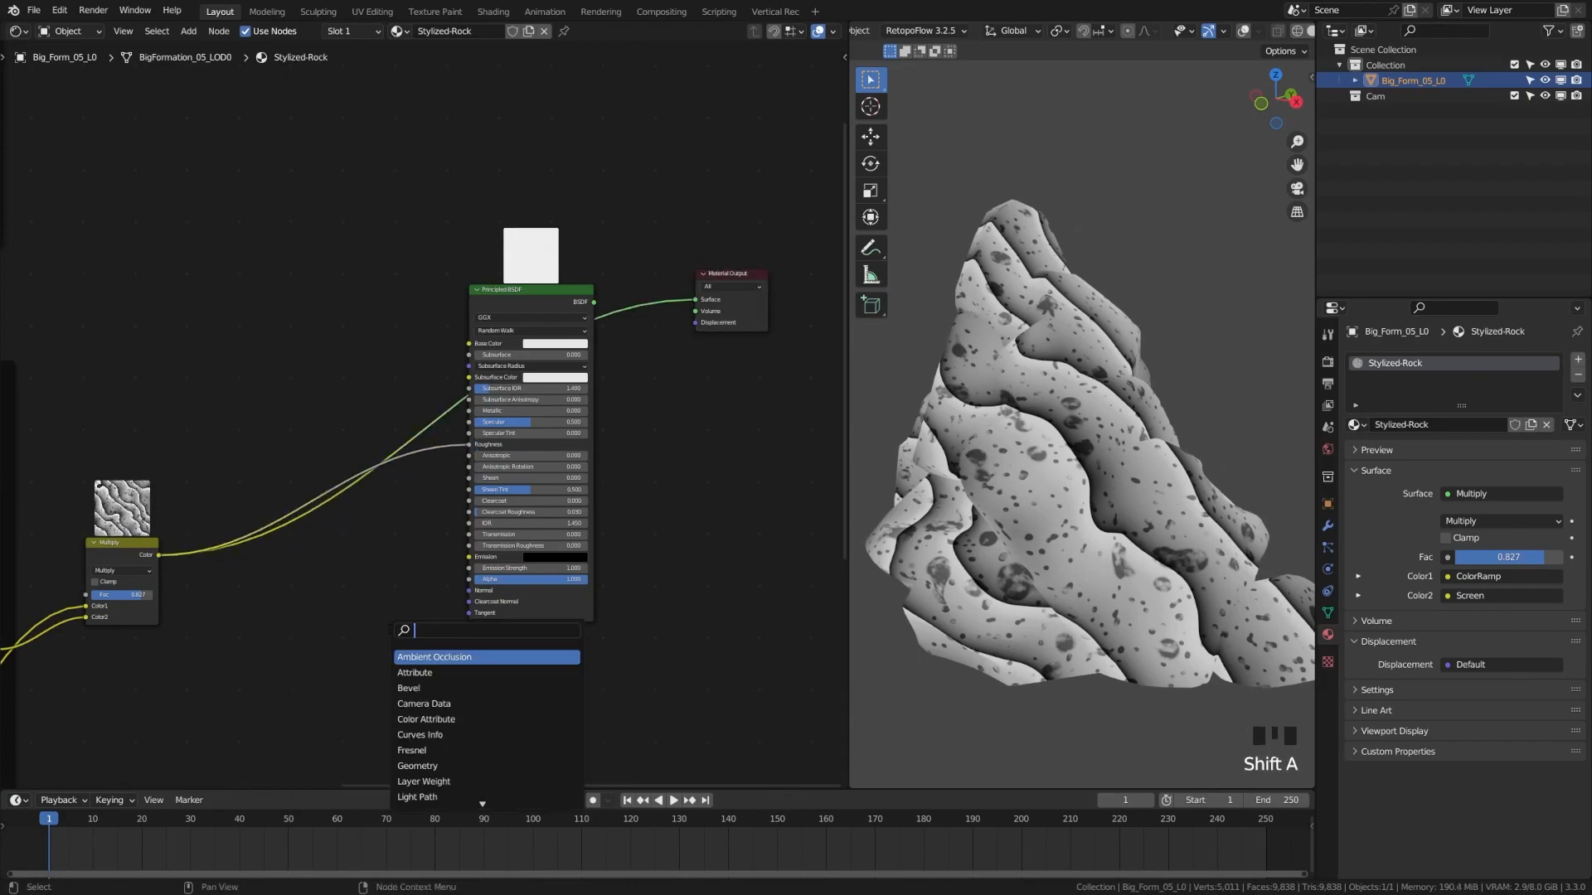
type("disp")
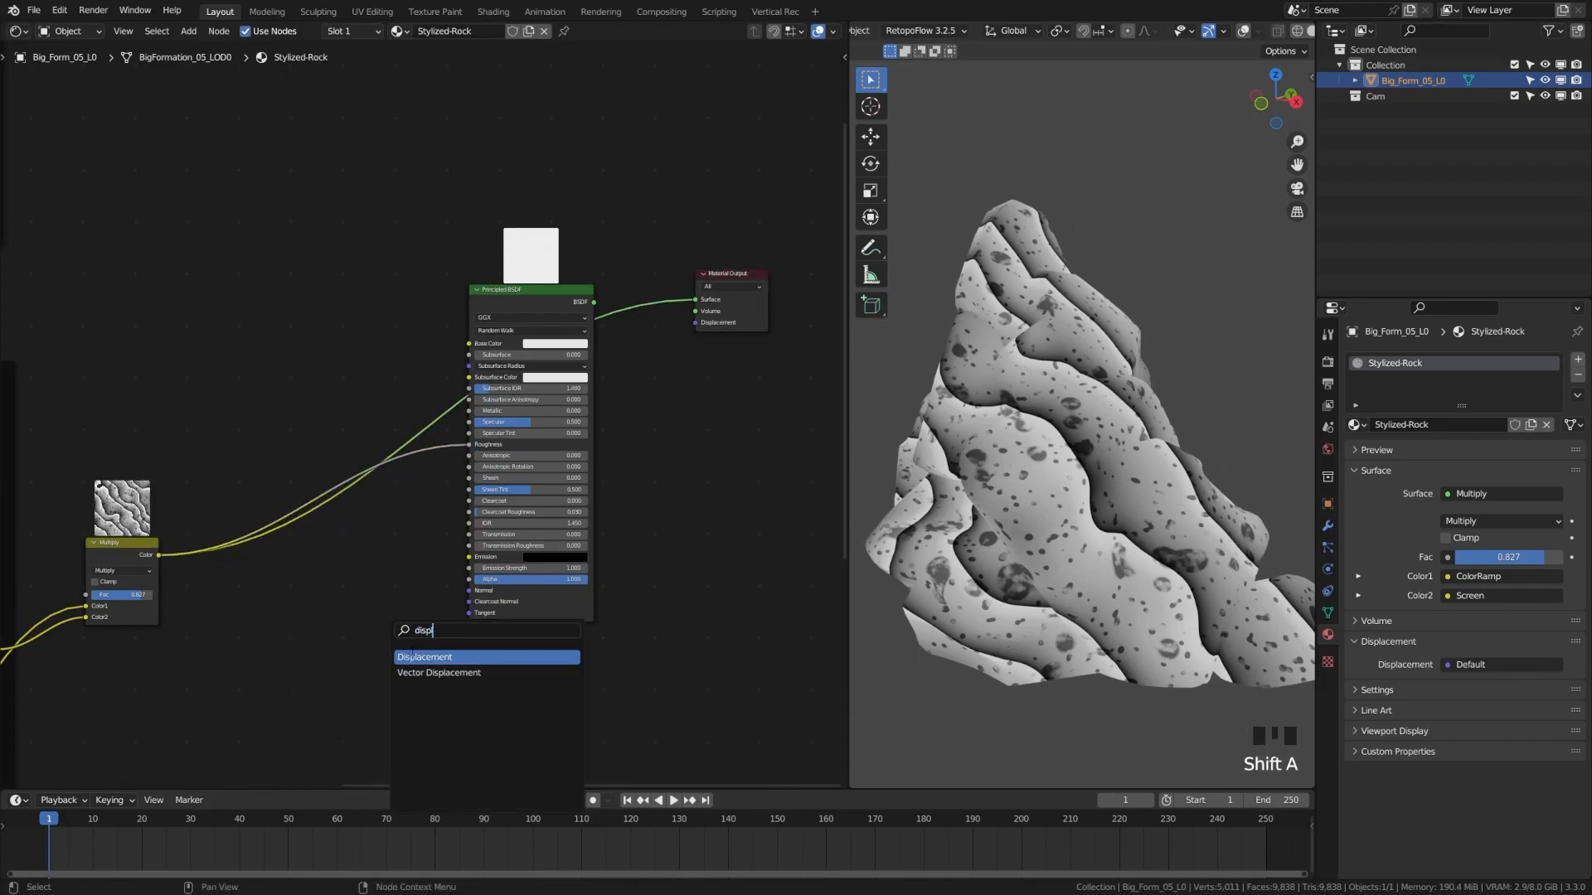
key("Return")
left_click(499, 648)
left_click_drag(159, 557, 696, 322)
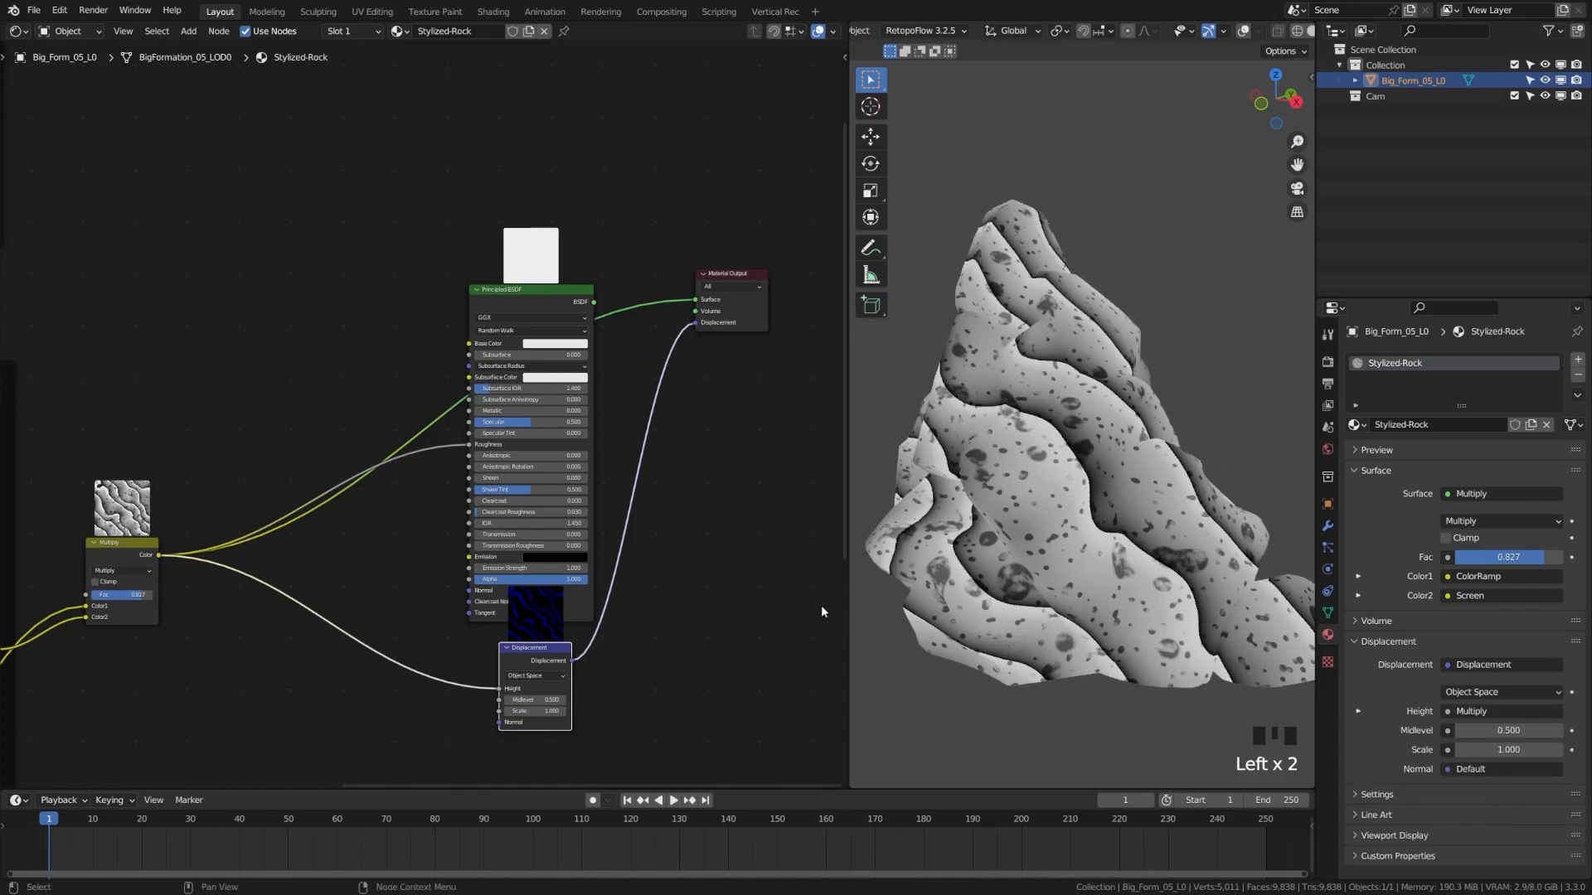
left_click_drag(547, 657, 553, 707)
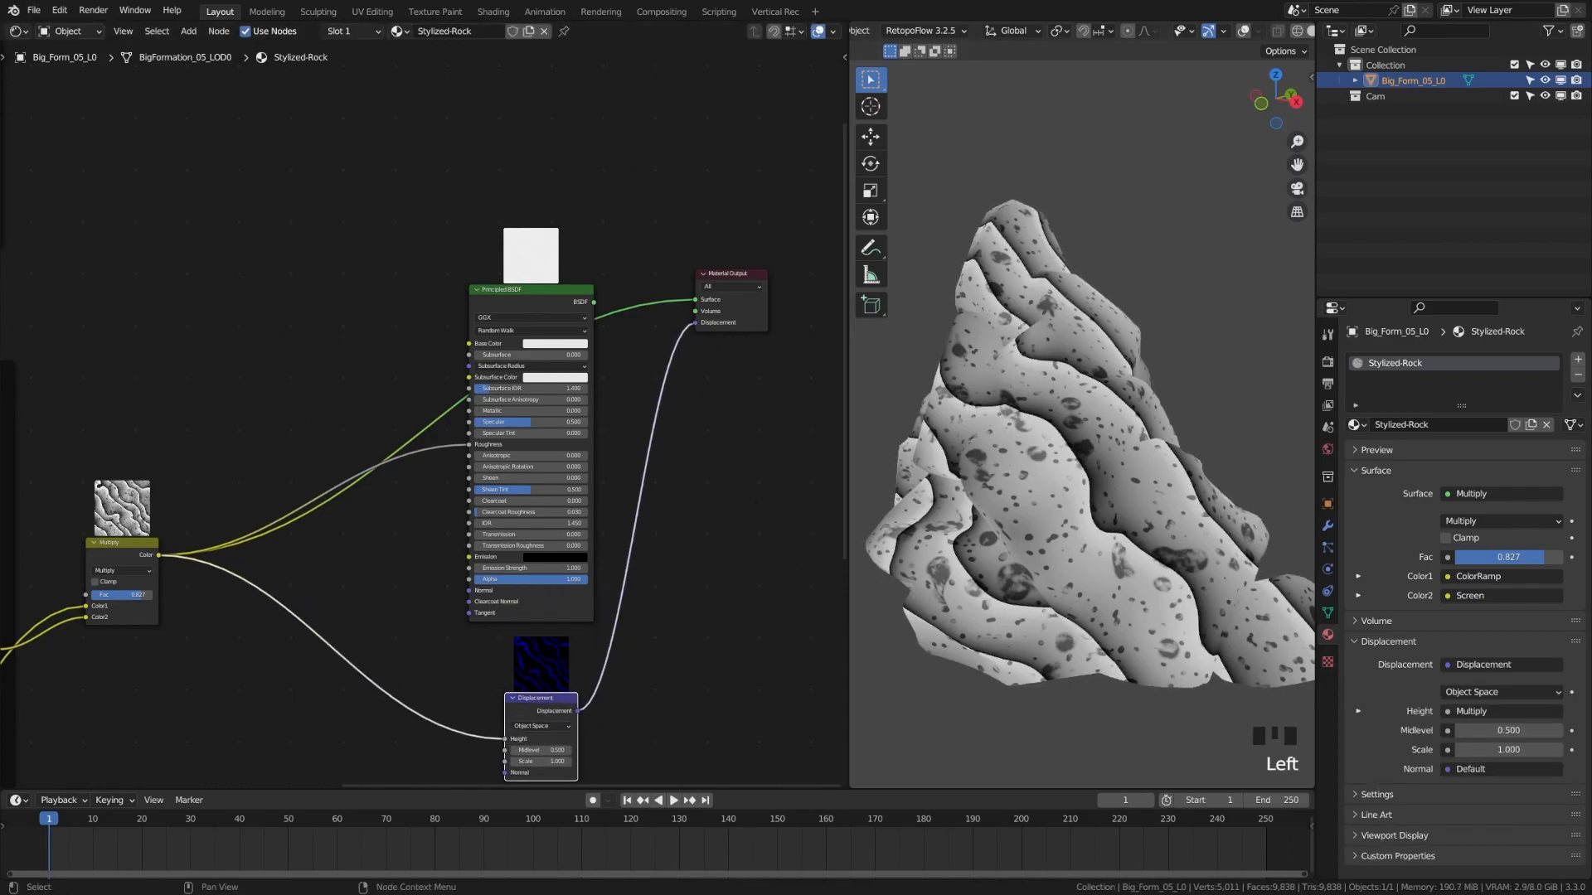
key("ctrl+z")
left_click_drag(592, 309, 699, 302)
left_click_drag(547, 299, 547, 290)
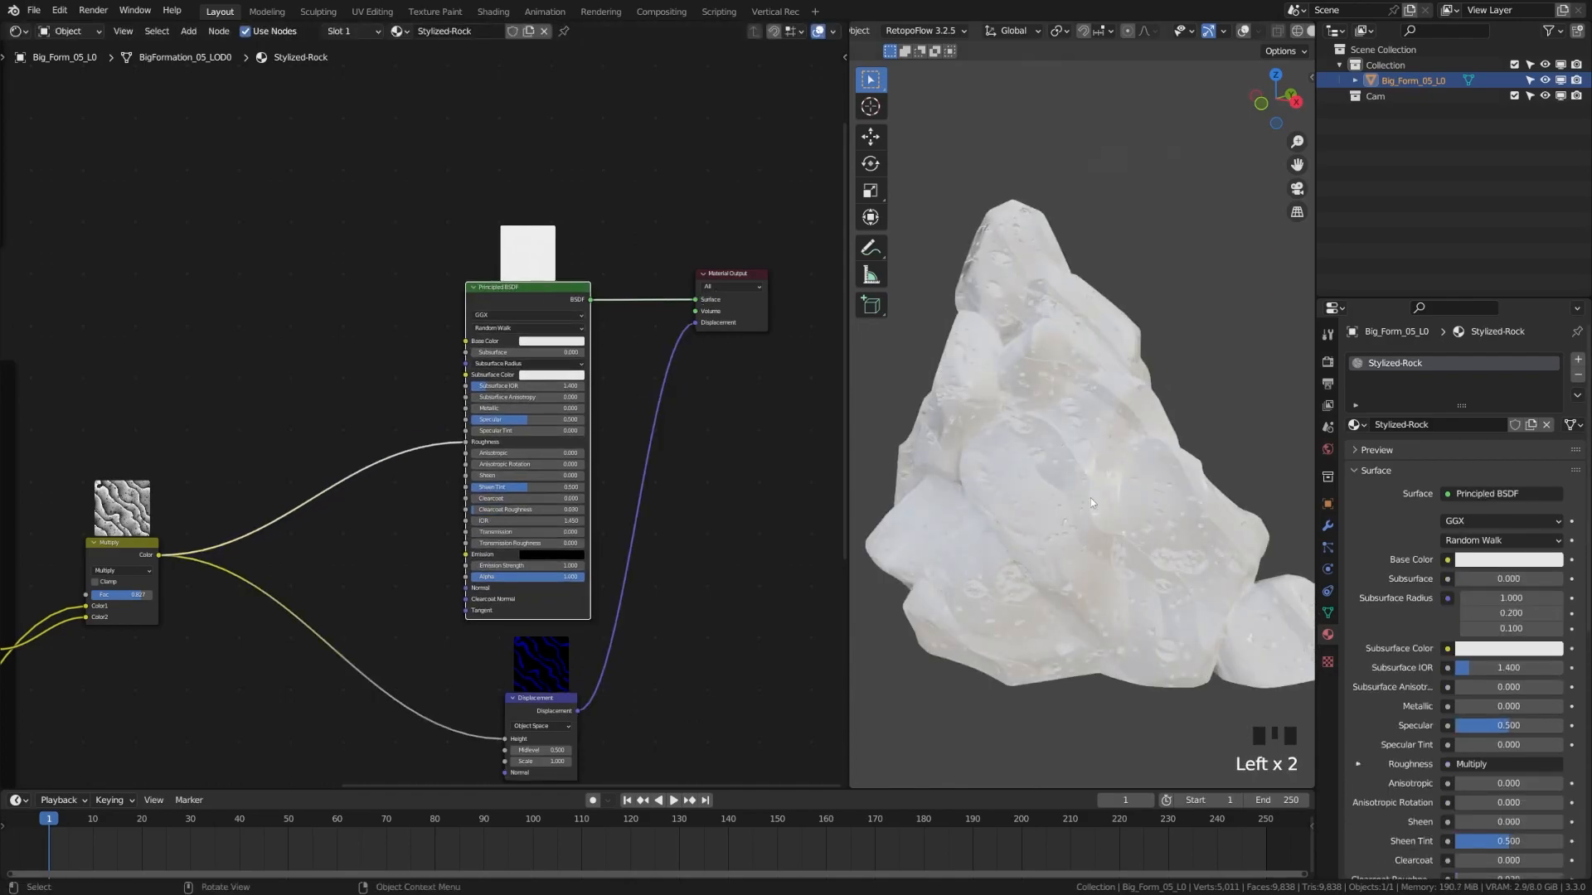
Add a new Mix node wired from the blue-tinted Mix output
middle_click_drag(1108, 568, 977, 566)
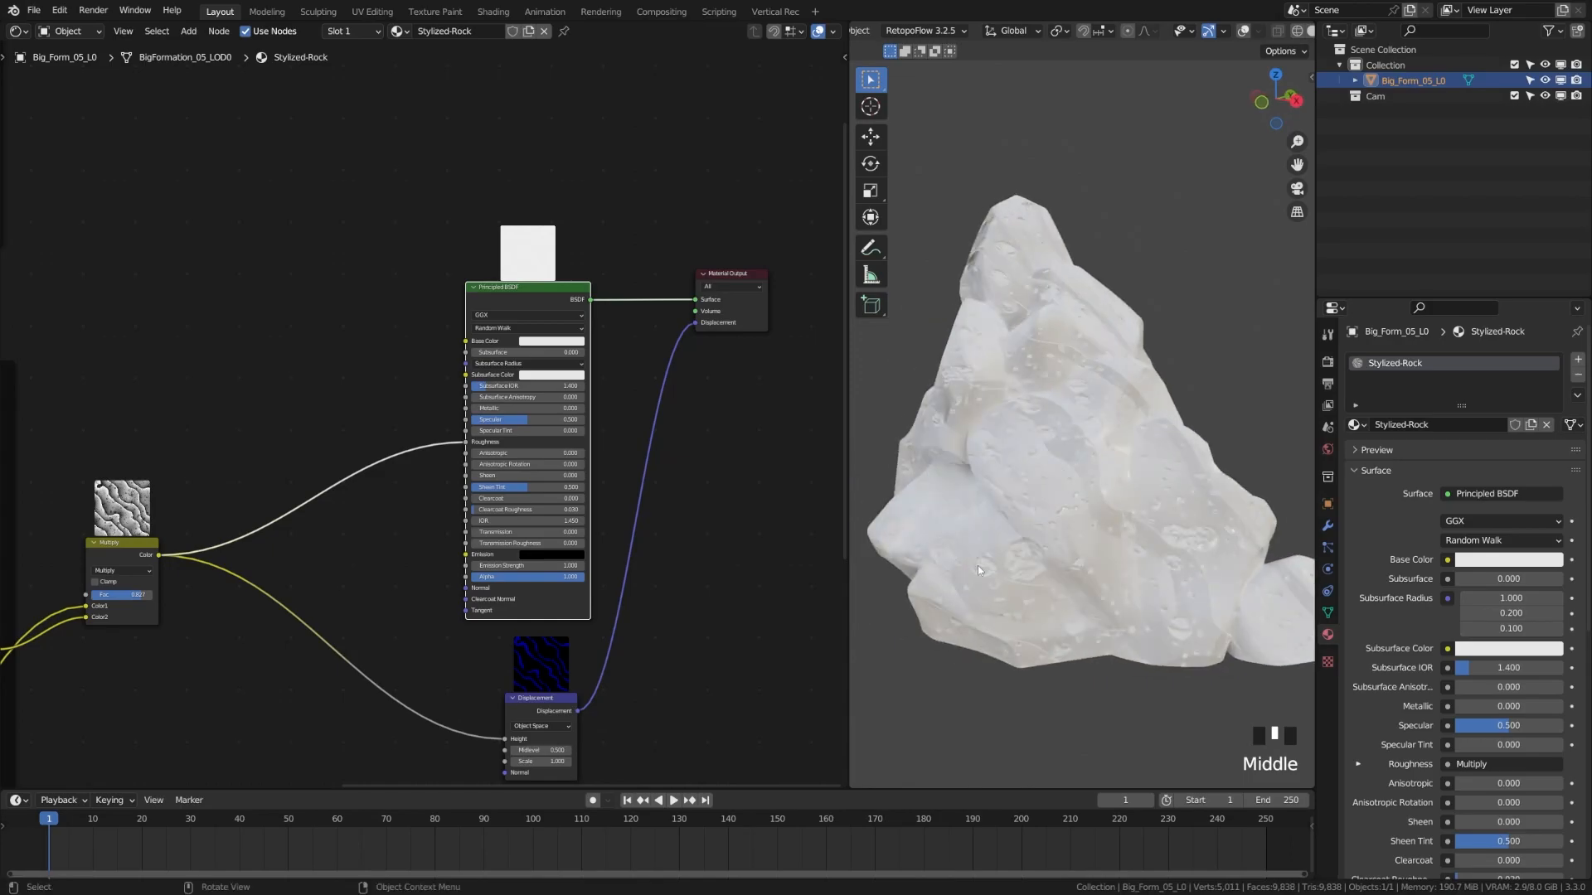
middle_click_drag(226, 443, 392, 491)
scroll(404, 495, "up", 3)
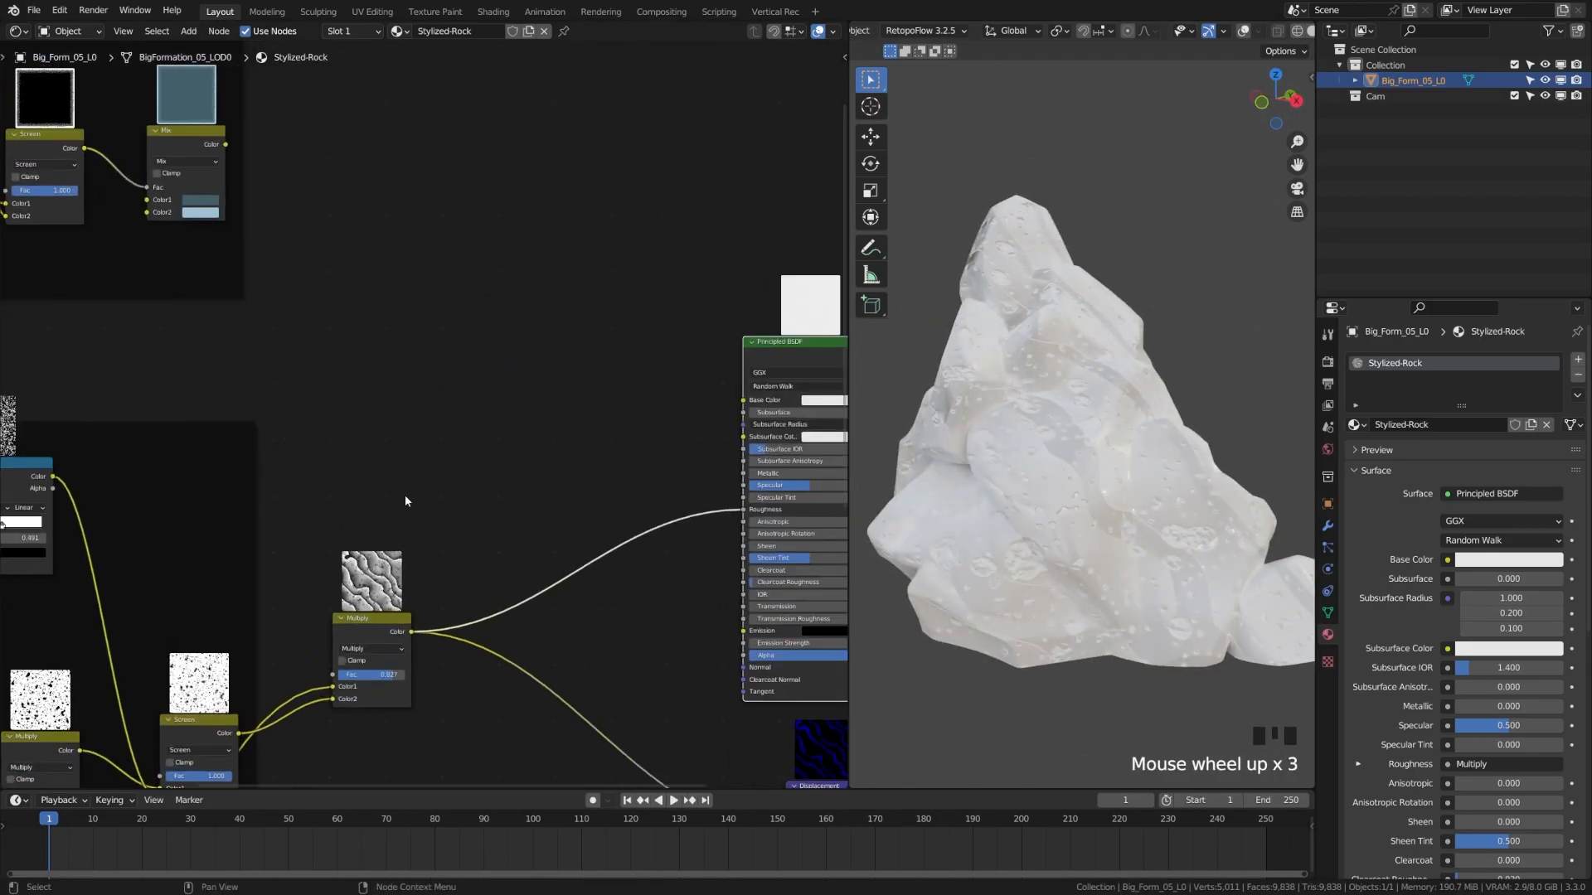
middle_click_drag(301, 294, 243, 178)
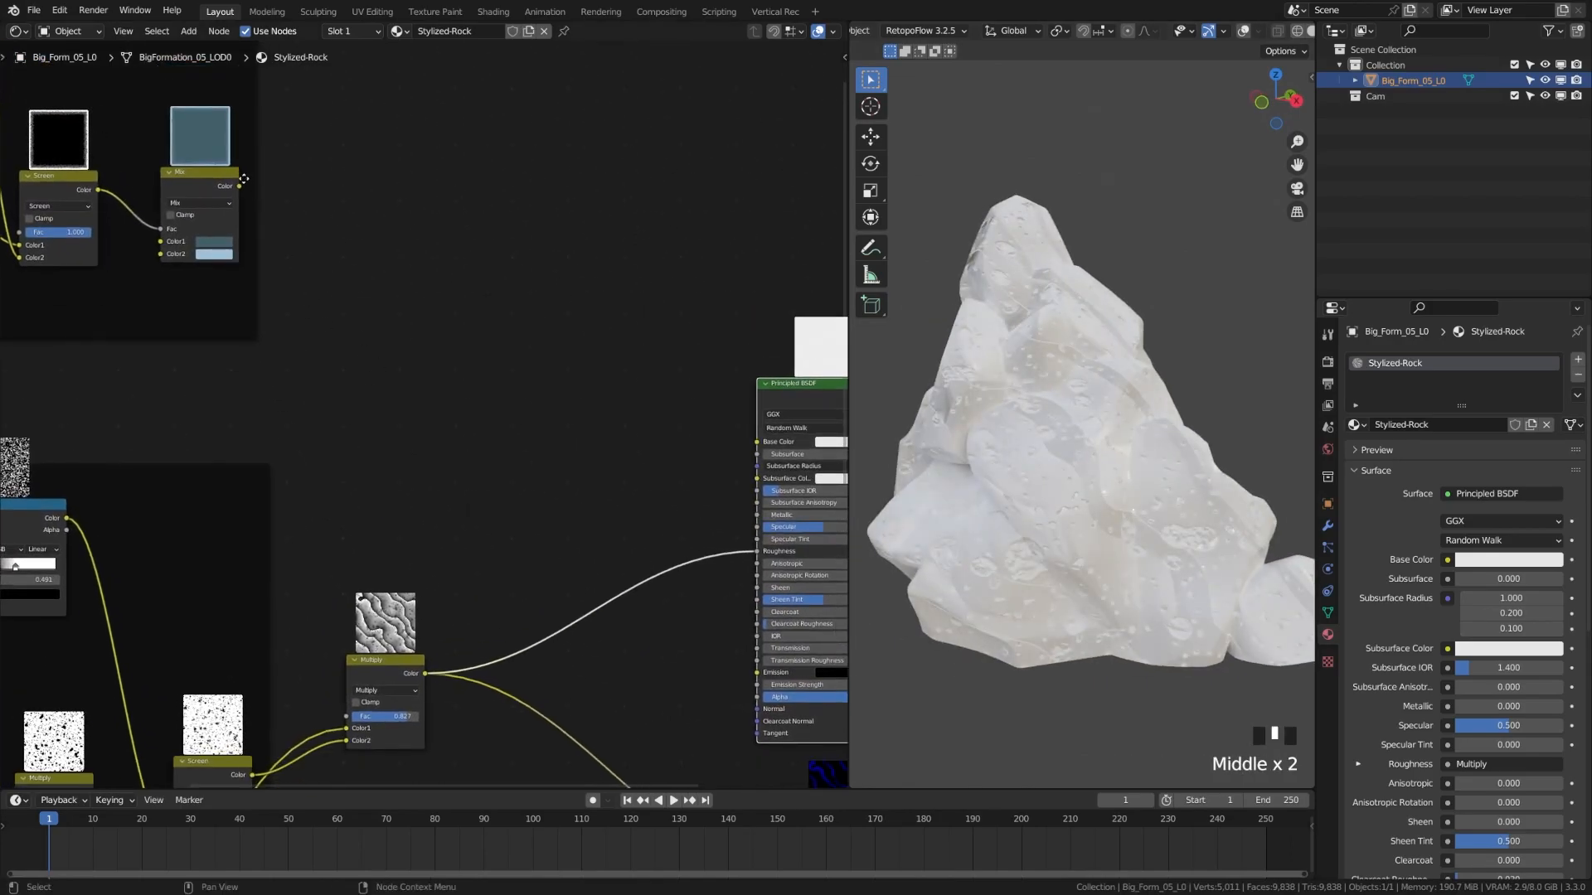
left_click_drag(240, 187, 509, 474)
type("mix")
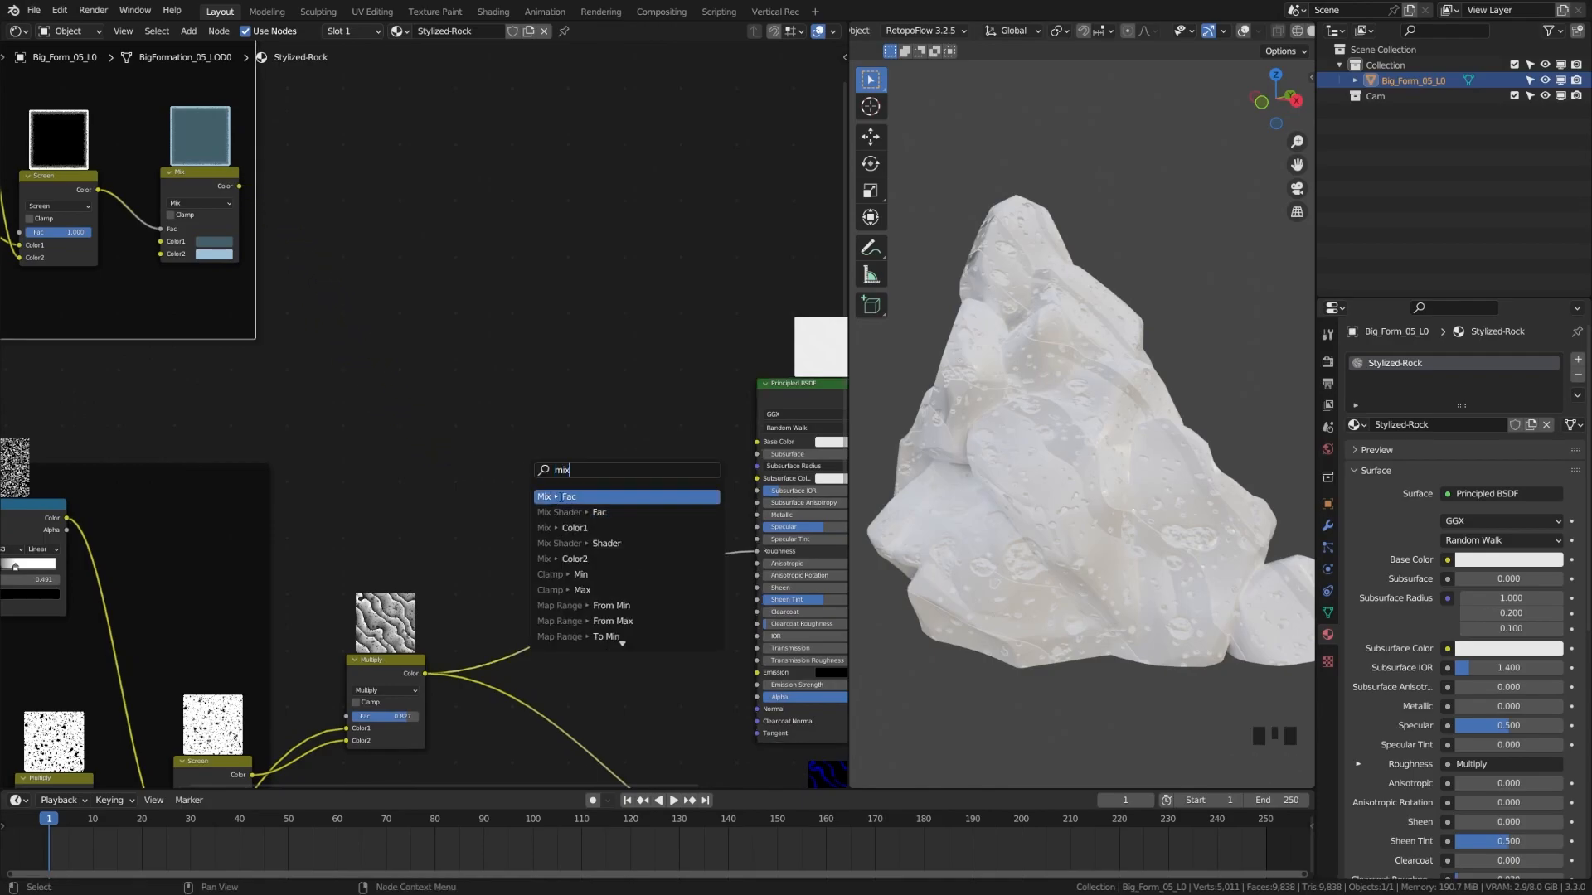
key("Return")
Route the tint into Color1, set the blend to Multiply with Clamp off and Fac 0.4
left_click_drag(535, 495, 535, 503)
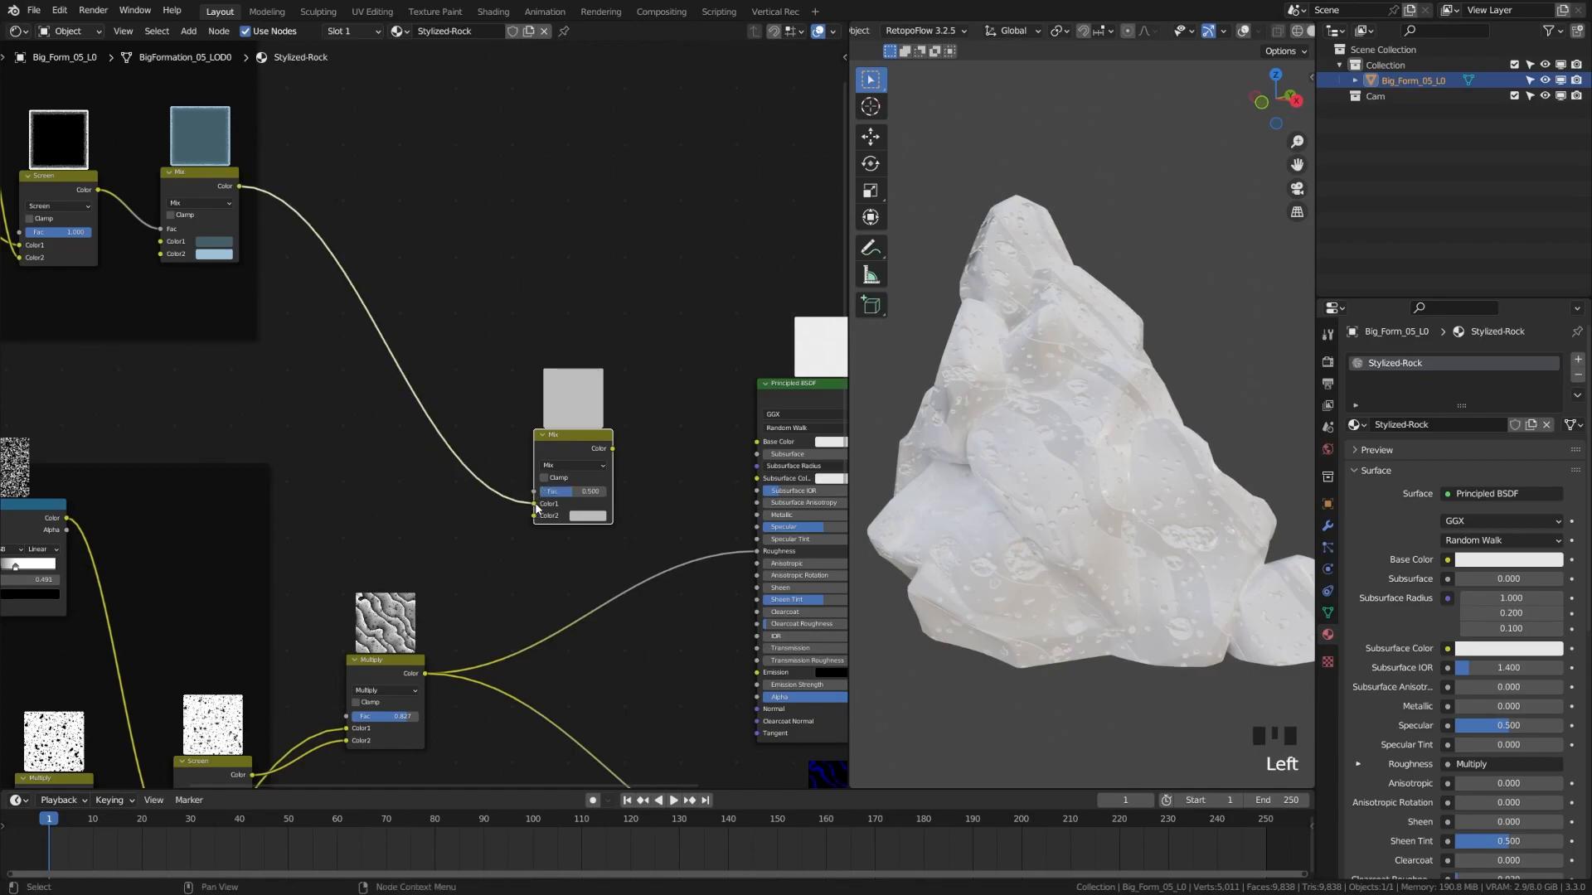
left_click_drag(424, 673, 757, 441)
scroll(614, 478, "up", 5)
left_click(609, 488)
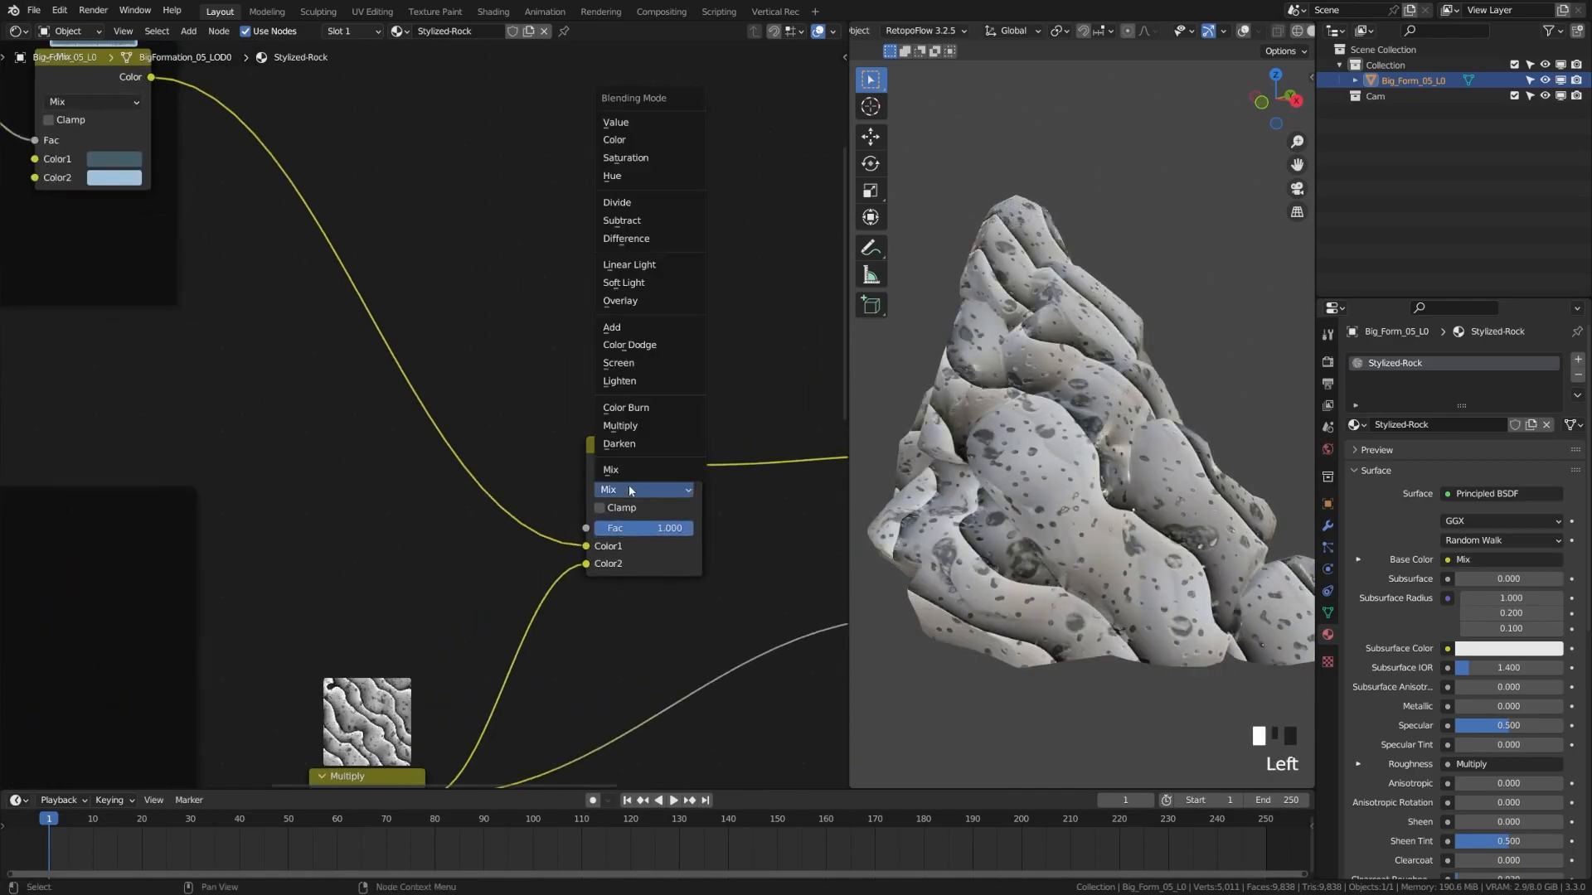
left_click(631, 507)
left_click(635, 490)
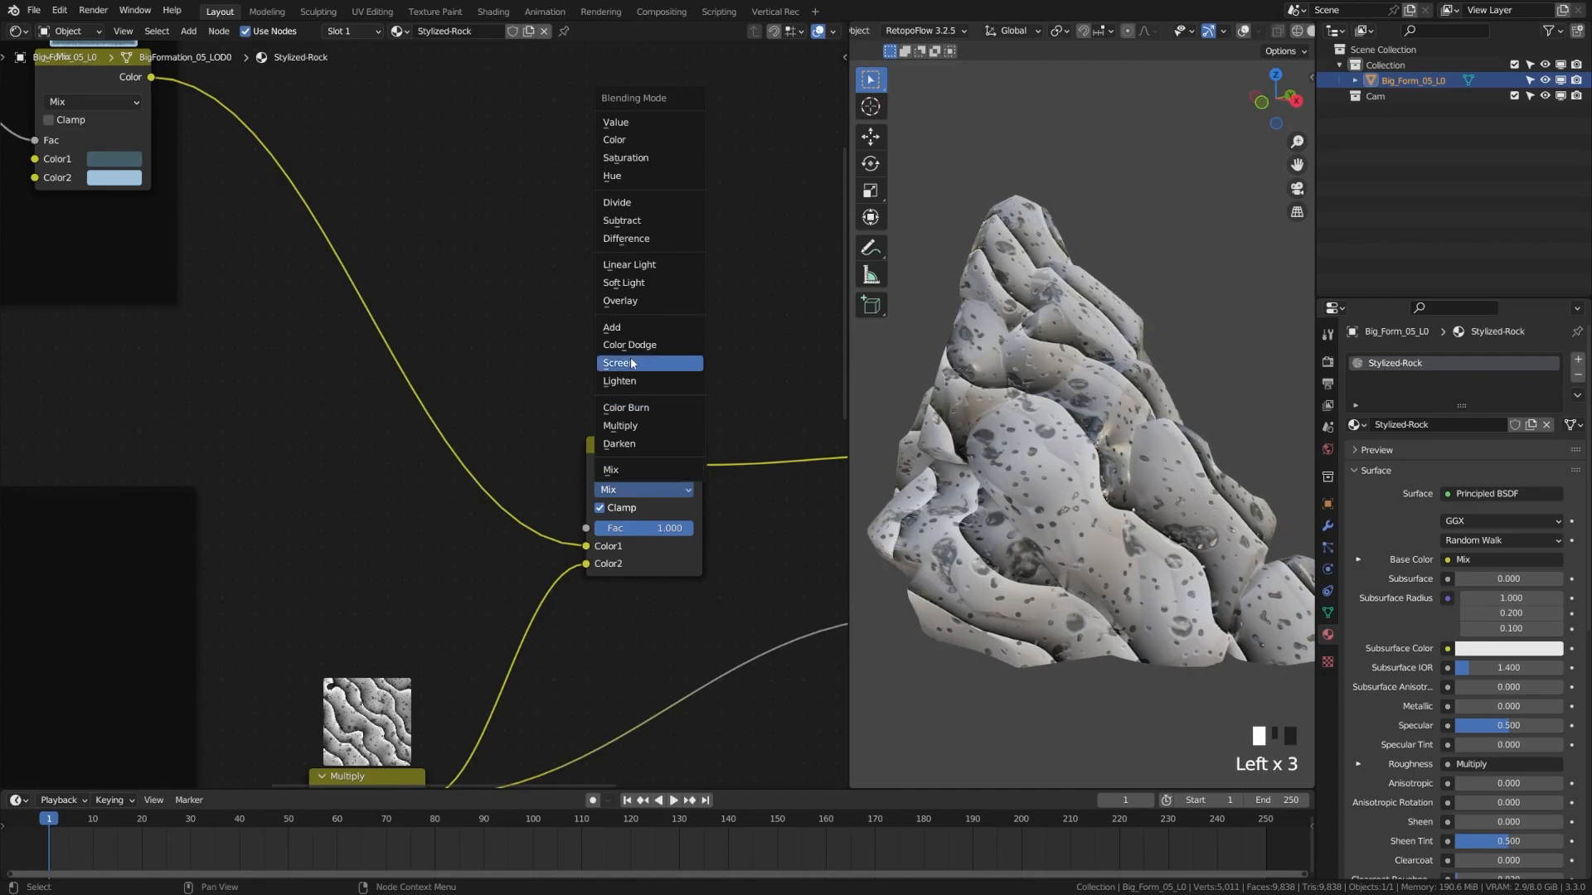
left_click(638, 425)
left_click(600, 509)
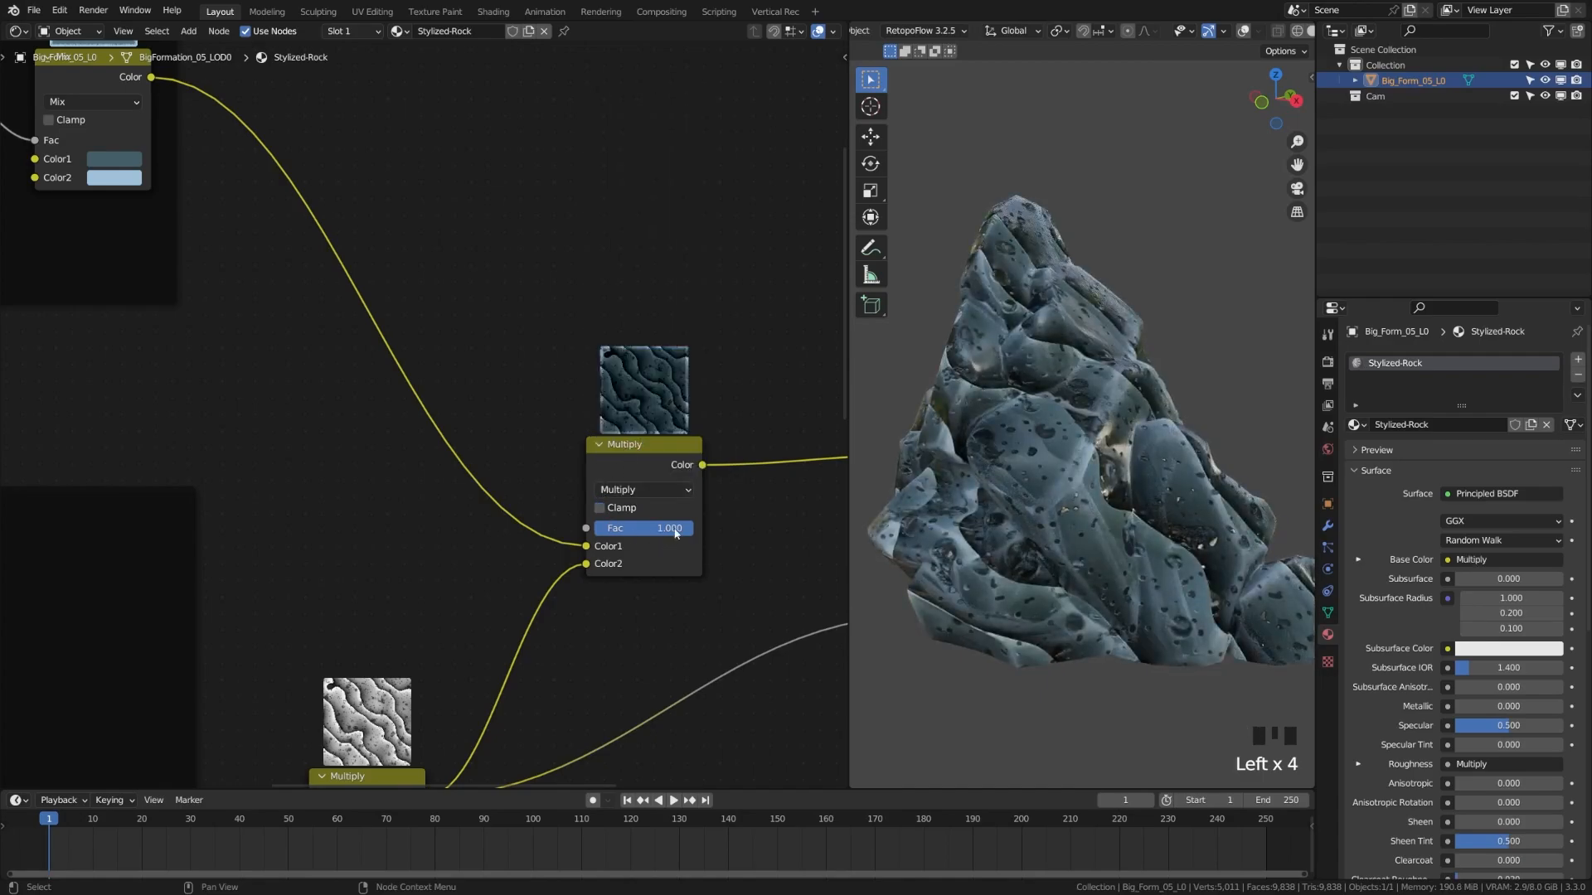
left_click_drag(688, 528, 630, 528)
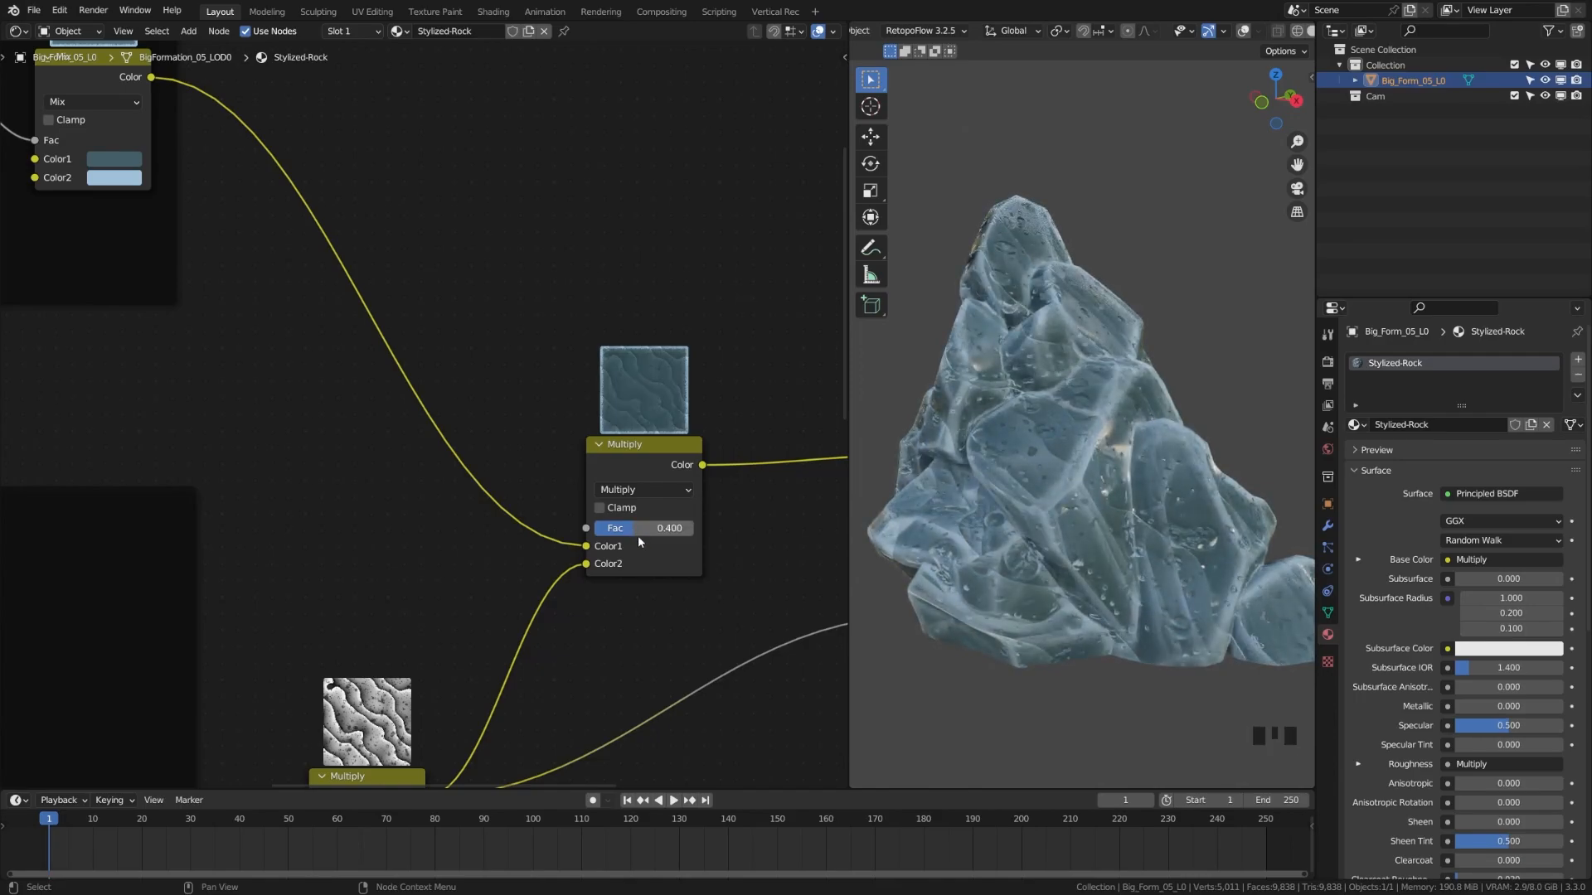
middle_click_drag(650, 598, 429, 449)
middle_click_drag(458, 477, 461, 474)
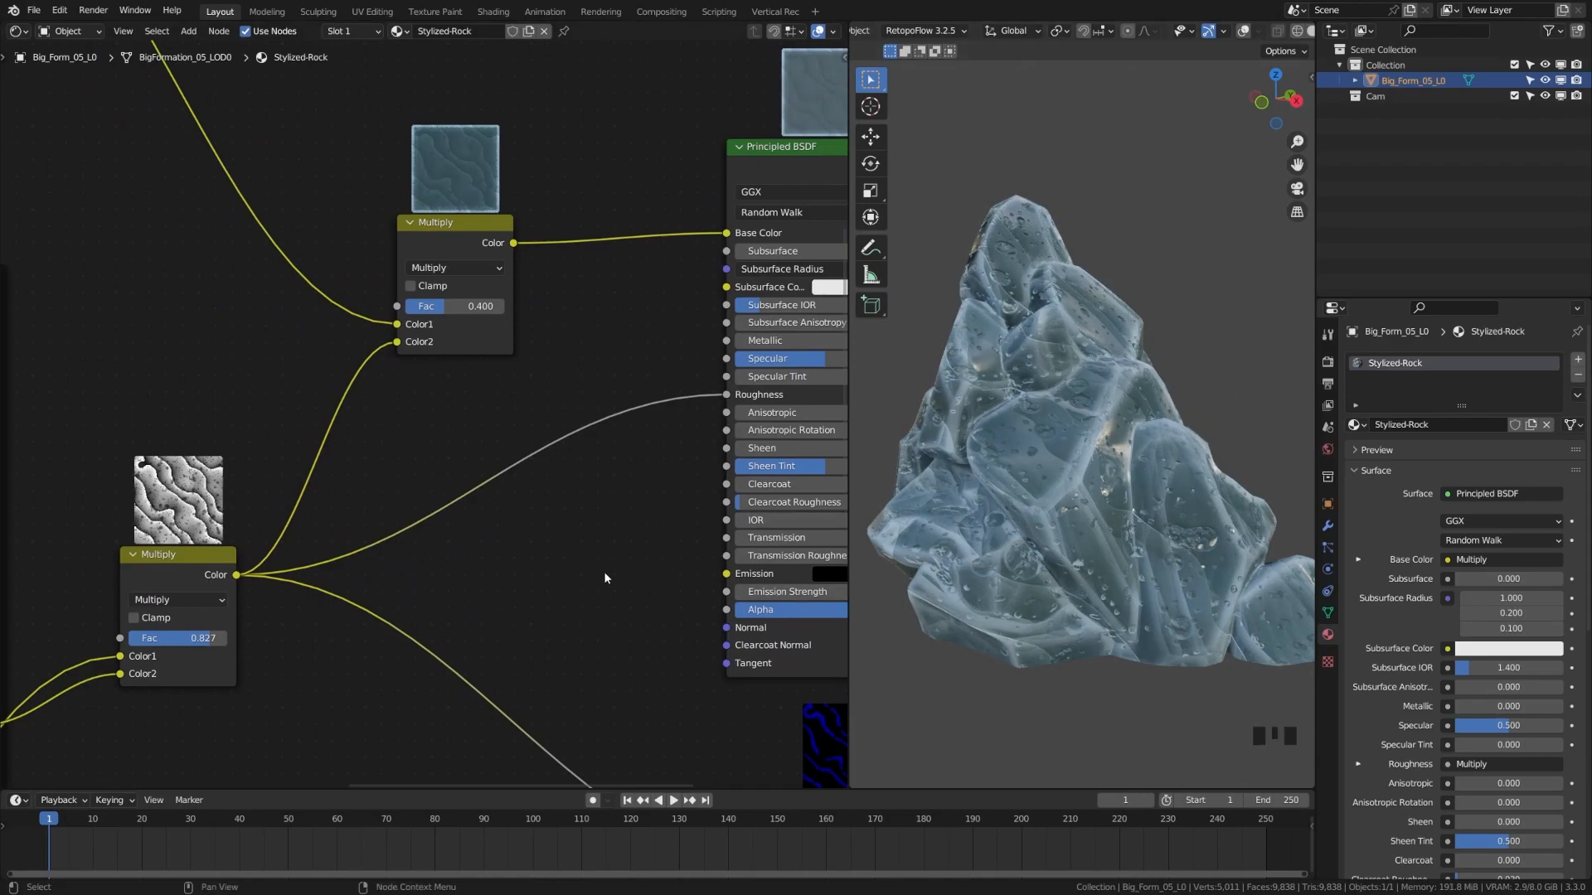
Insert a ColorRamp node into the link feeding Roughness
middle_click_drag(581, 535, 540, 502)
key("shift+a")
left_click(540, 507)
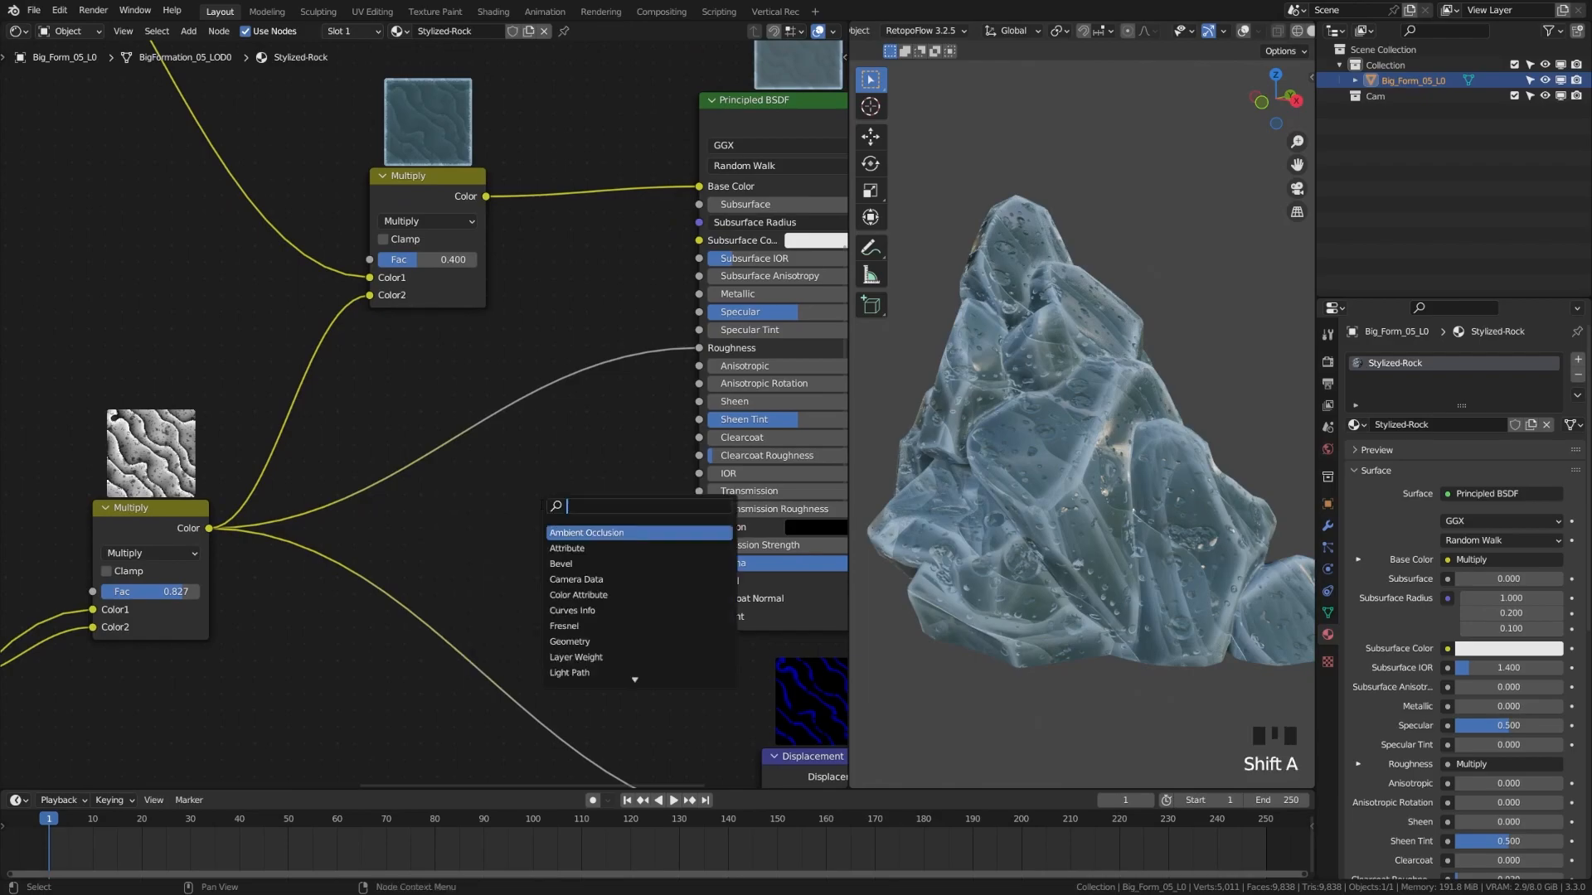
type("ramp")
key("Return")
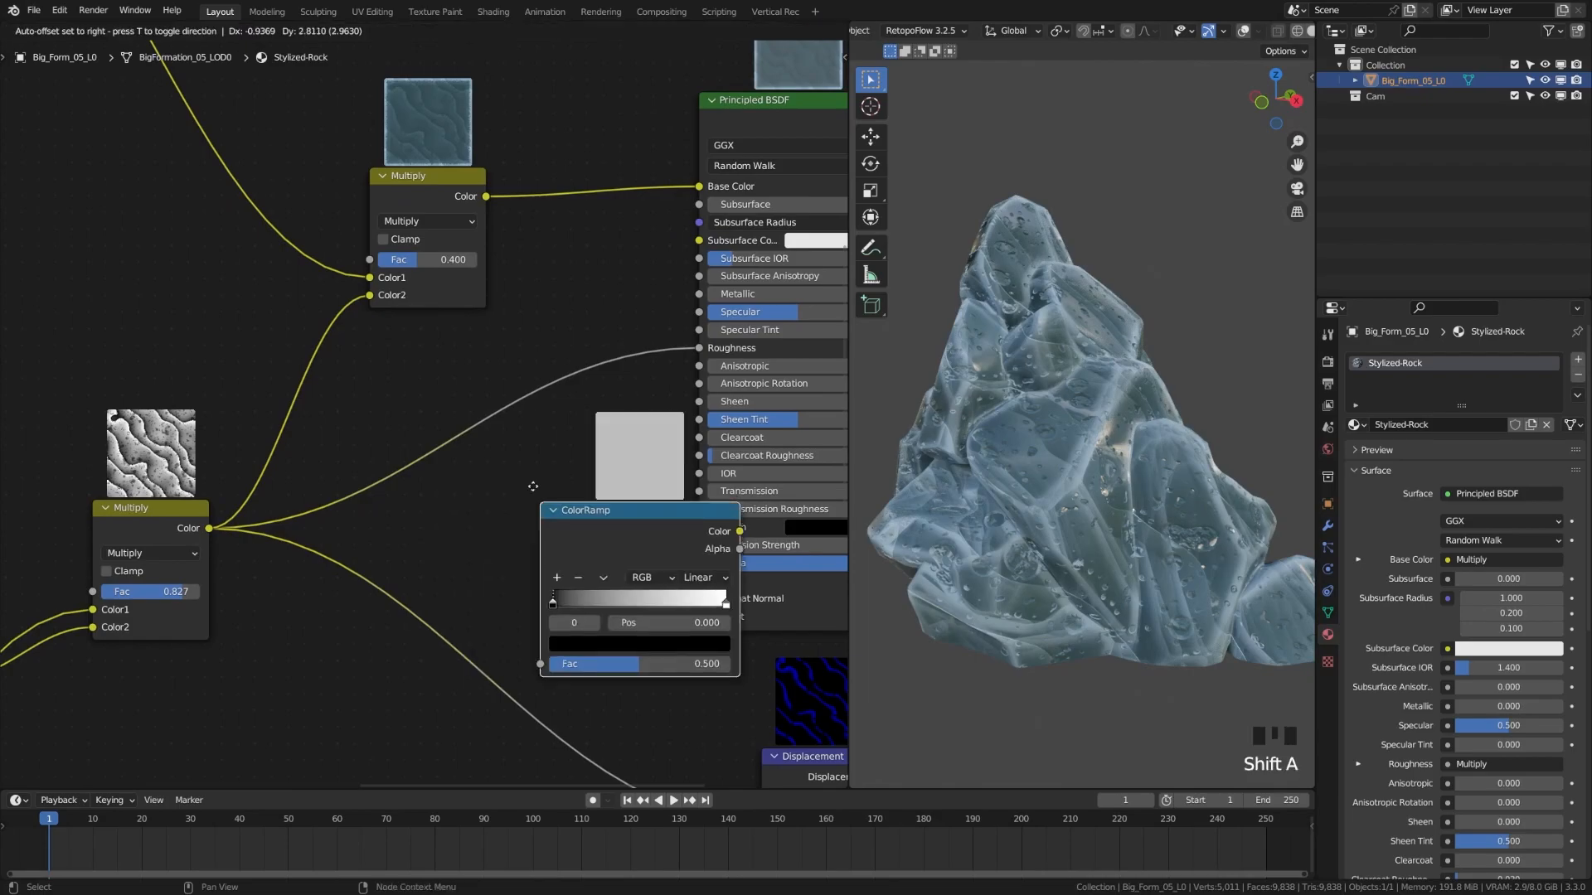
left_click(421, 369)
Lighten the ramp's black stop to grey, around value 0.45
left_click(437, 471)
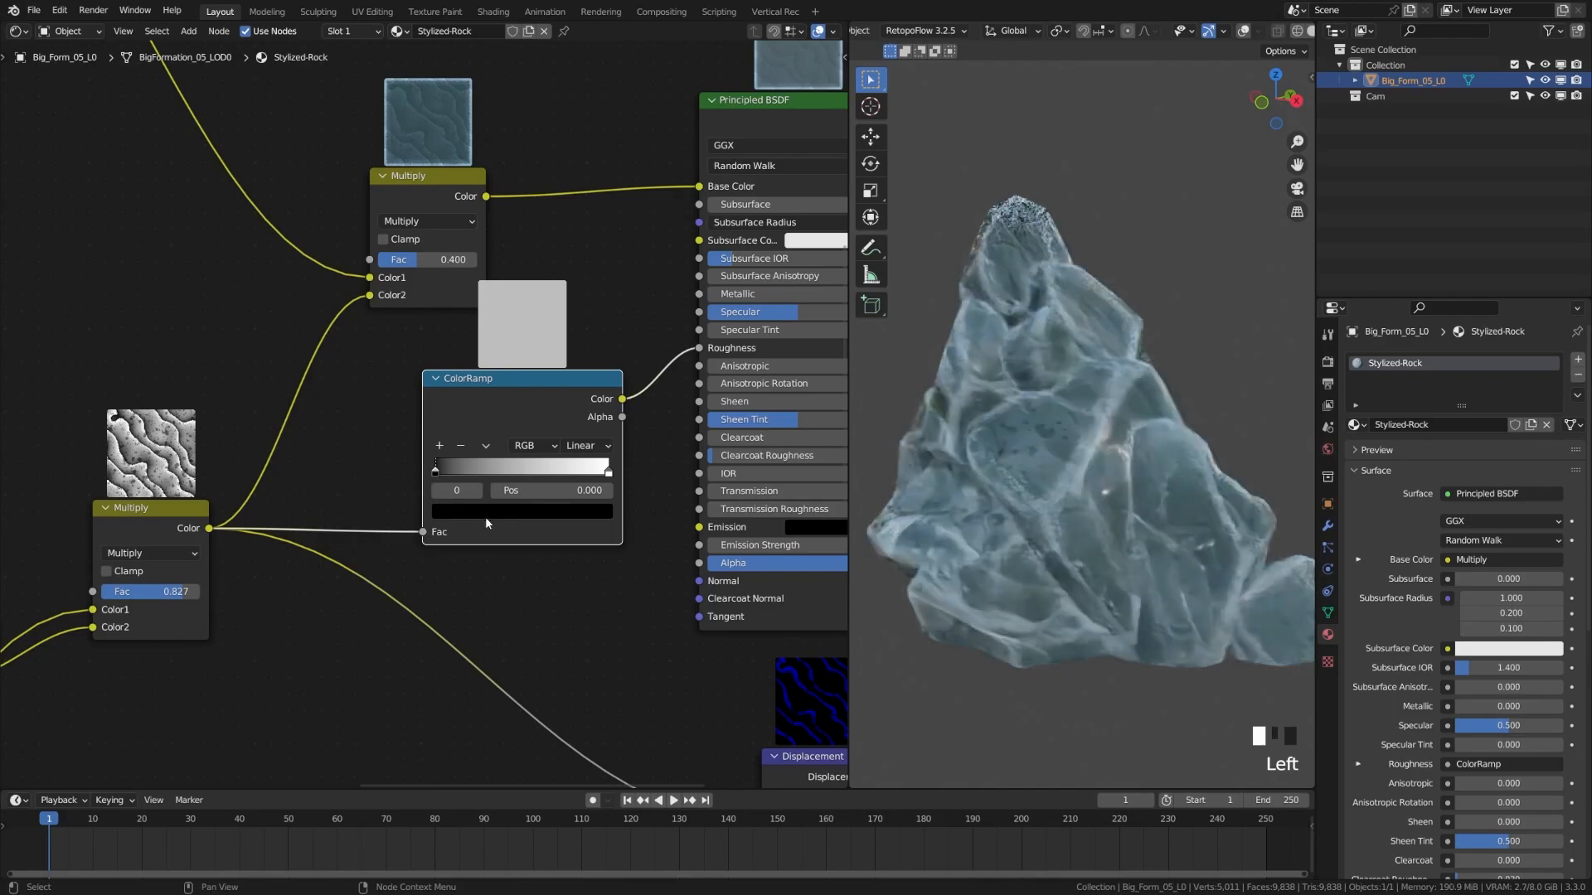
left_click(460, 514)
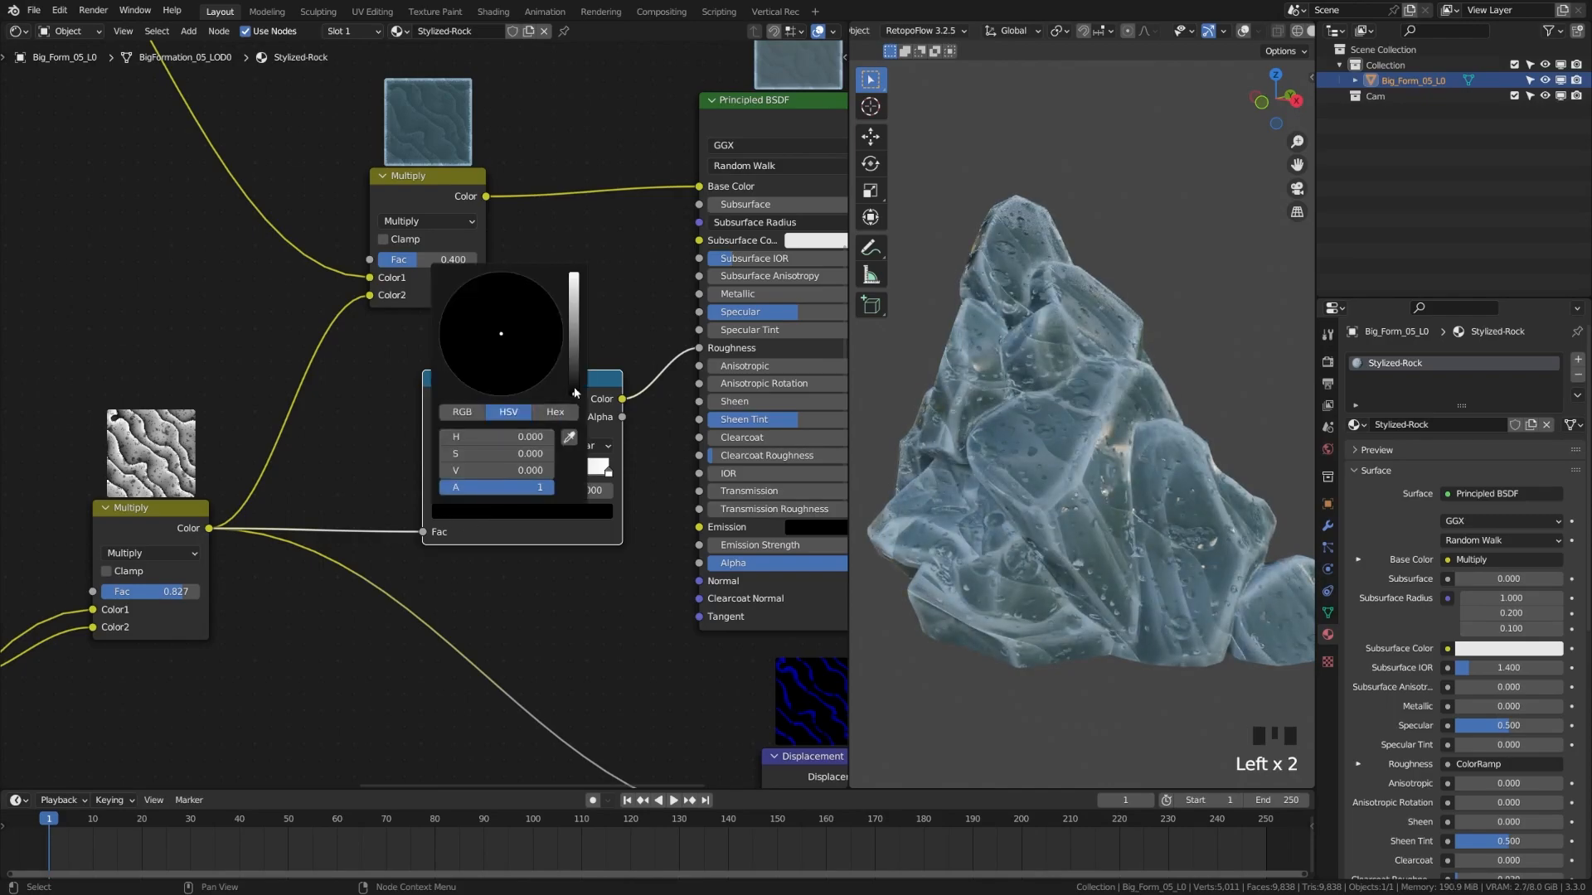
left_click_drag(573, 391, 574, 308)
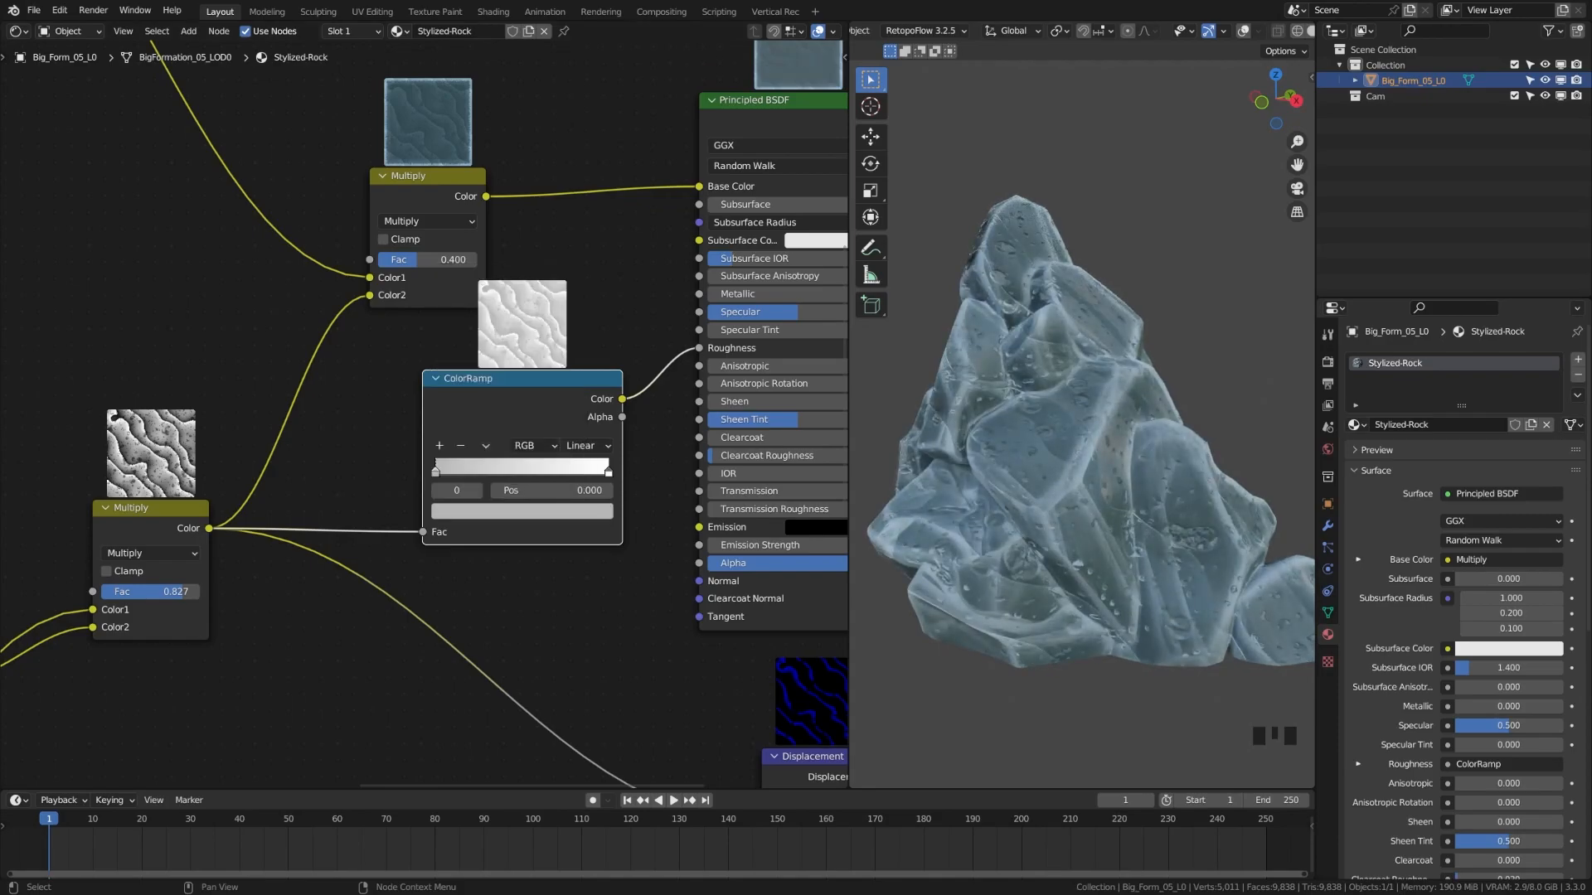
scroll(514, 630, "down", 4)
middle_click_drag(521, 763, 334, 632)
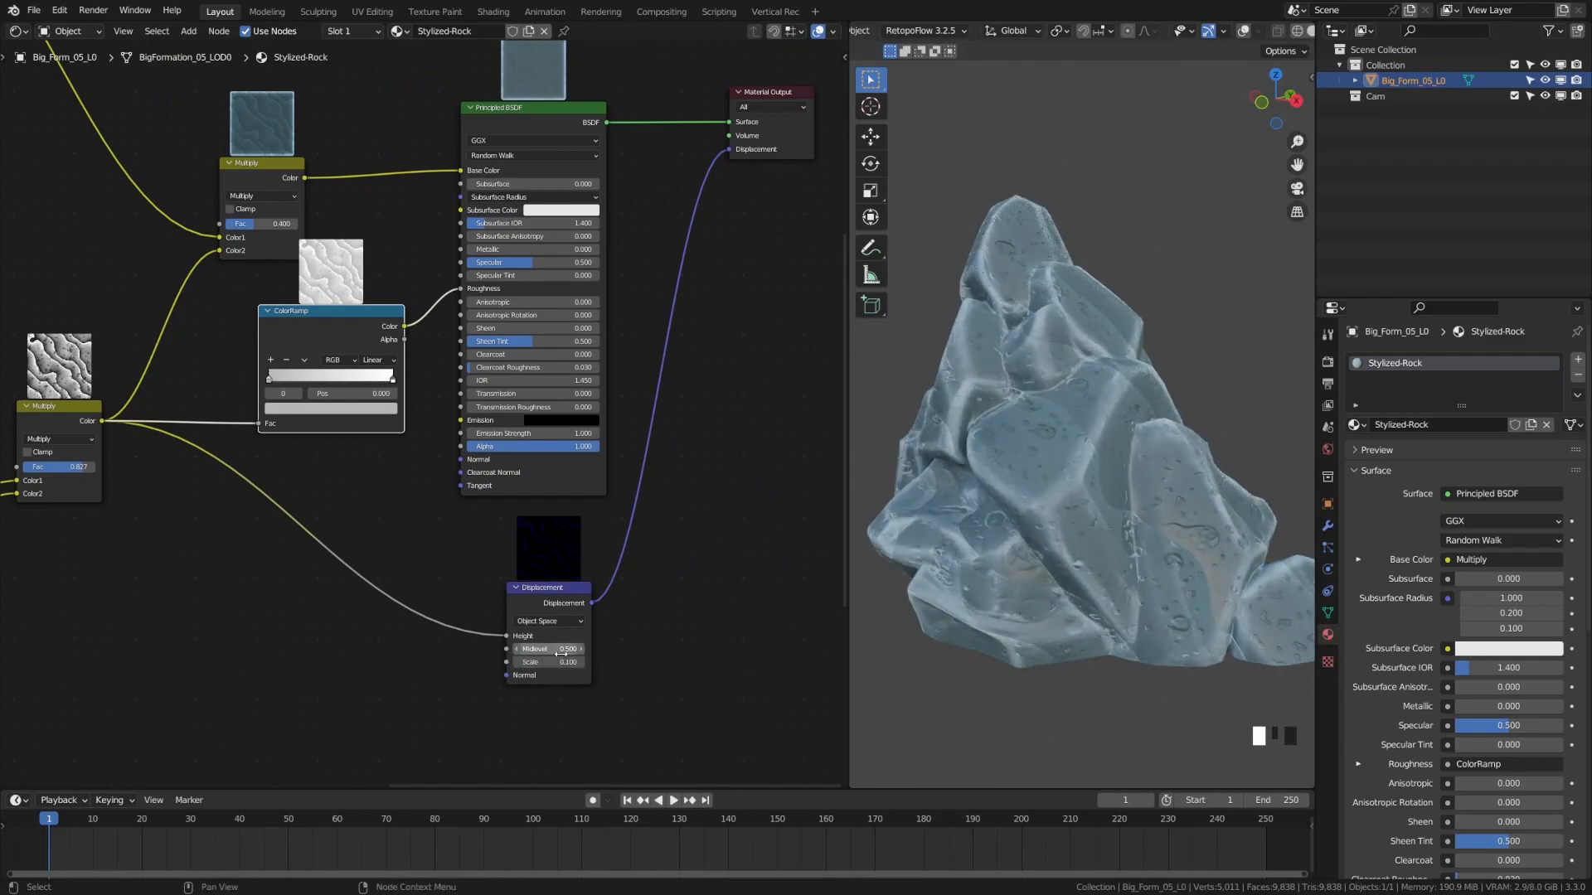
Set the Displacement Scale to 0.015 and move the Multiply node up and left
key("Return")
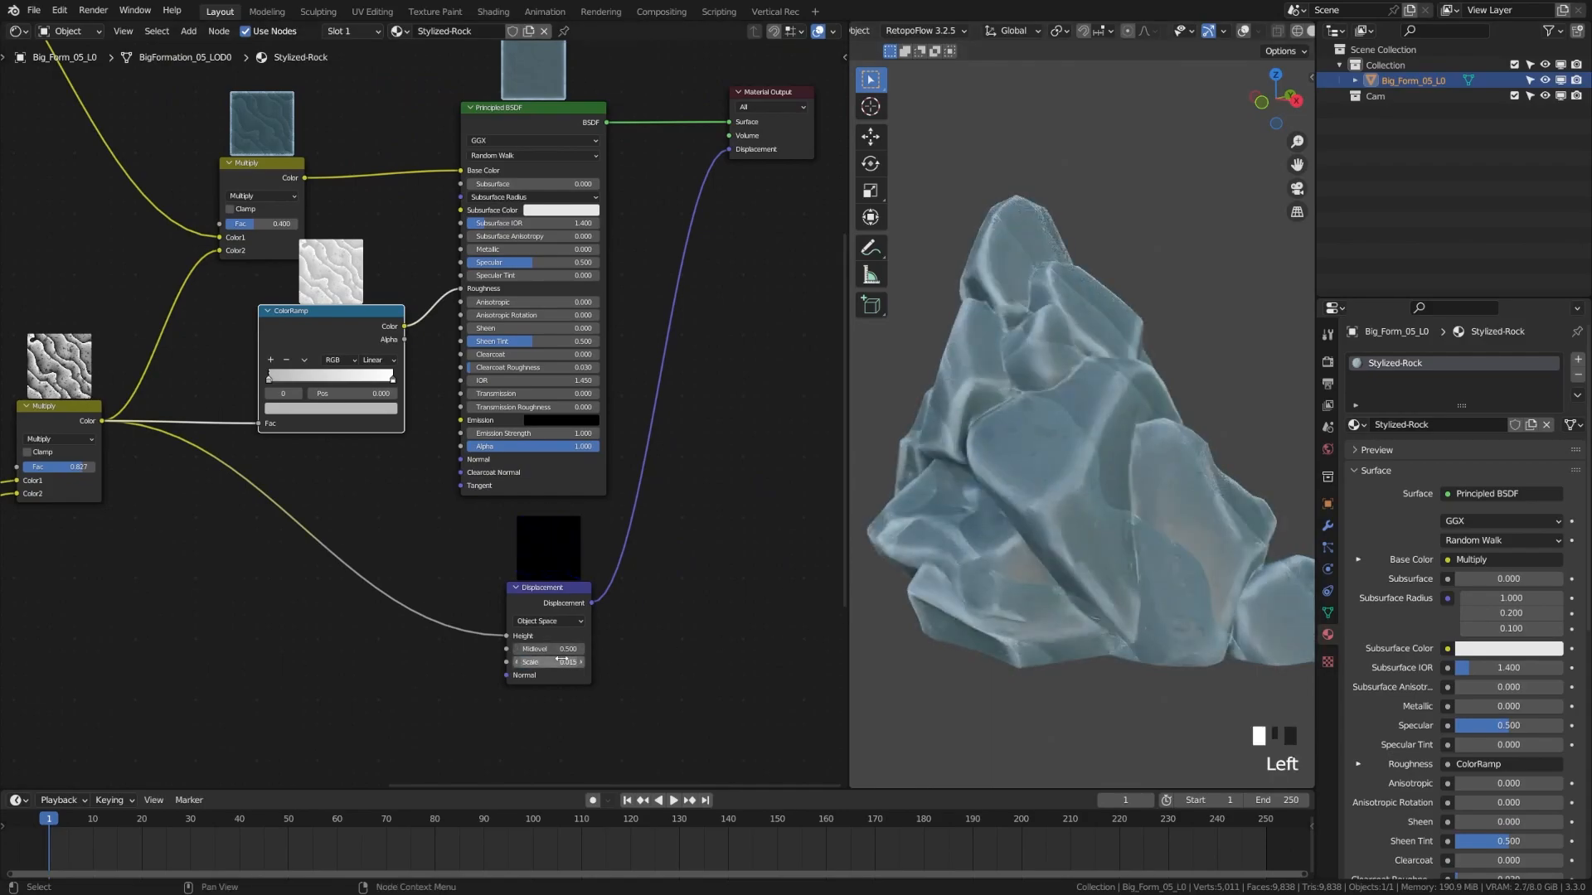
mouse_move(476, 306)
middle_mouse_down()
mouse_move(456, 327)
mouse_move(466, 407)
middle_mouse_up()
middle_click_drag(251, 260, 274, 352)
left_click_drag(274, 353, 234, 293)
Insert an Ambient Occlusion node into the Multiply→Base Color link
key("shift+a")
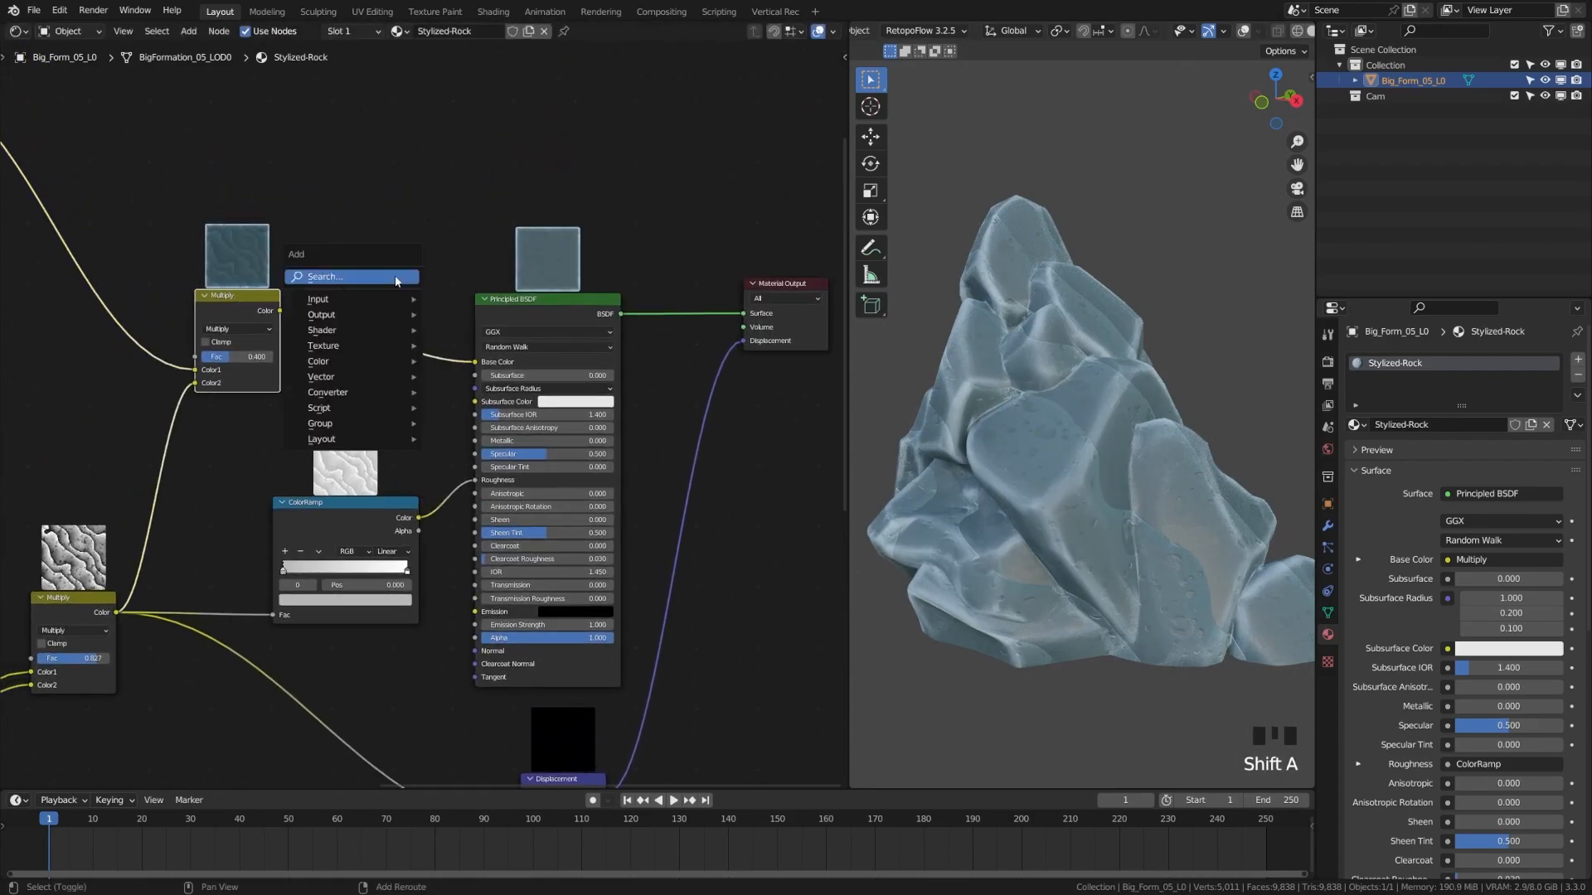
key("Return")
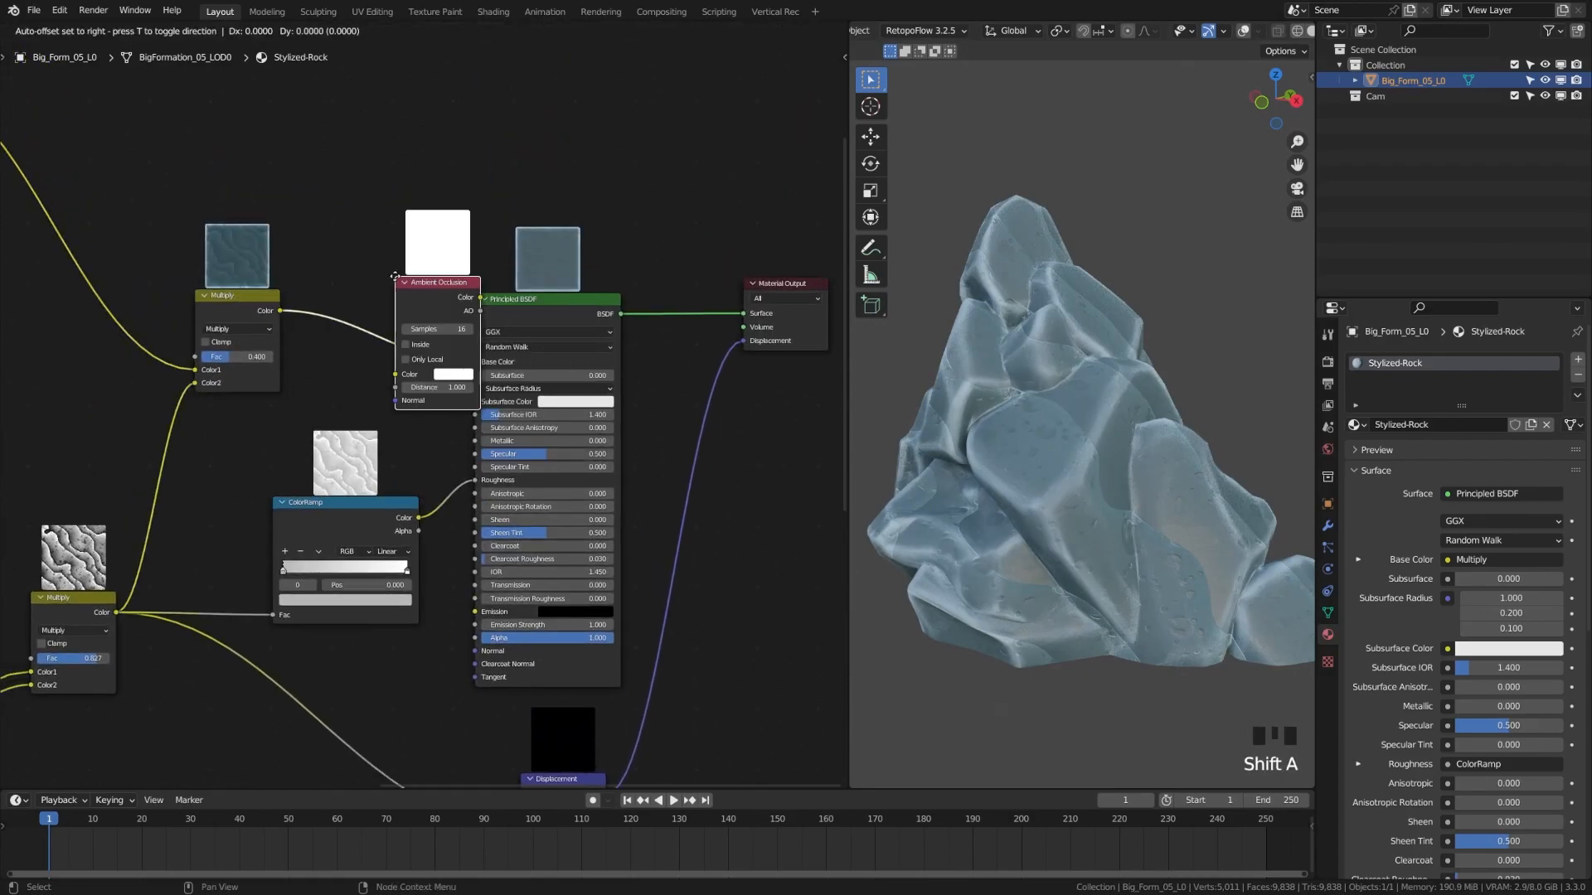
left_click(341, 278)
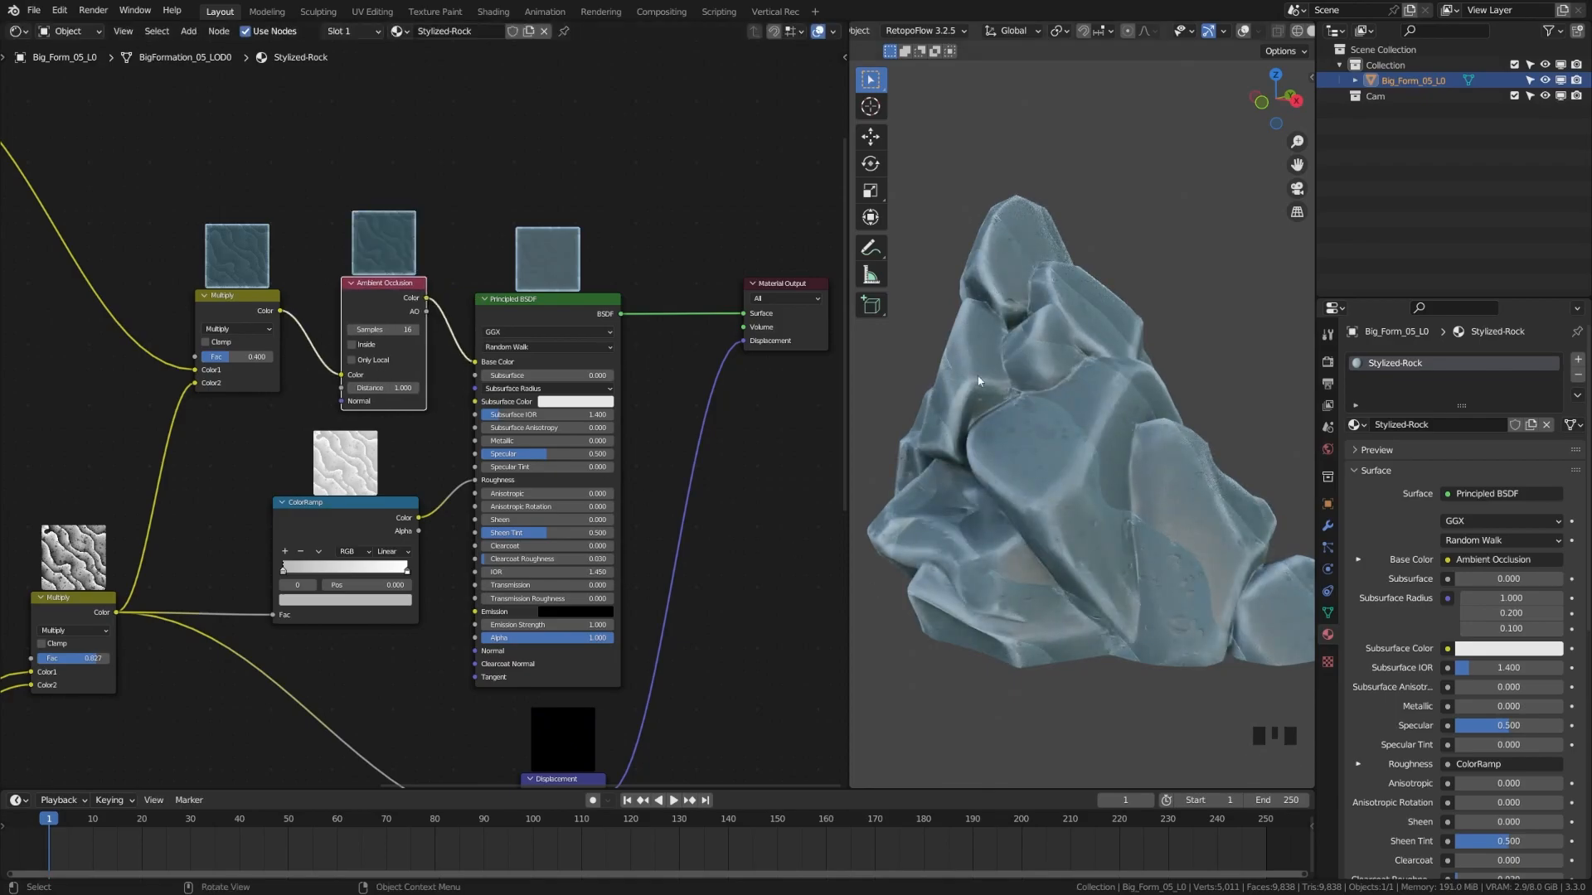
scroll(1119, 585, "down", 2)
middle_click_drag(1120, 584, 1215, 579)
middle_click_drag(1144, 543, 1103, 548, "shift")
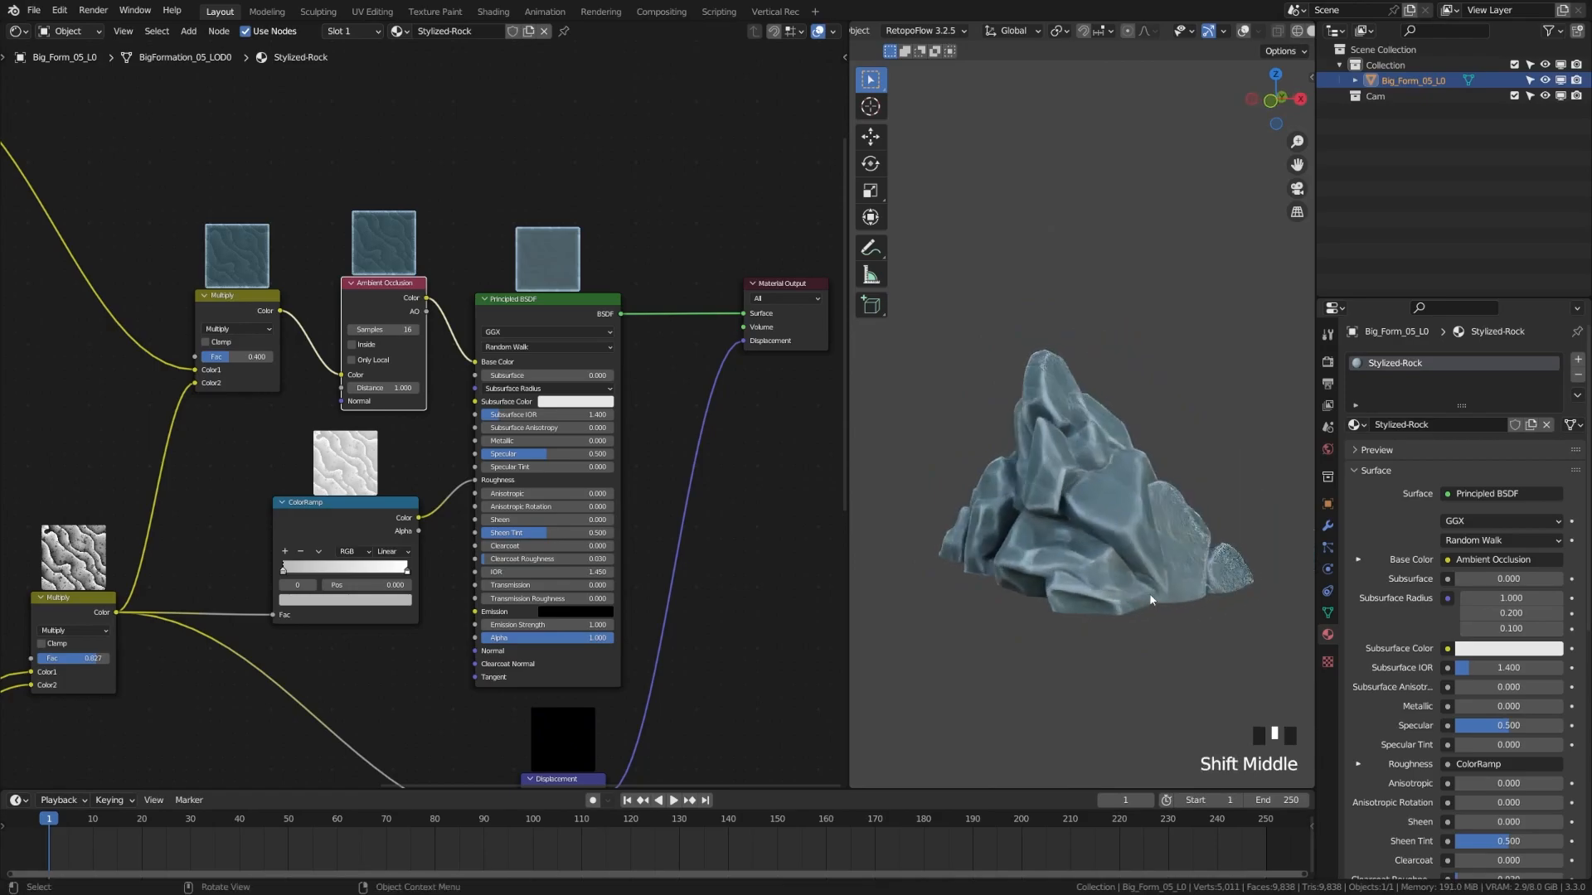
scroll(1157, 537, "up", 2)
mouse_move(1153, 604)
middle_mouse_down()
mouse_move(1136, 642)
mouse_move(1119, 639)
middle_mouse_up()
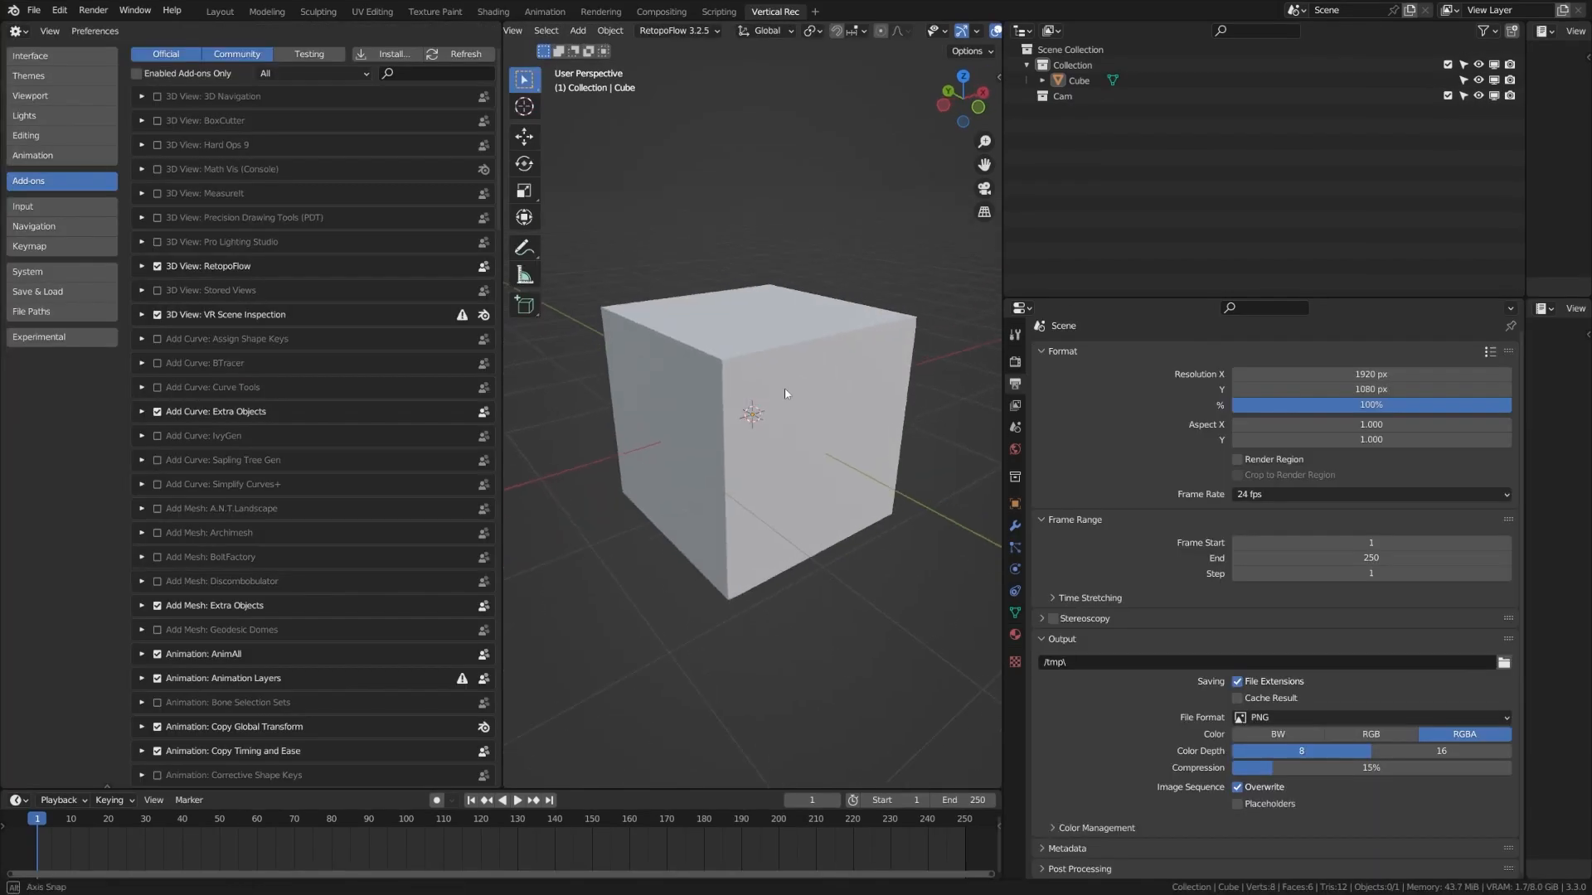
Search the Add-ons list for 'carve' to find the Carver add-on
mouse_move(825, 404)
middle_mouse_down()
mouse_move(818, 387)
mouse_move(805, 395)
middle_mouse_up()
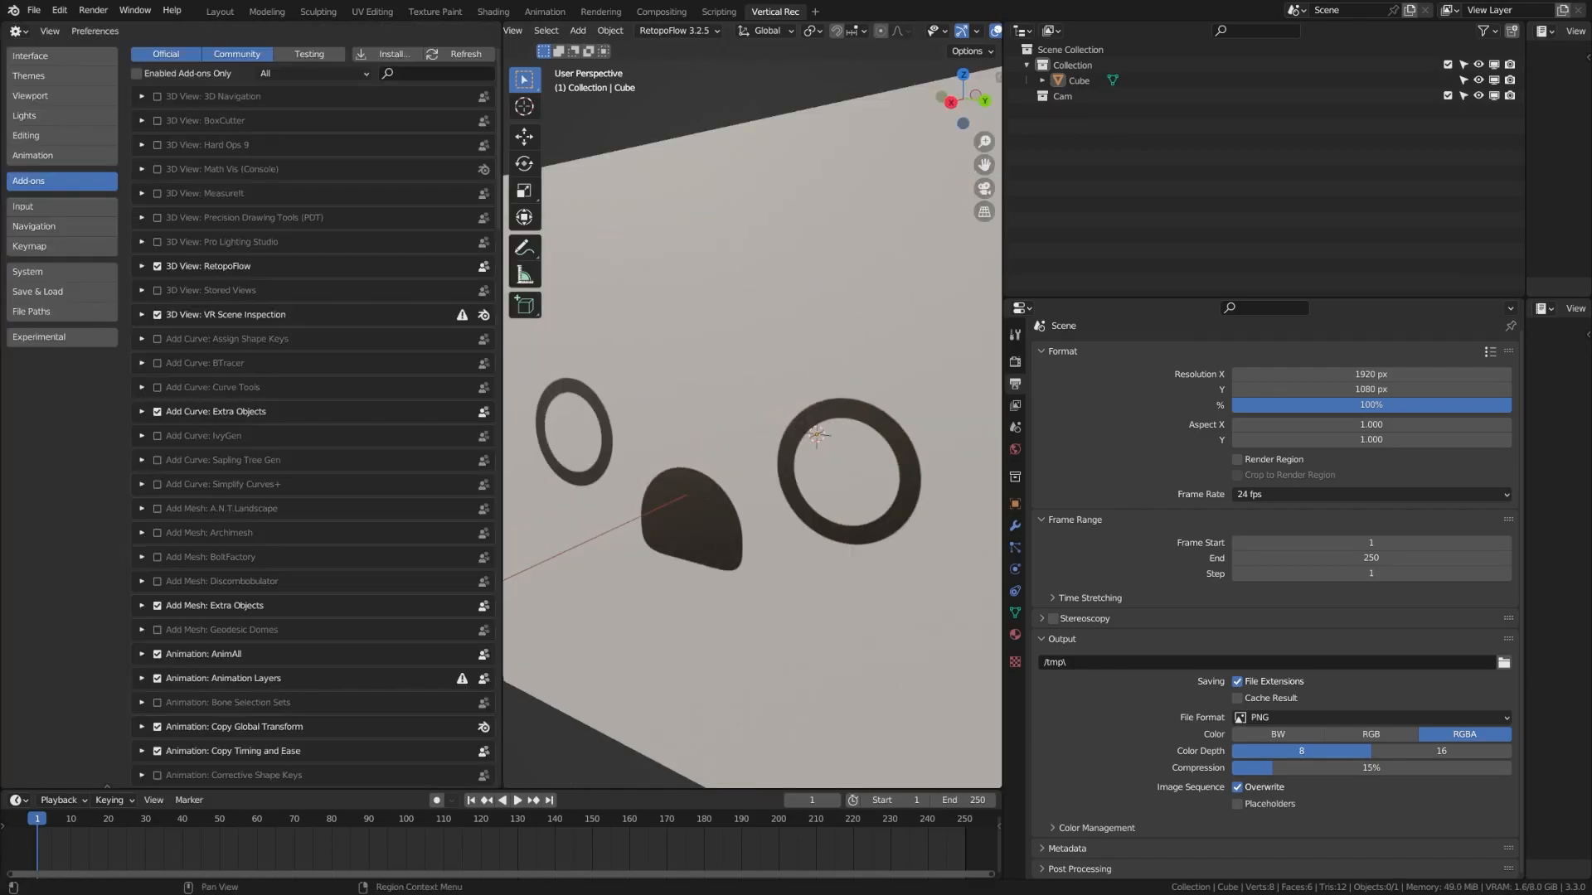
type("carve")
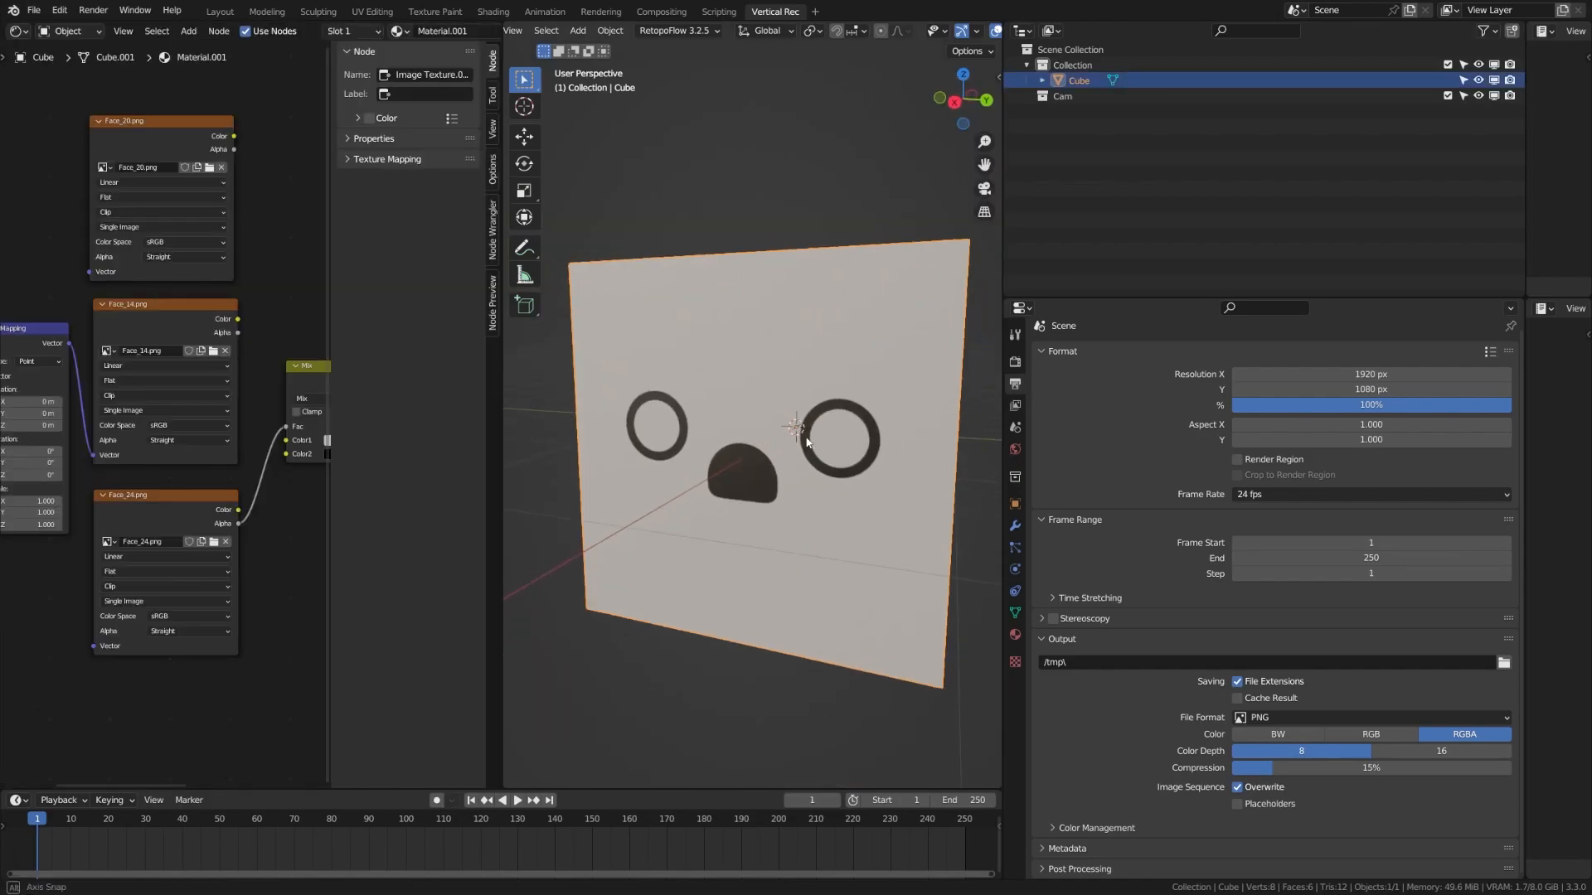
middle_click_drag(844, 484, 841, 492, "shift")
scroll(841, 493, "up", 3)
scroll(841, 493, "down", 1)
Slice the cube's top-left corner off with a Carver line cut in Object Mode
key("Tab")
key("ctrl+shift+x")
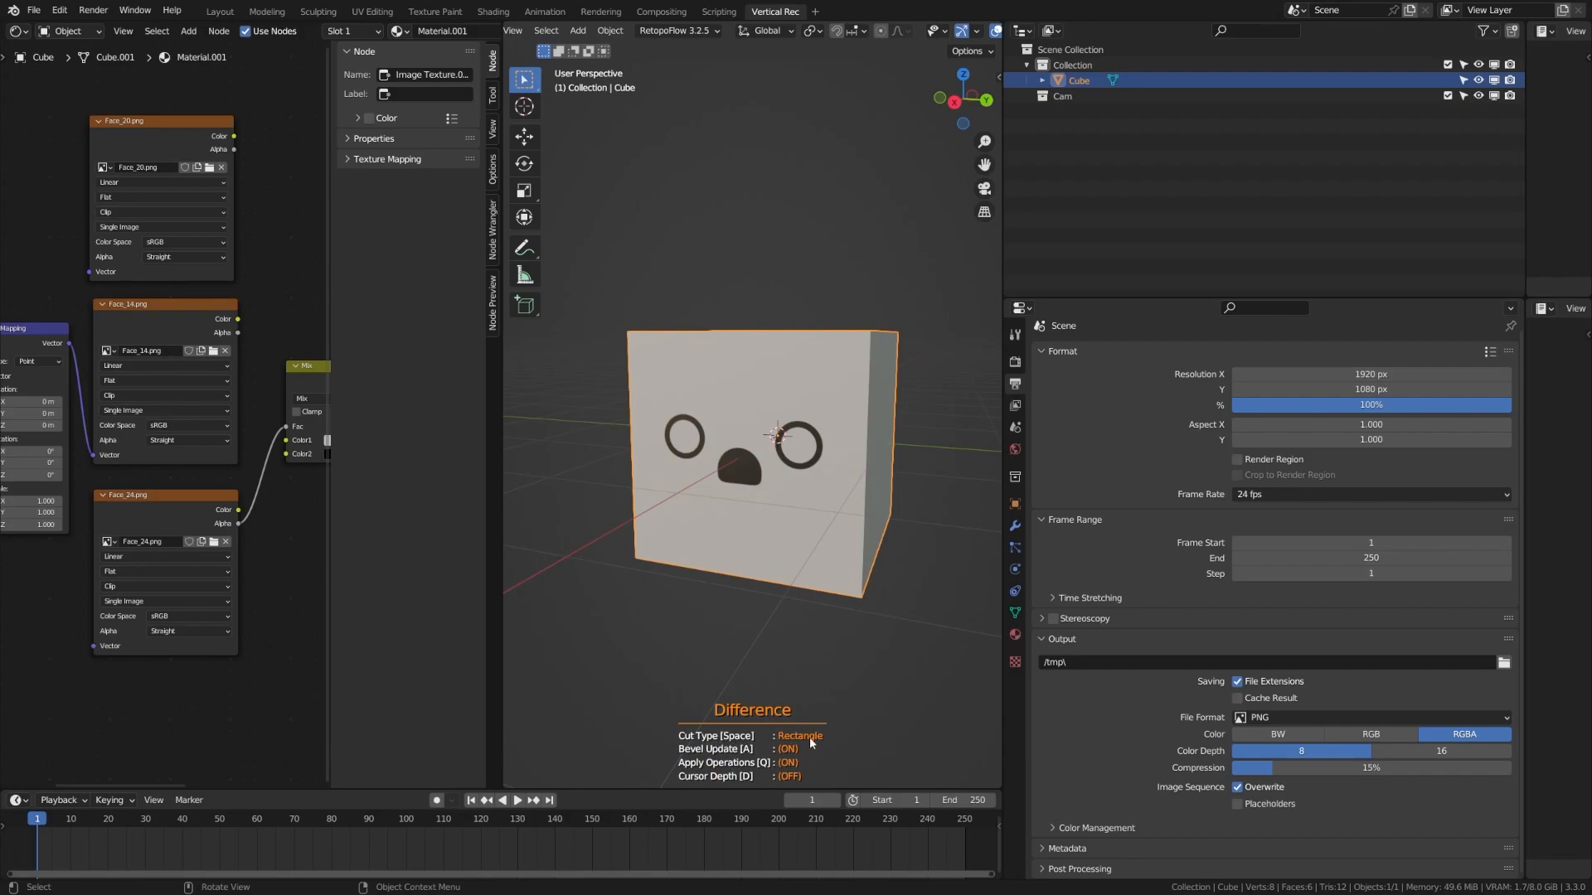
key("space")
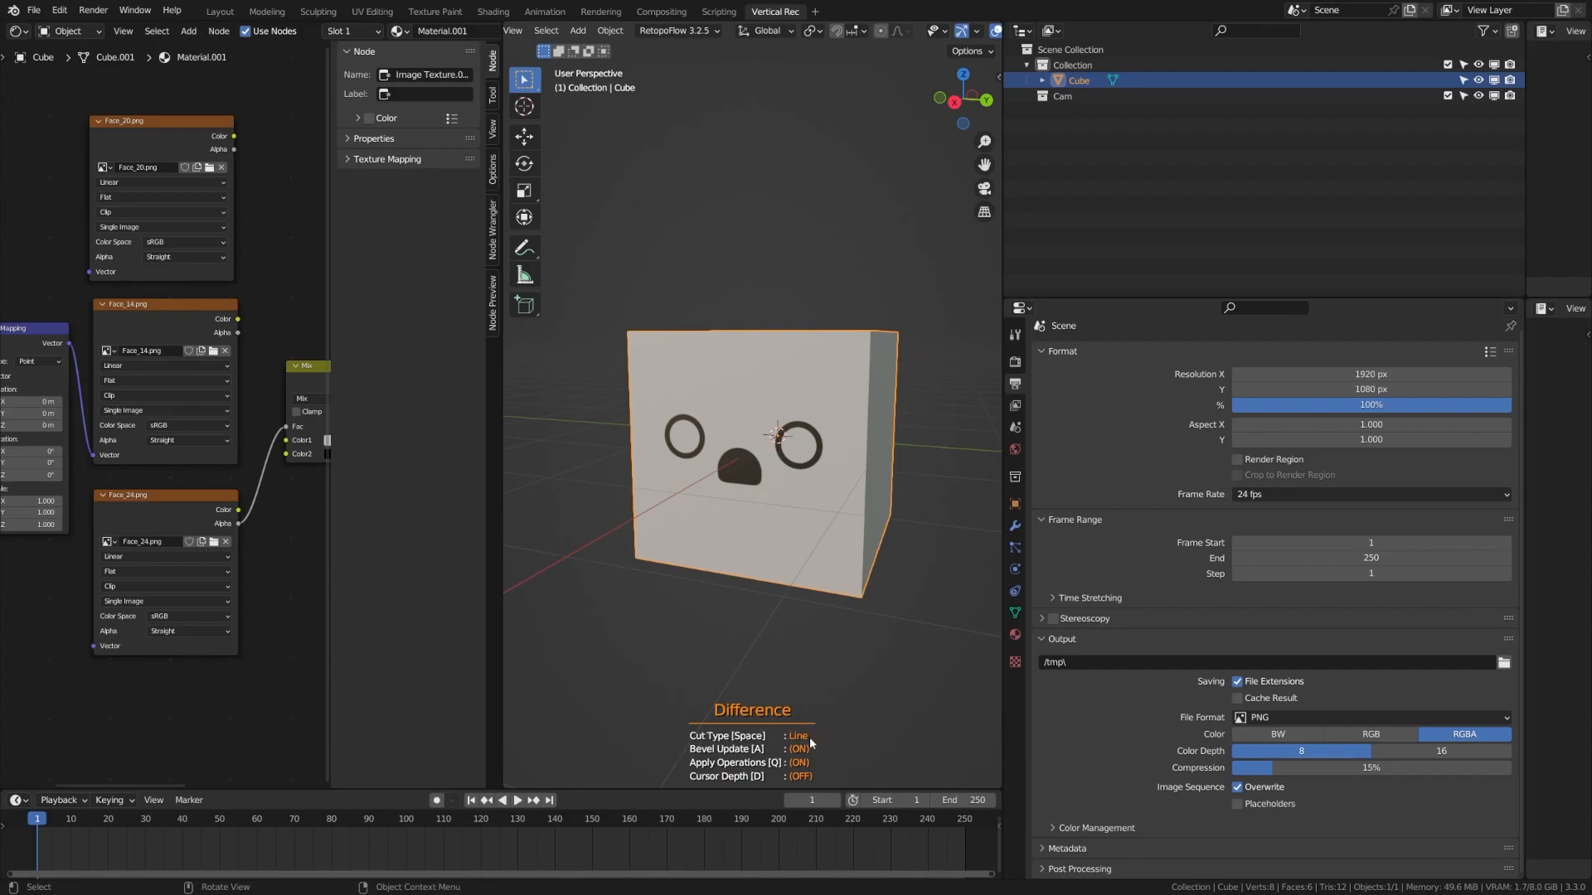
left_click(577, 438)
key("space")
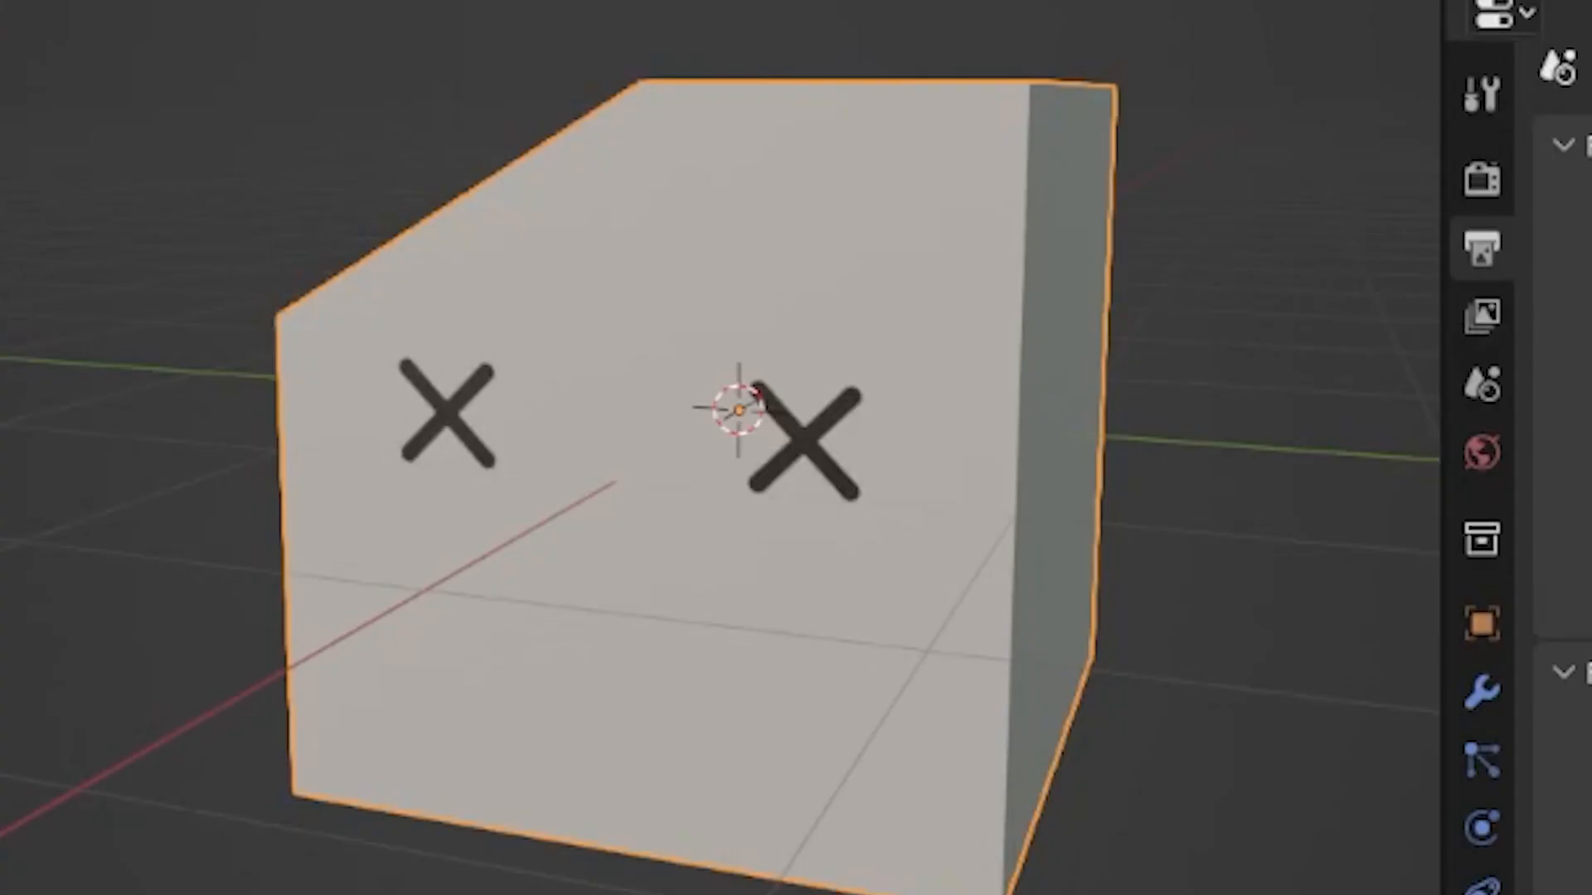
Make further Carver line cuts and remove the loose triangle piece
key("ctrl+shift+x")
key("space")
left_click(825, 290)
key("space")
middle_click_drag(967, 320, 796, 332)
key("space")
left_click(620, 477)
key("space")
key("space")
middle_click_drag(746, 605, 966, 431)
Finish the Carver polyline cuts, notching the lower edge and slicing off the left side
left_click(682, 453)
left_click(700, 524)
key("space")
mouse_move(592, 540)
middle_mouse_down()
mouse_move(856, 362)
mouse_move(788, 489)
middle_mouse_up()
left_click(627, 373)
left_click(693, 452)
left_click(666, 562)
left_click(585, 550)
key("space")
mouse_move(707, 420)
middle_mouse_down()
mouse_move(829, 406)
mouse_move(767, 530)
middle_mouse_up()
left_click(944, 31)
Remesh the carved block in Sculpt Mode with a 0.01 voxel size
key("ctrl+Tab")
key("n")
left_click(871, 545)
left_click(908, 687)
double_click(918, 569)
type(".01")
key("Return")
left_click(909, 687)
Choose the Scrape brush and flatten ridges on the rock's front
key("n")
left_click(525, 400)
left_click_drag(800, 381, 792, 609)
middle_click_drag(792, 498, 870, 597)
mouse_move(746, 414)
middle_mouse_down()
mouse_move(862, 464)
mouse_move(704, 506)
middle_mouse_up()
left_click_drag(702, 507, 711, 373)
mouse_move(795, 398)
middle_mouse_down()
mouse_move(721, 332)
mouse_move(771, 273)
mouse_move(838, 398)
mouse_move(752, 434)
mouse_move(796, 530)
mouse_move(778, 465)
middle_mouse_up()
Enlarge the brush to 72 px and scrape the rock's edges and ridges
key("f")
left_click(797, 576)
left_click_drag(900, 551, 618, 497)
mouse_move(705, 498)
middle_mouse_down()
mouse_move(813, 564)
mouse_move(932, 486)
mouse_move(774, 444)
middle_mouse_up()
scroll(774, 452, "up", 4)
left_click_drag(774, 462, 788, 406)
mouse_move(832, 539)
middle_mouse_down()
mouse_move(717, 585)
mouse_move(746, 431)
mouse_move(796, 489)
mouse_move(779, 512)
mouse_move(796, 426)
middle_mouse_up()
scroll(750, 451, "down", 4)
scroll(780, 512, "up", 2)
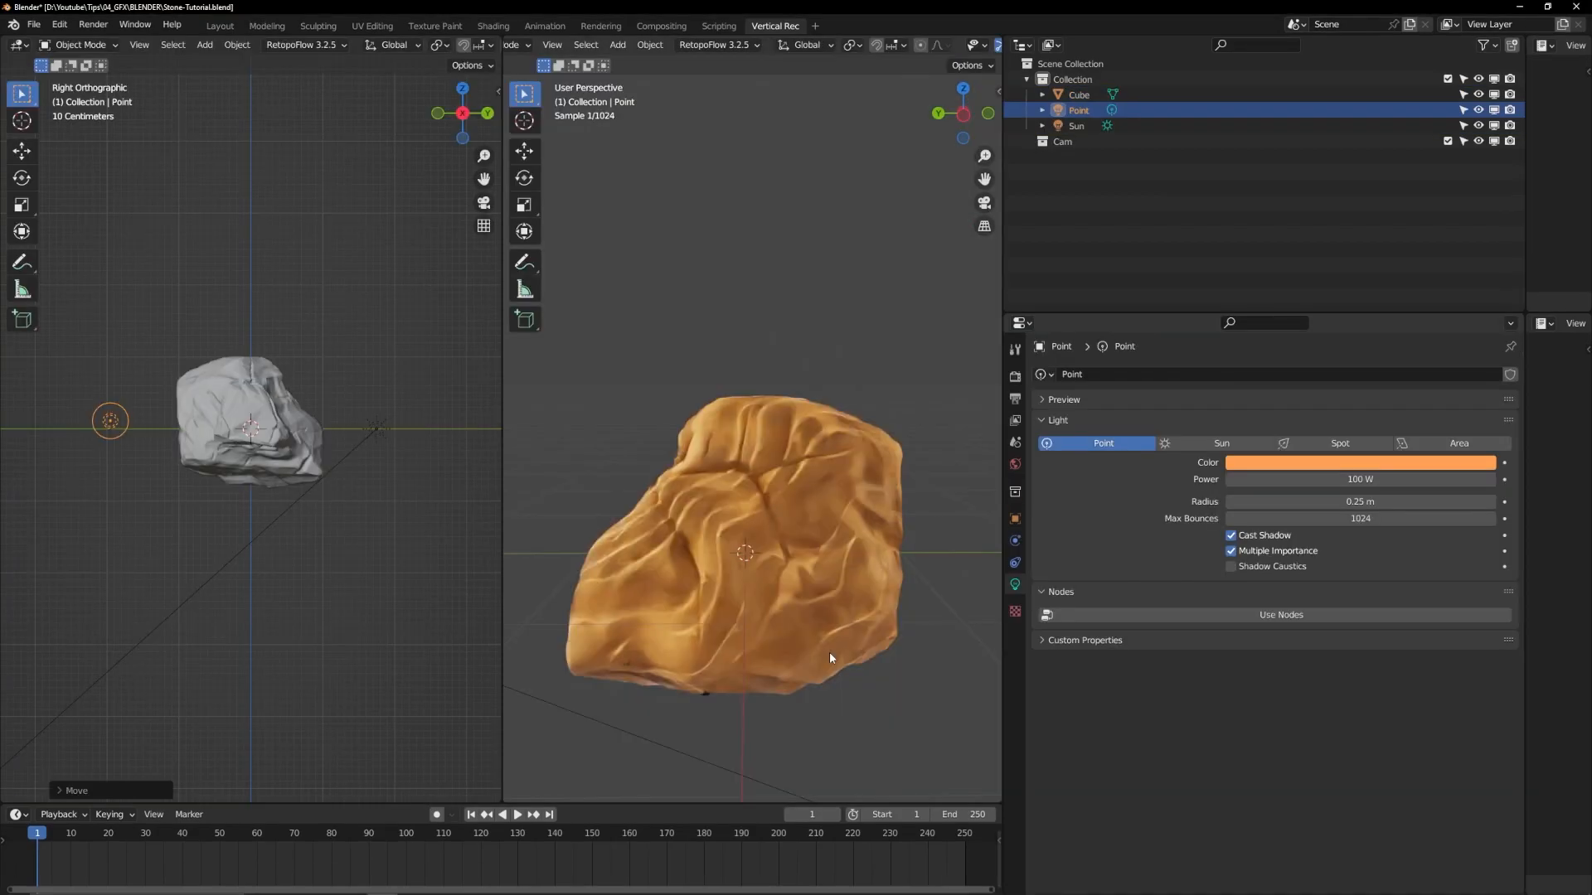
middle_click_drag(774, 656, 799, 611)
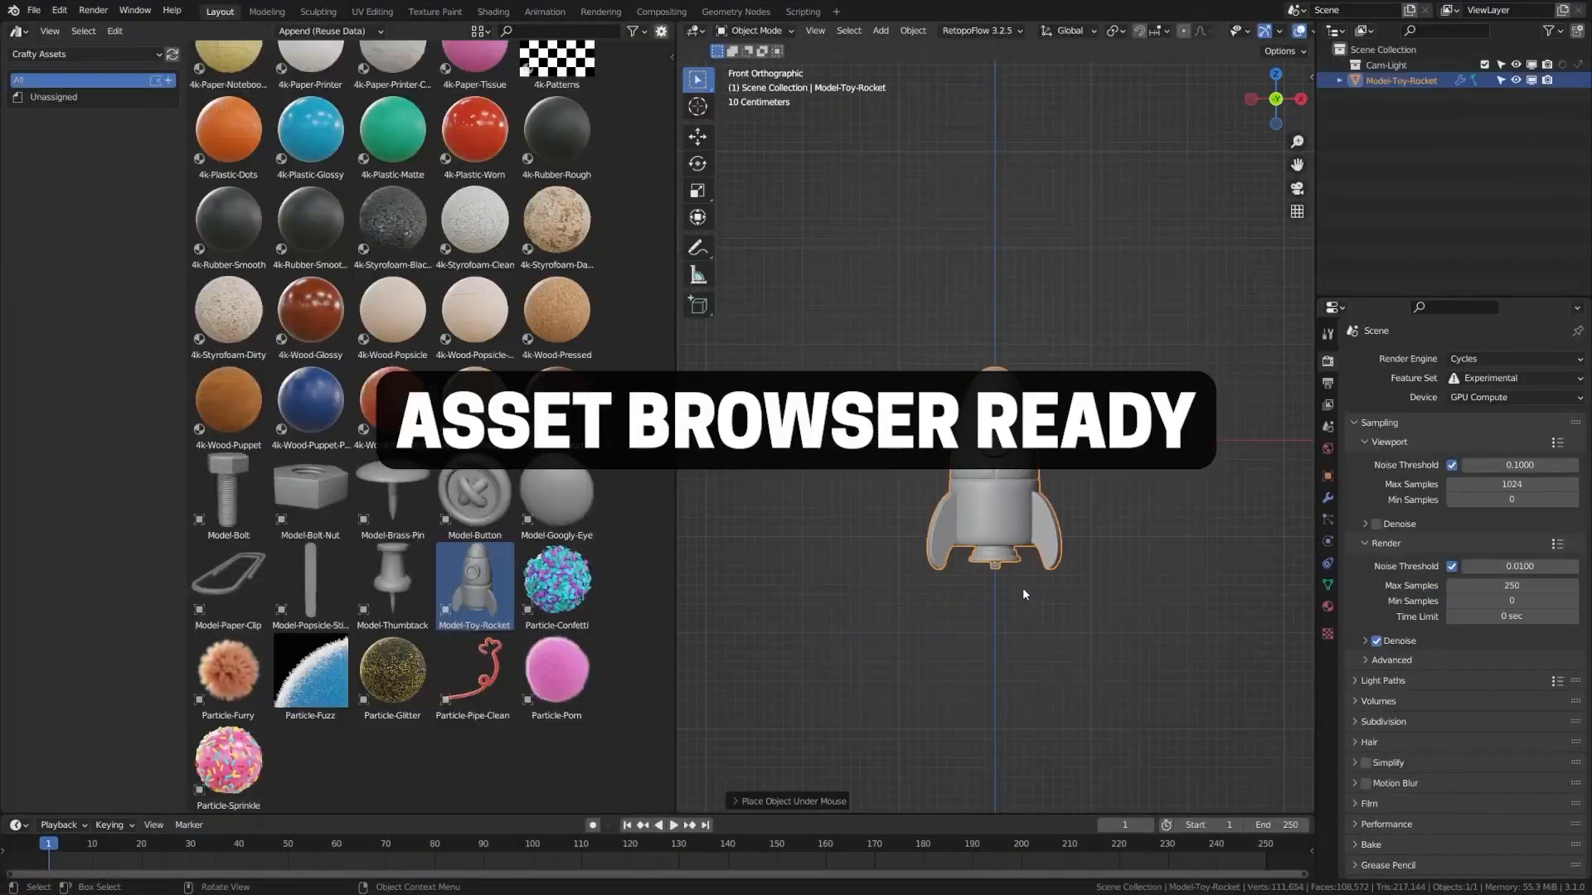
scroll(1086, 600, "up", 5)
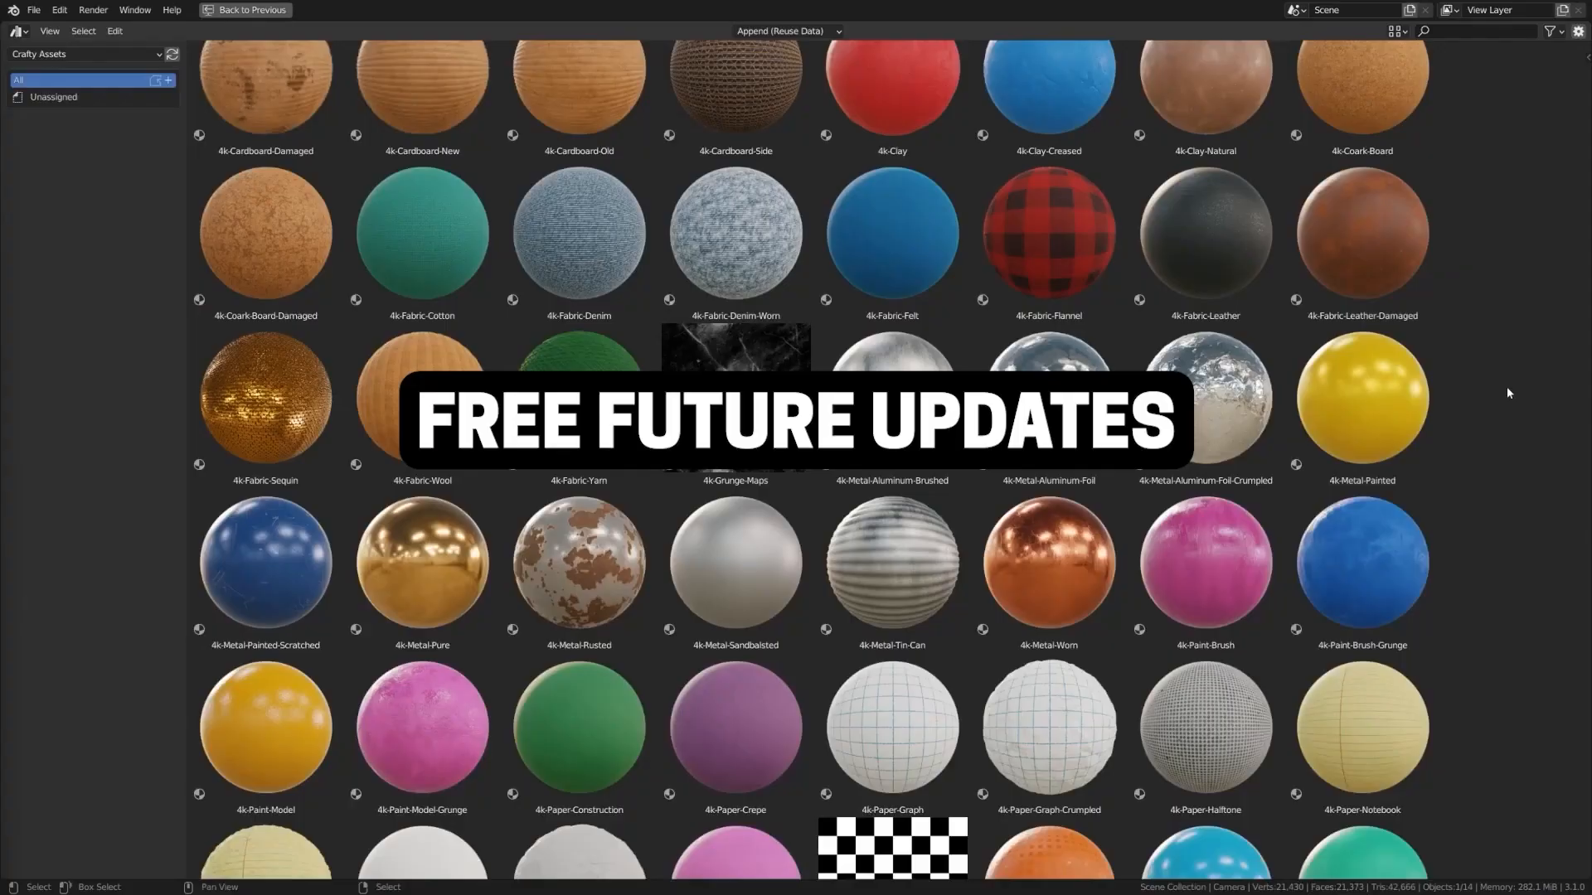
scroll(1506, 386, "down", 4)
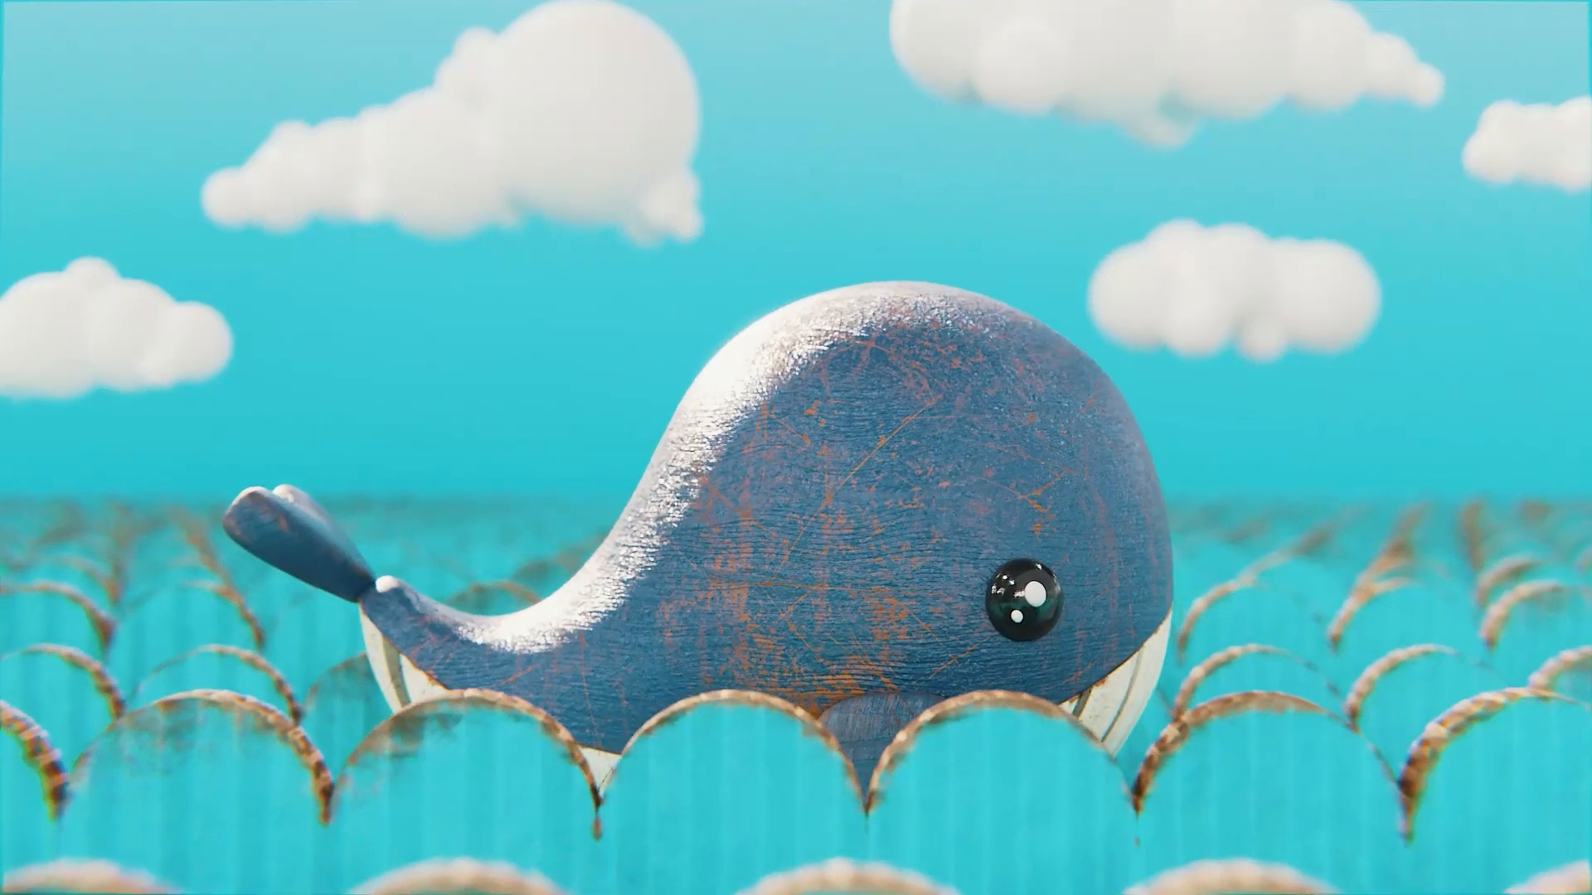